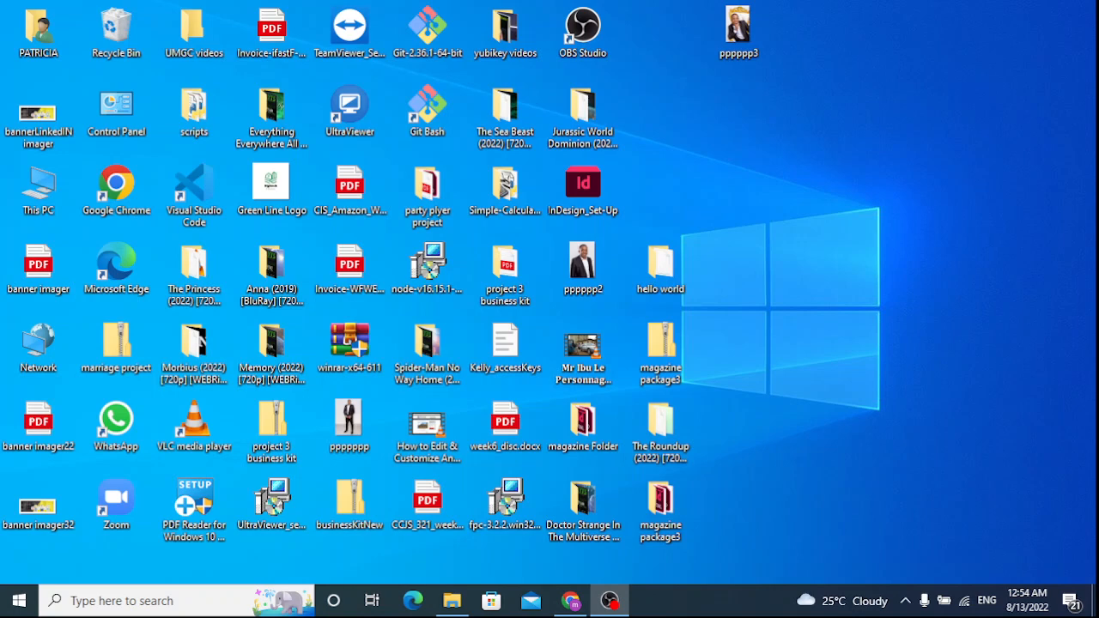
Step: Switch to Chrome and open the EC2 service in the AWS console by searching for "ec2"
{"action": "left_click", "coordinate": [570, 600]}
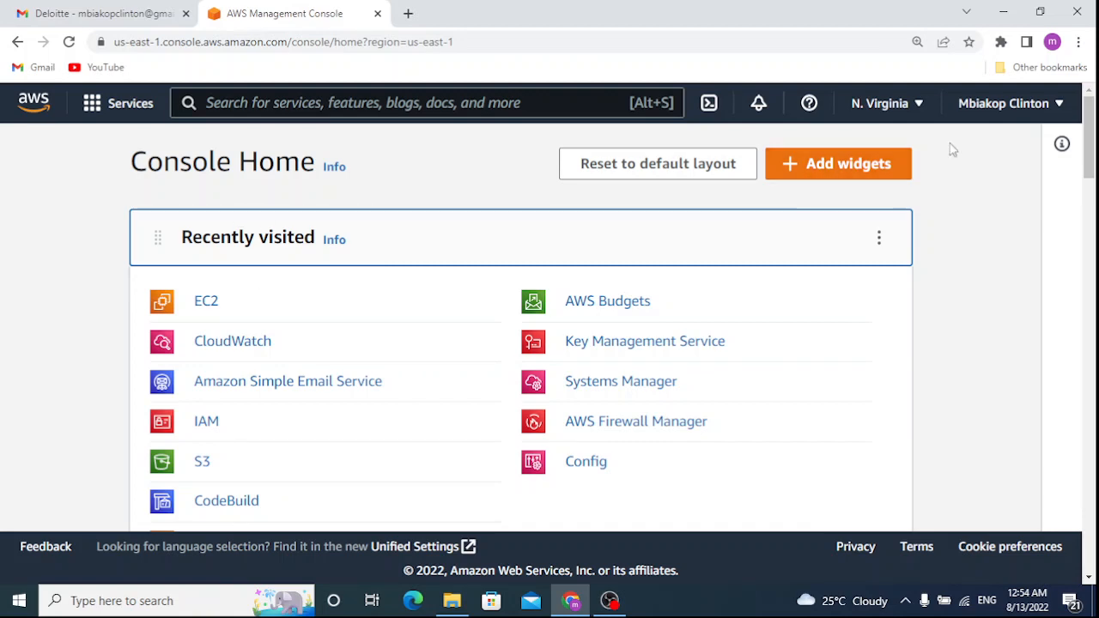
{"action": "scroll", "coordinate": [601, 300], "scroll_direction": "down", "scroll_amount": 4}
{"action": "scroll", "coordinate": [601, 300], "scroll_direction": "up", "scroll_amount": 4}
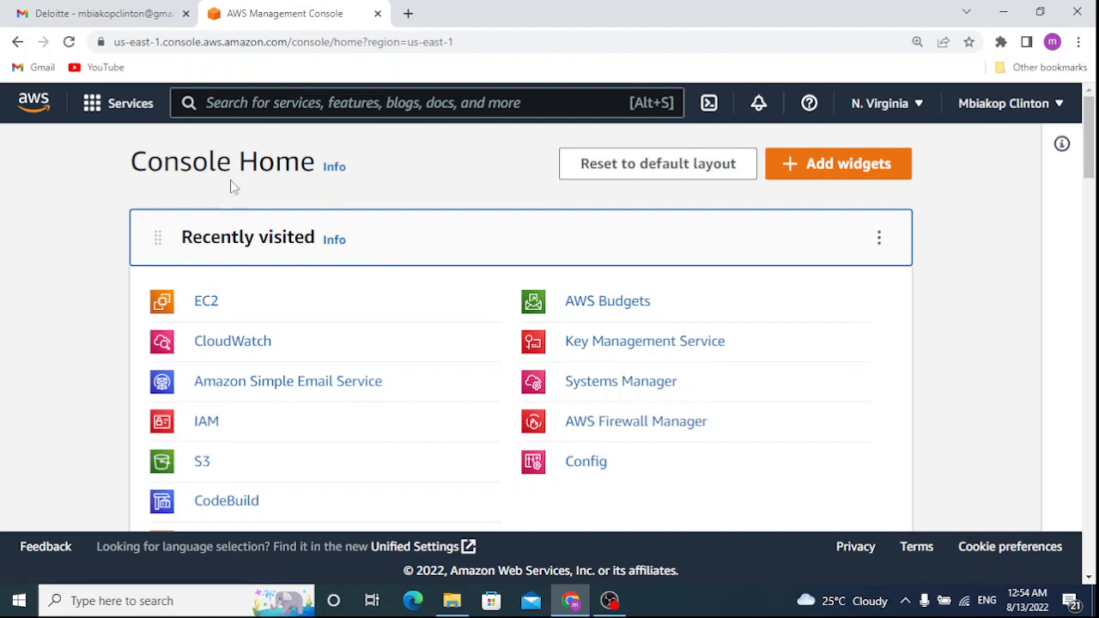
{"action": "left_click", "coordinate": [292, 103]}
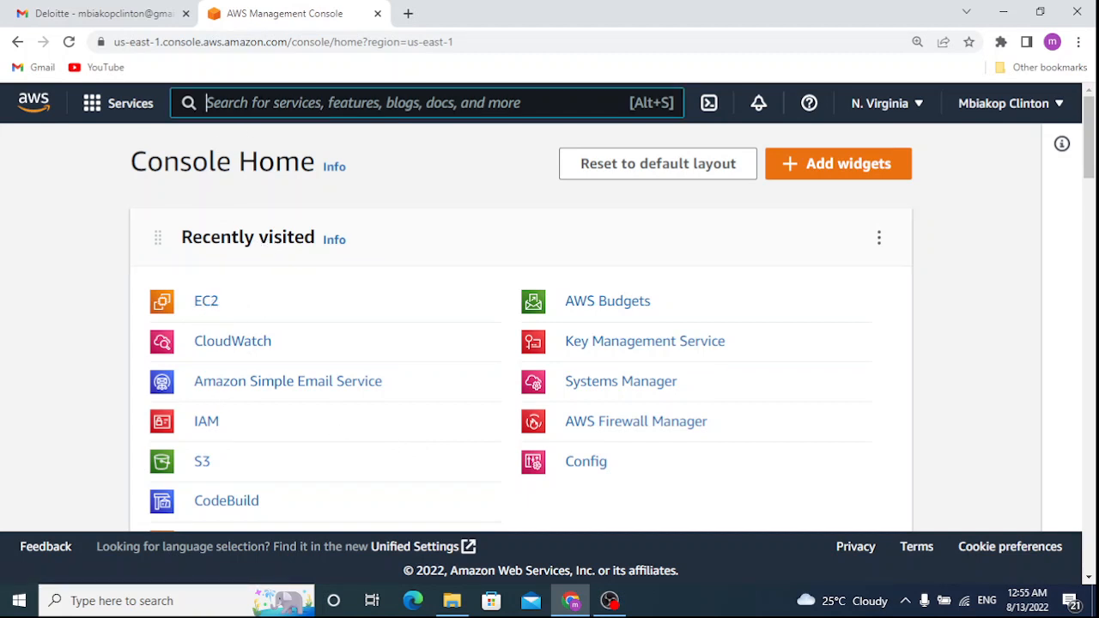
{"action": "type", "text": "ec2"}
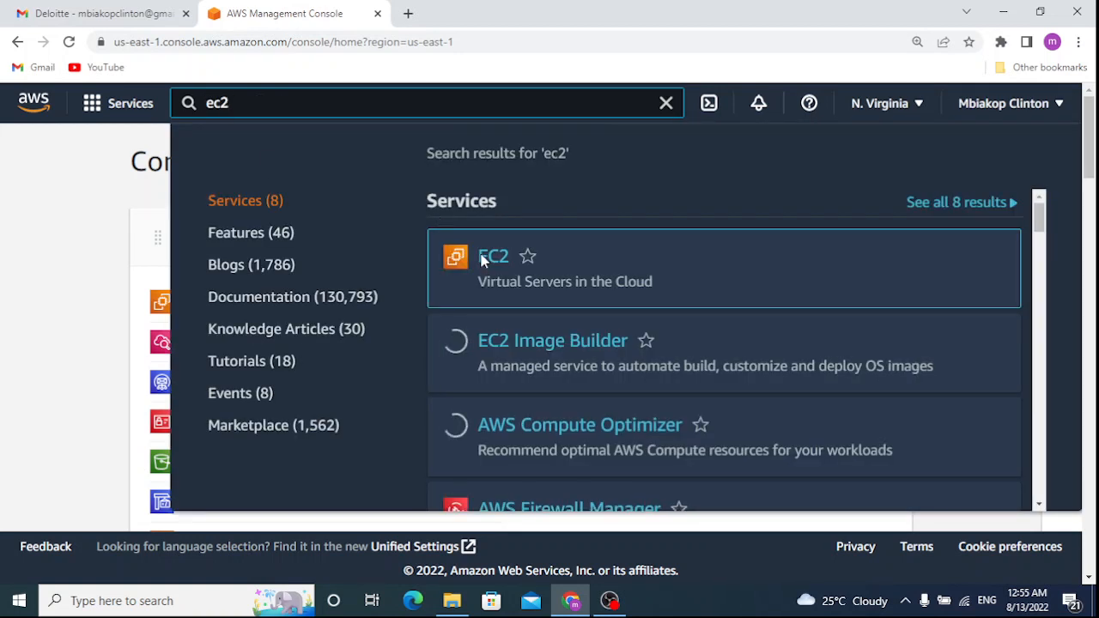
{"action": "left_click", "coordinate": [489, 259]}
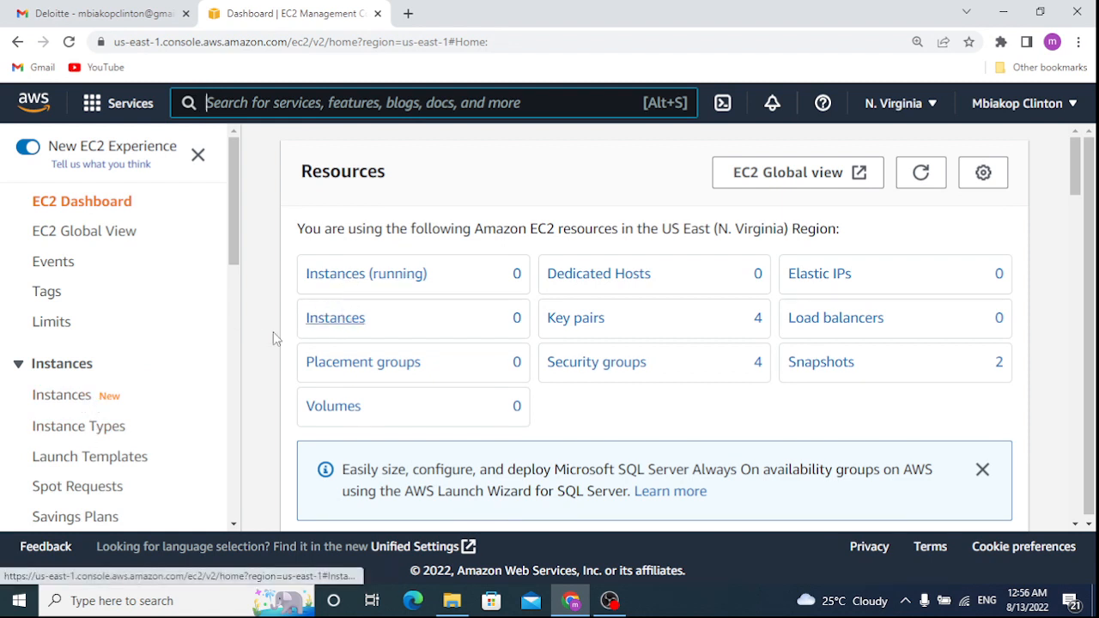
Step: Go to the EC2 instances list, start launching a new instance and dismiss the new launch experience banner
{"action": "left_click", "coordinate": [81, 406]}
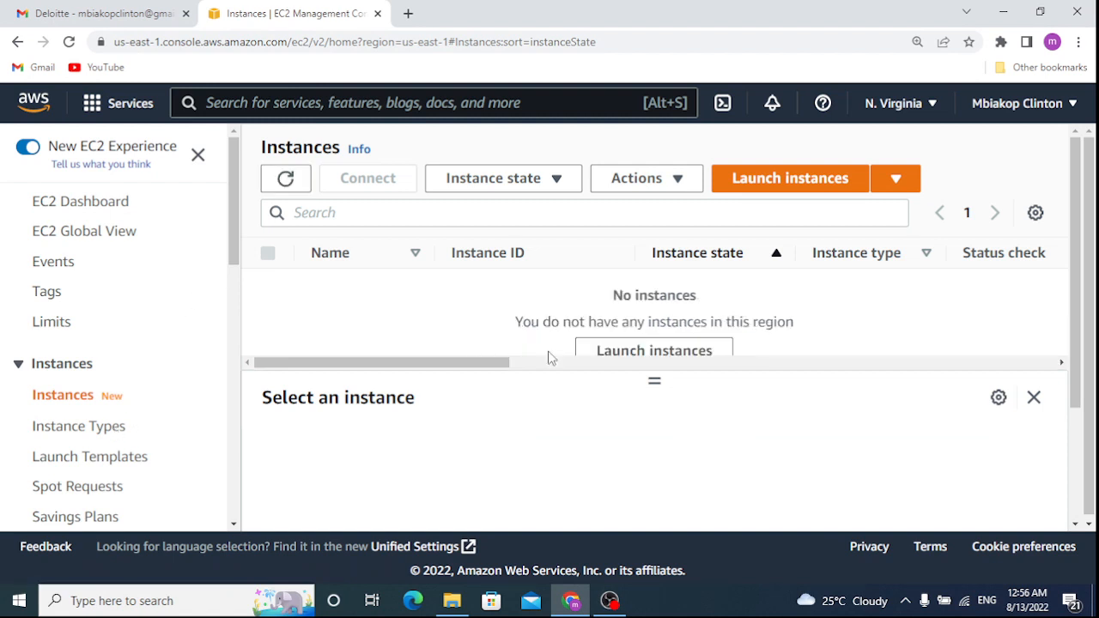
{"action": "left_click", "coordinate": [1032, 399]}
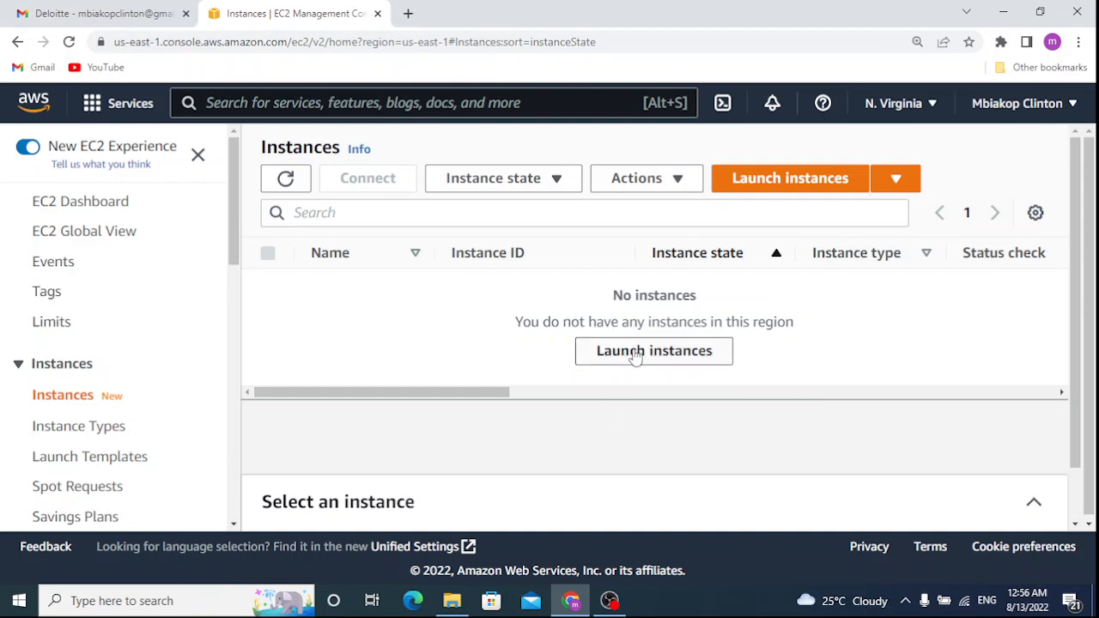
{"action": "left_click", "coordinate": [798, 178]}
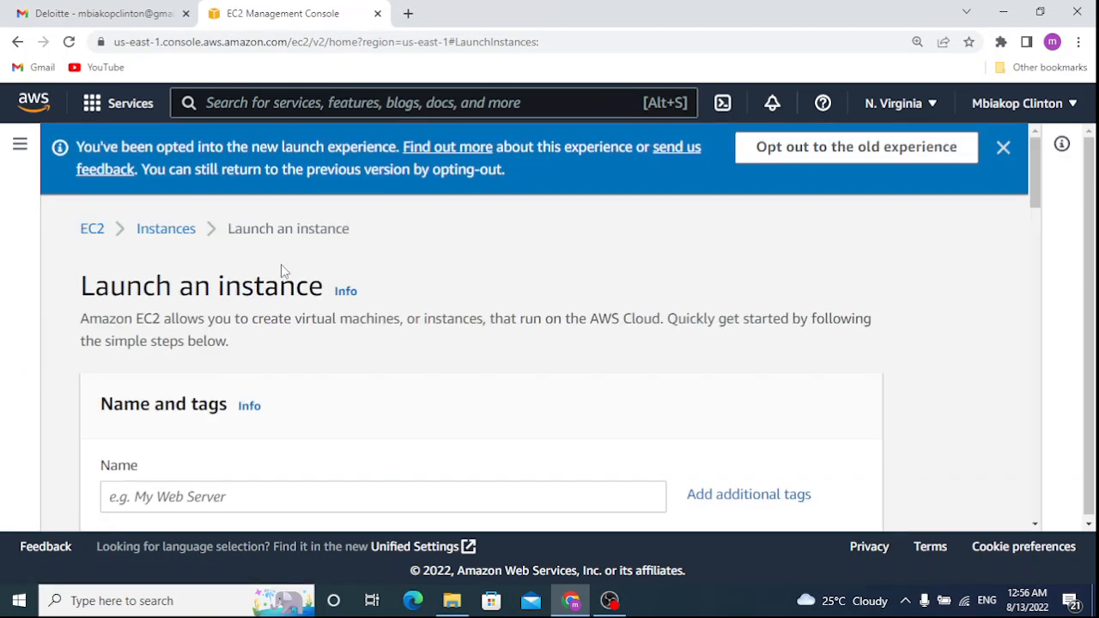
{"action": "left_click", "coordinate": [177, 239]}
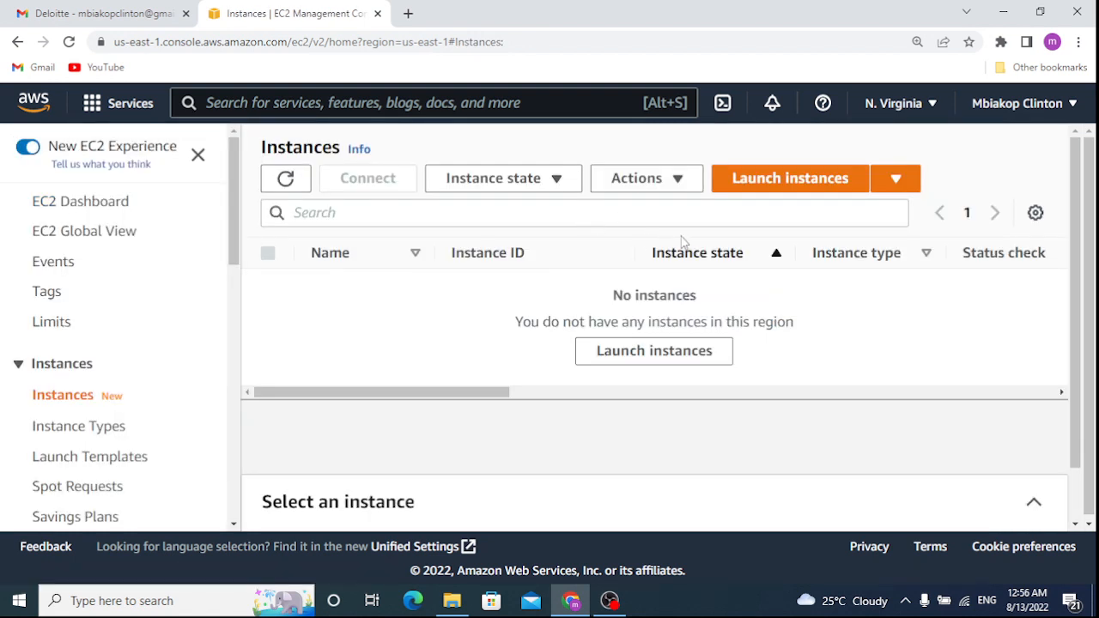
{"action": "left_click", "coordinate": [770, 189]}
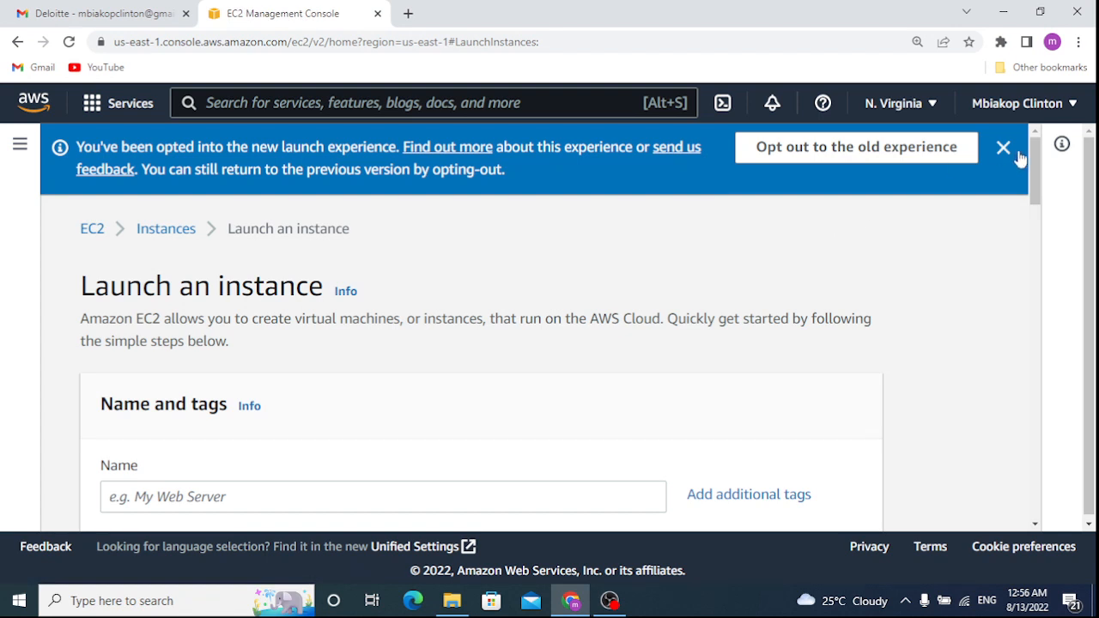
{"action": "left_click", "coordinate": [1003, 147]}
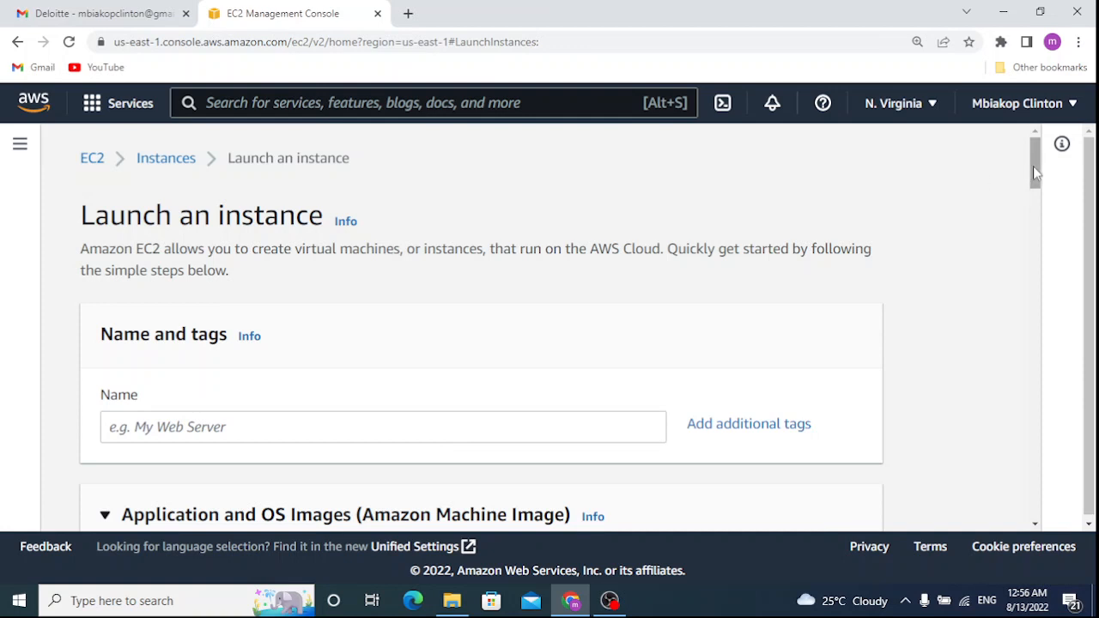
Step: Name the new instance myEc2
{"action": "left_click_drag", "start_coordinate": [1032, 166], "coordinate": [1032, 182]}
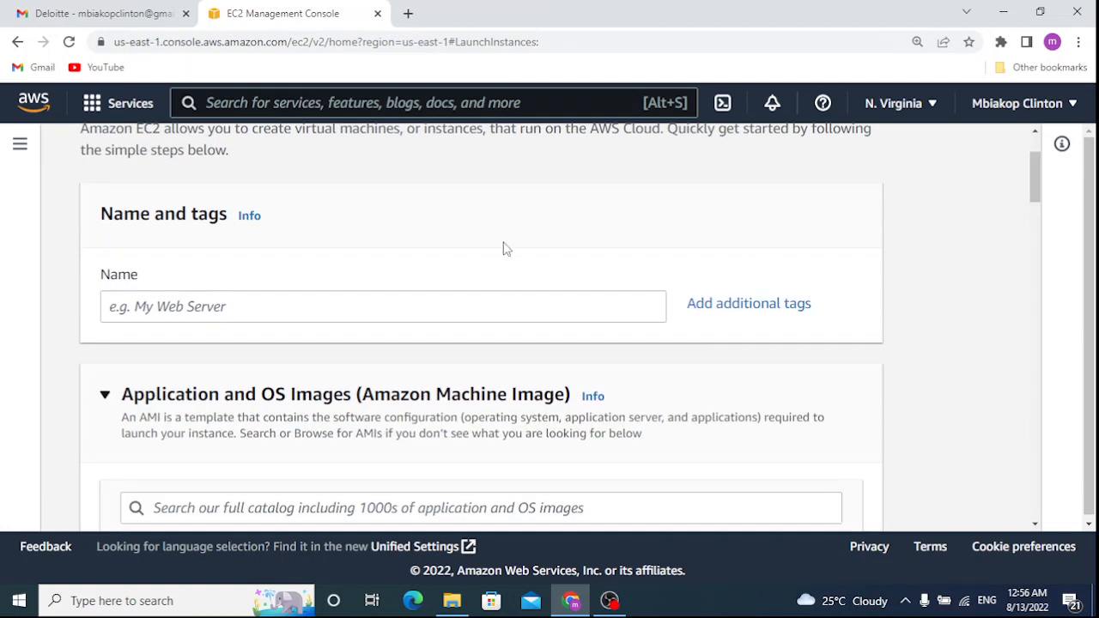
{"action": "left_click", "coordinate": [209, 308]}
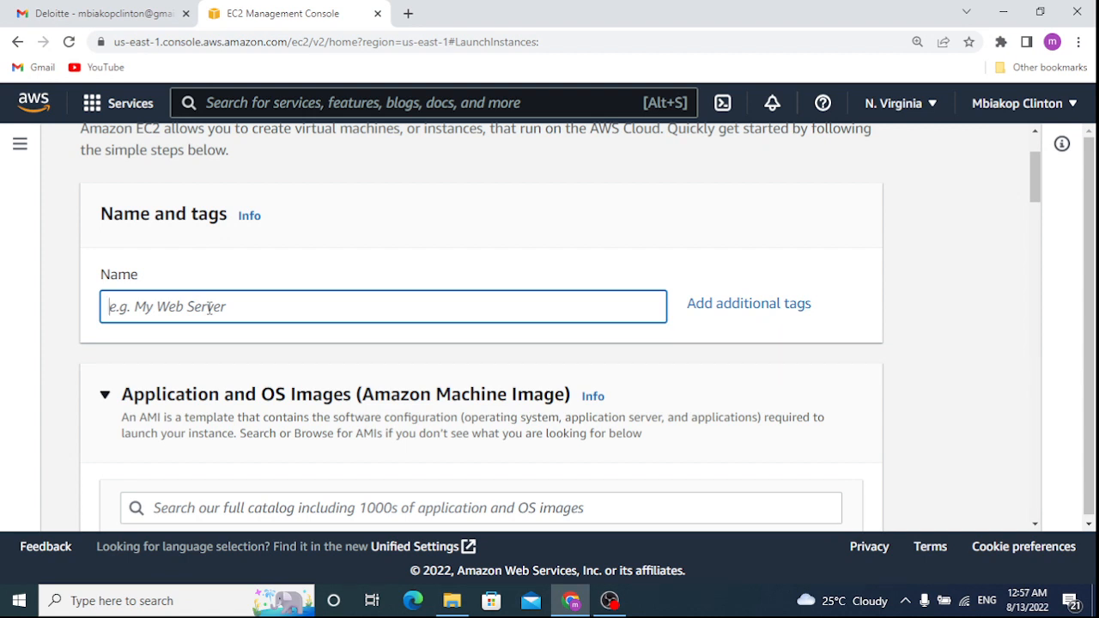
{"action": "type", "text": "myEc2"}
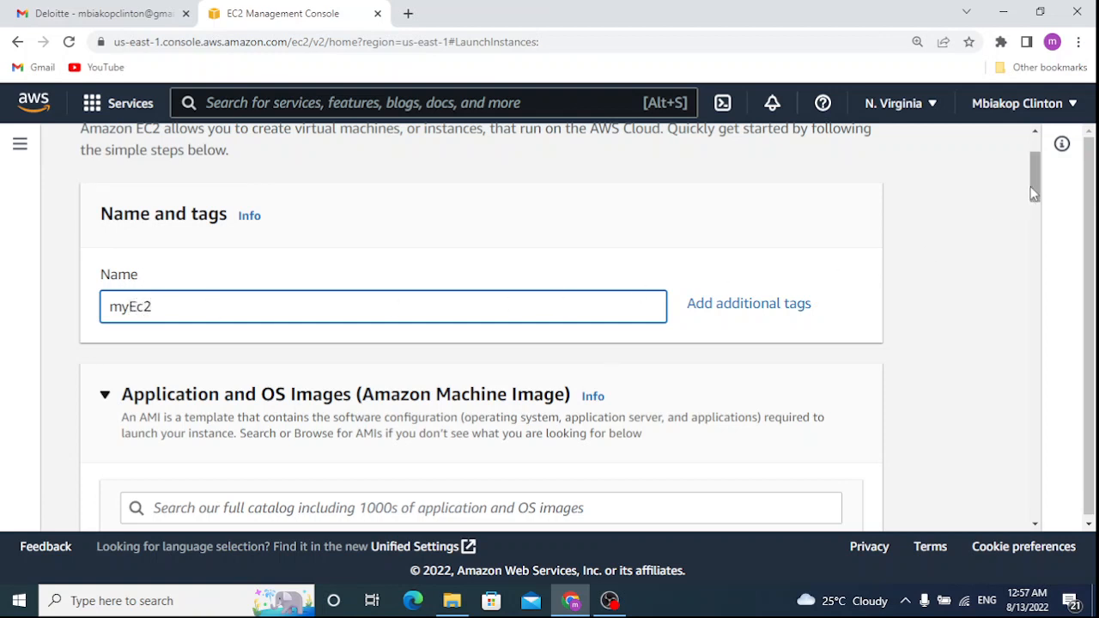
Step: Examine the Amazon Linux machine image settings and browse the available instance types with their memory and pricing
{"action": "left_click_drag", "start_coordinate": [1030, 186], "coordinate": [1032, 218]}
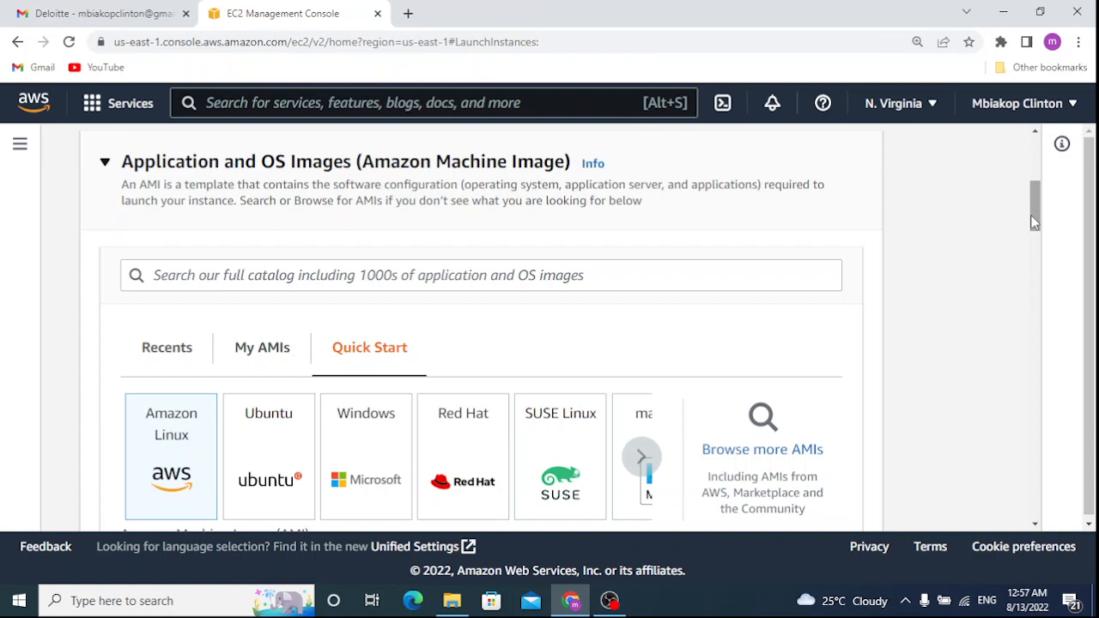
{"action": "left_click_drag", "start_coordinate": [1034, 221], "coordinate": [1034, 241]}
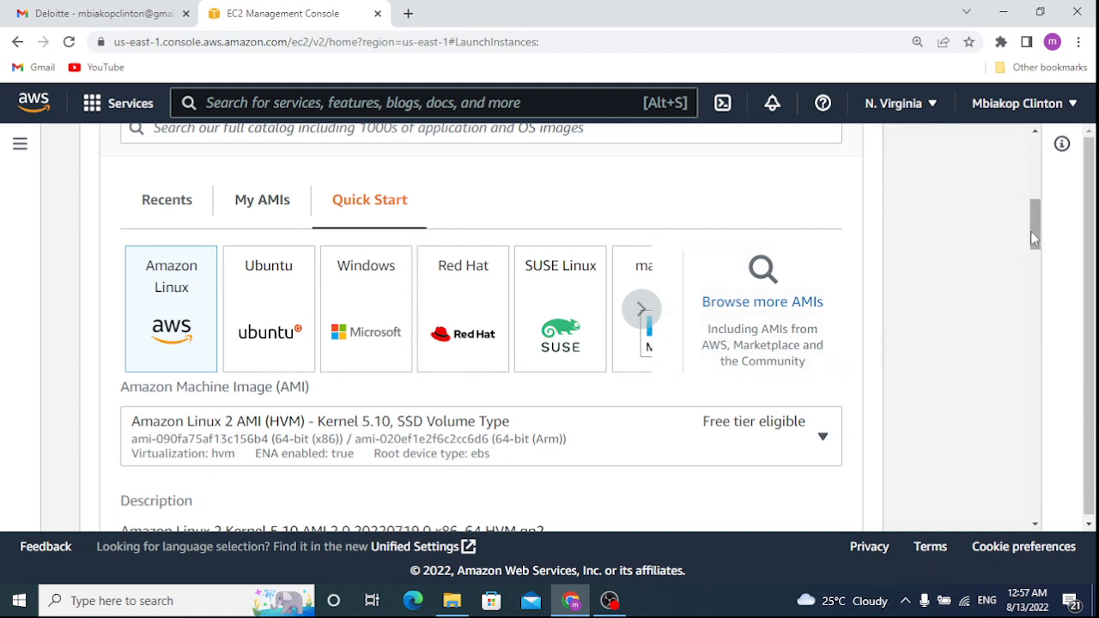
{"action": "scroll", "coordinate": [1033, 241], "scroll_direction": "down", "scroll_amount": 3}
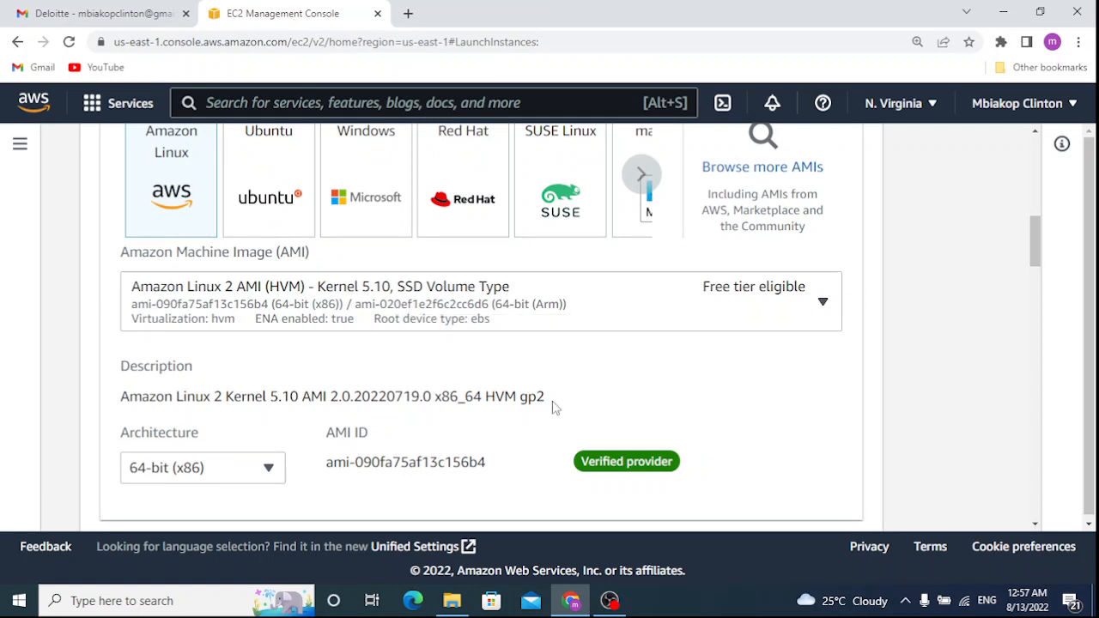
{"action": "left_click_drag", "start_coordinate": [1038, 244], "coordinate": [1035, 271]}
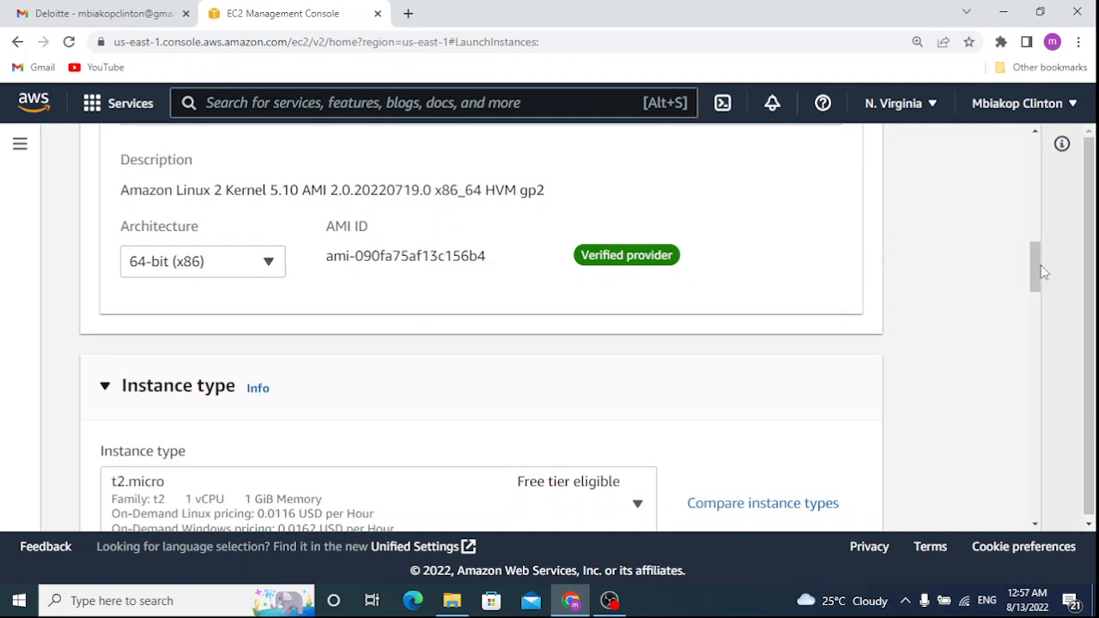
{"action": "left_click_drag", "start_coordinate": [1037, 262], "coordinate": [1041, 302]}
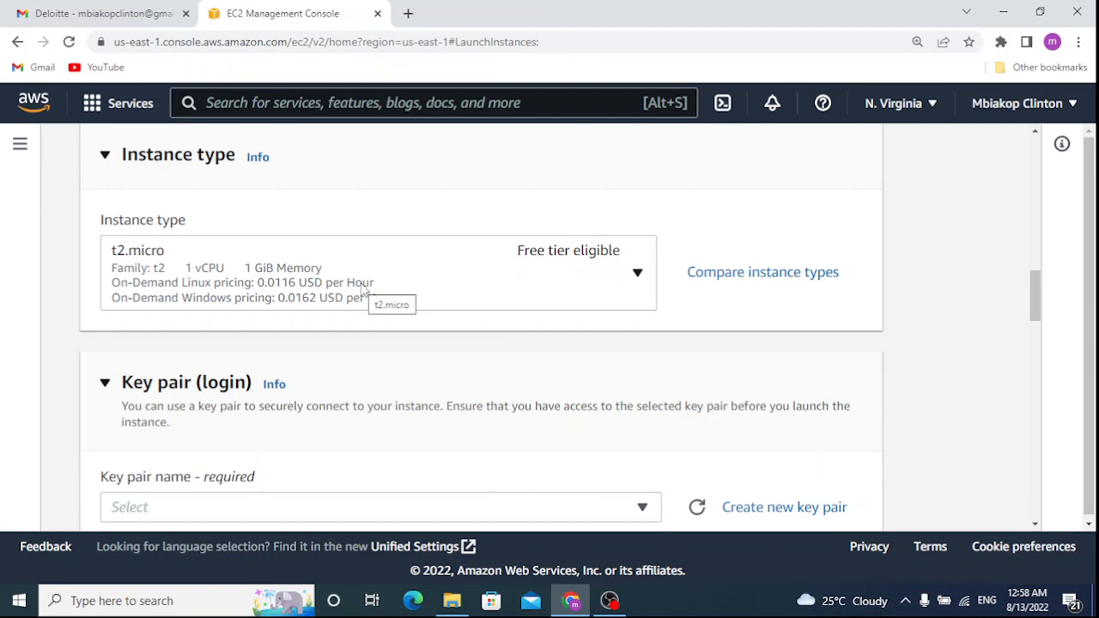
{"action": "left_click", "coordinate": [638, 274]}
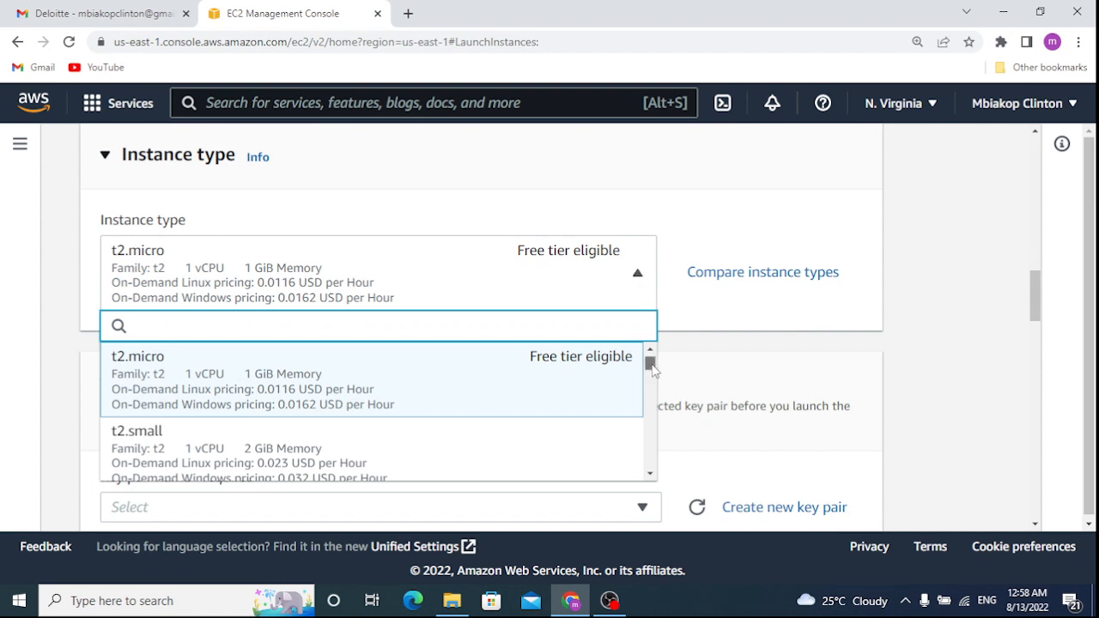
{"action": "left_click_drag", "start_coordinate": [651, 366], "coordinate": [650, 363]}
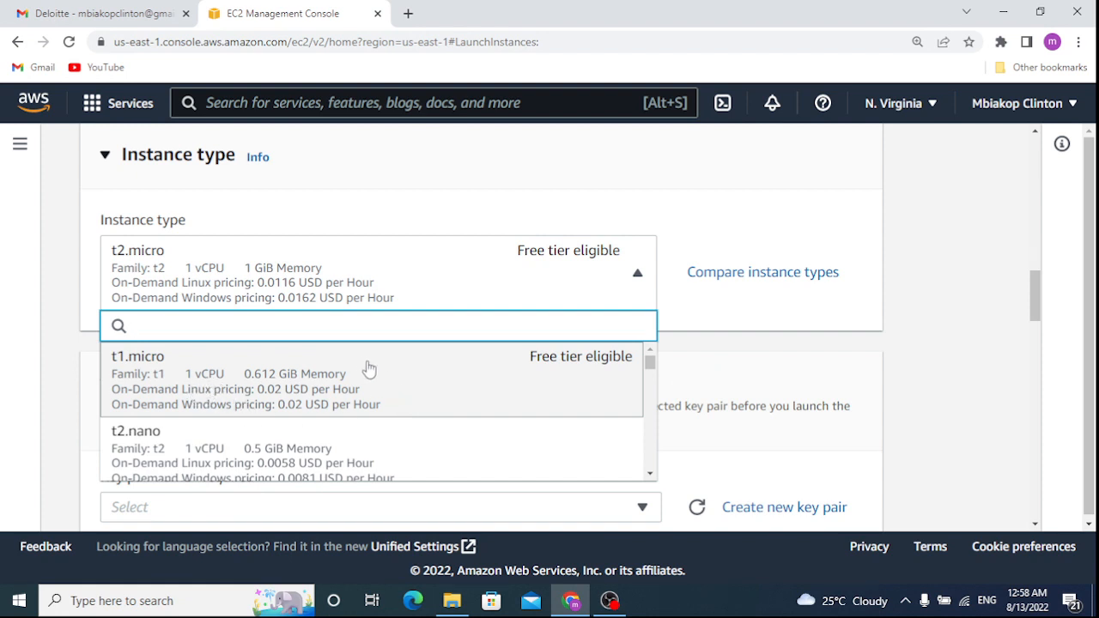
{"action": "left_click_drag", "start_coordinate": [650, 362], "coordinate": [655, 386]}
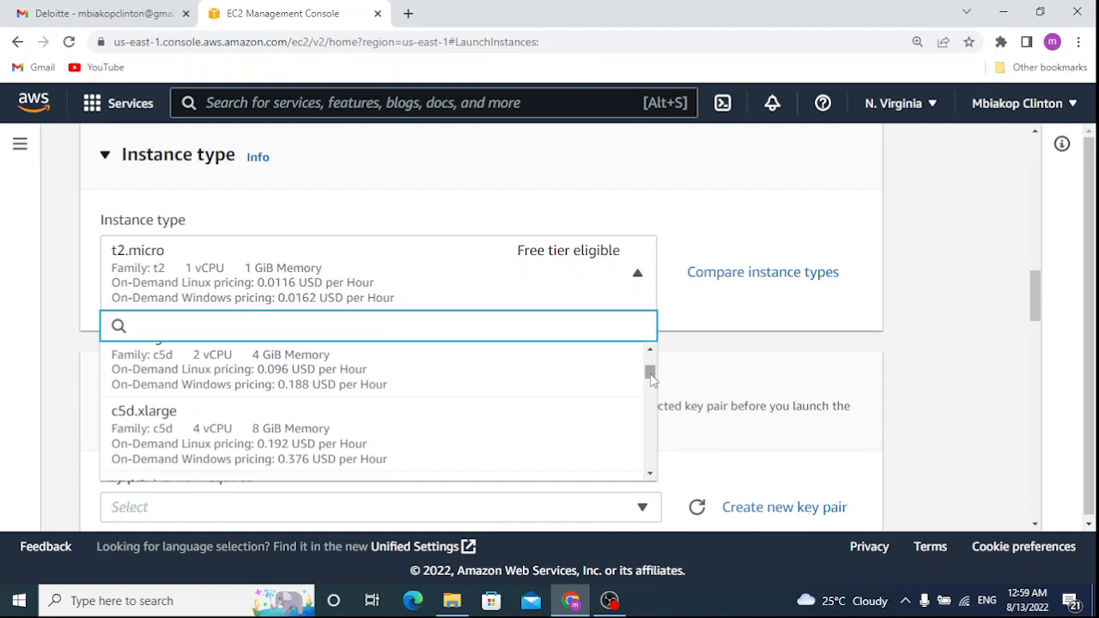
{"action": "left_click_drag", "start_coordinate": [650, 378], "coordinate": [654, 400]}
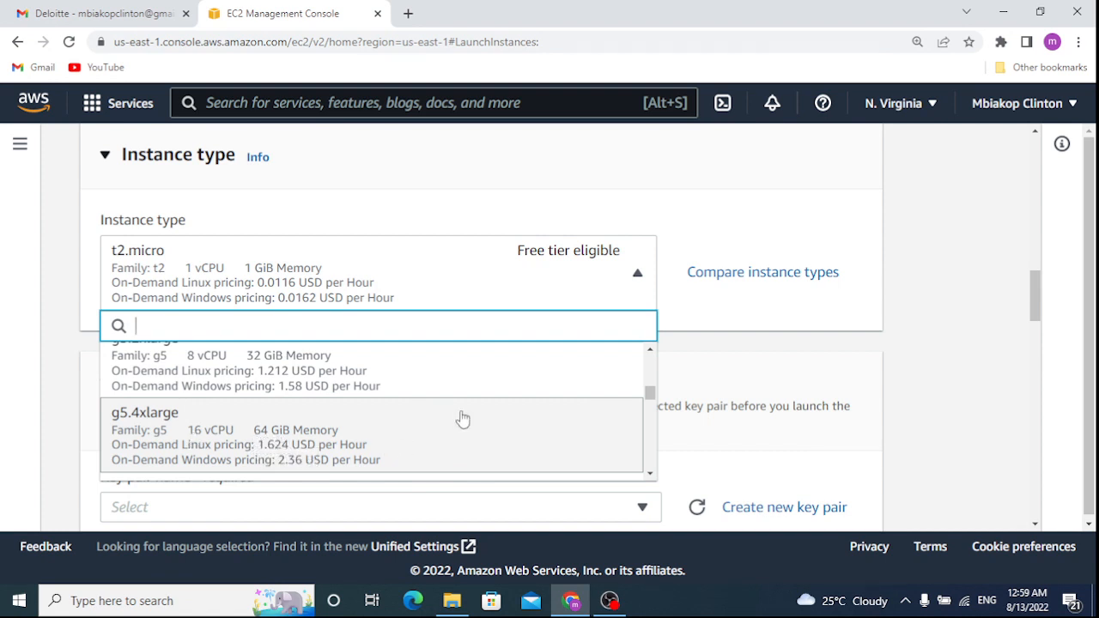
{"action": "scroll", "coordinate": [653, 368], "scroll_direction": "up", "scroll_amount": 2}
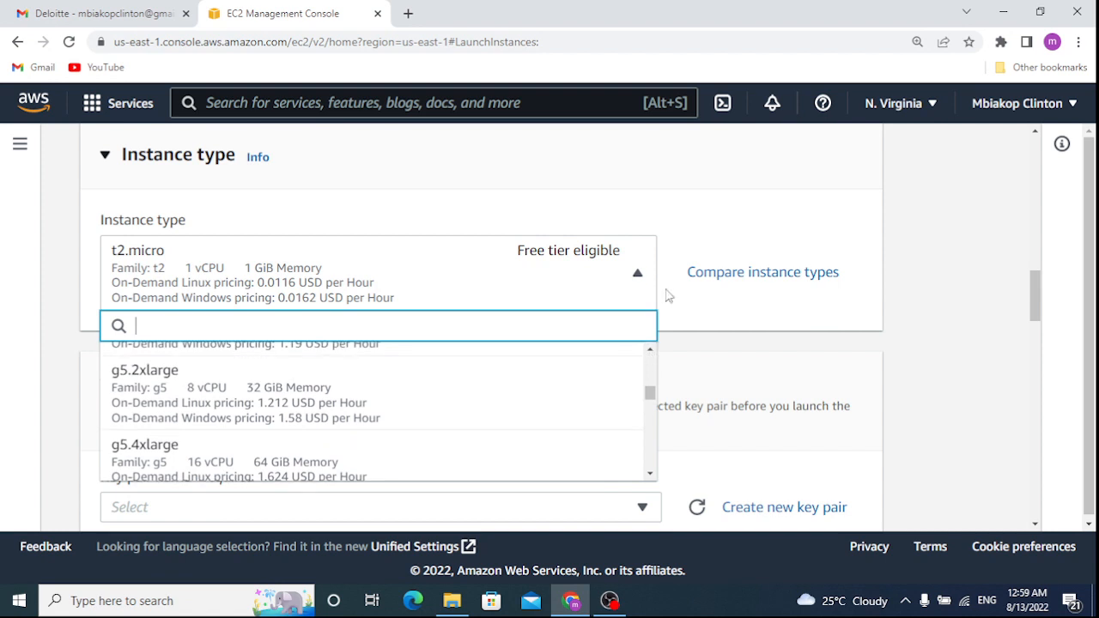
{"action": "left_click", "coordinate": [692, 321]}
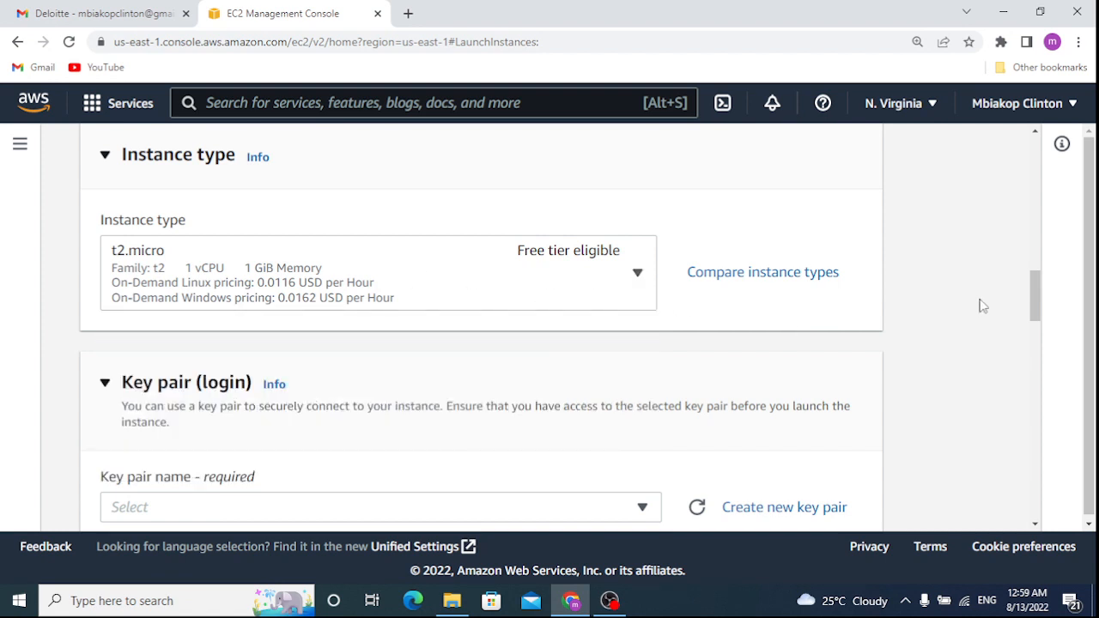
Step: Look through the existing key pairs offered for logging in to the instance
{"action": "left_click_drag", "start_coordinate": [1032, 292], "coordinate": [1031, 317]}
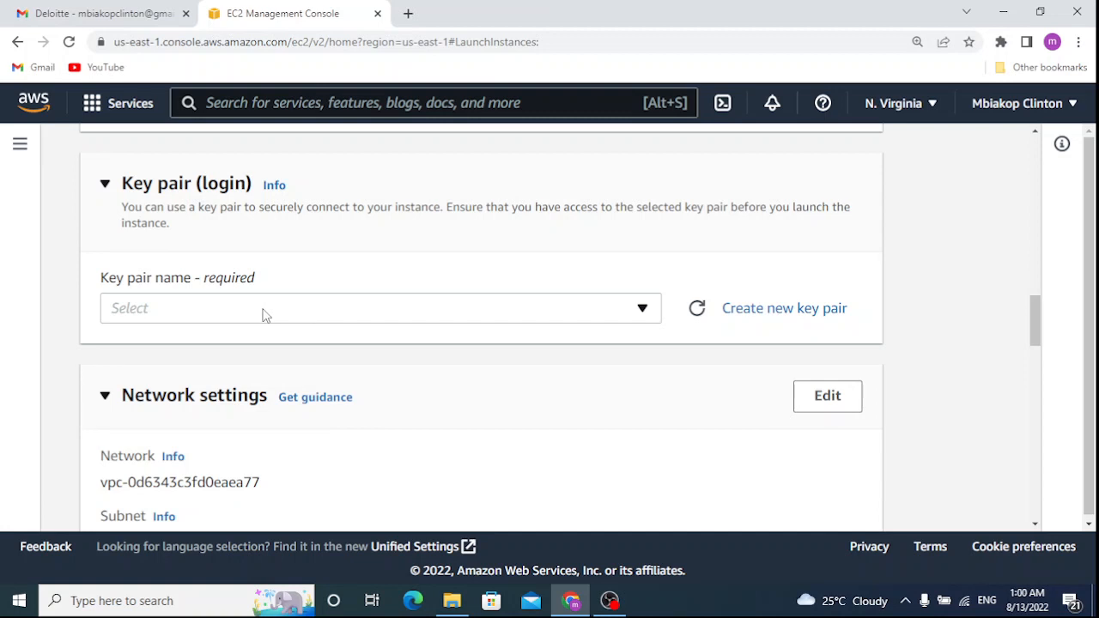
{"action": "left_click", "coordinate": [224, 315]}
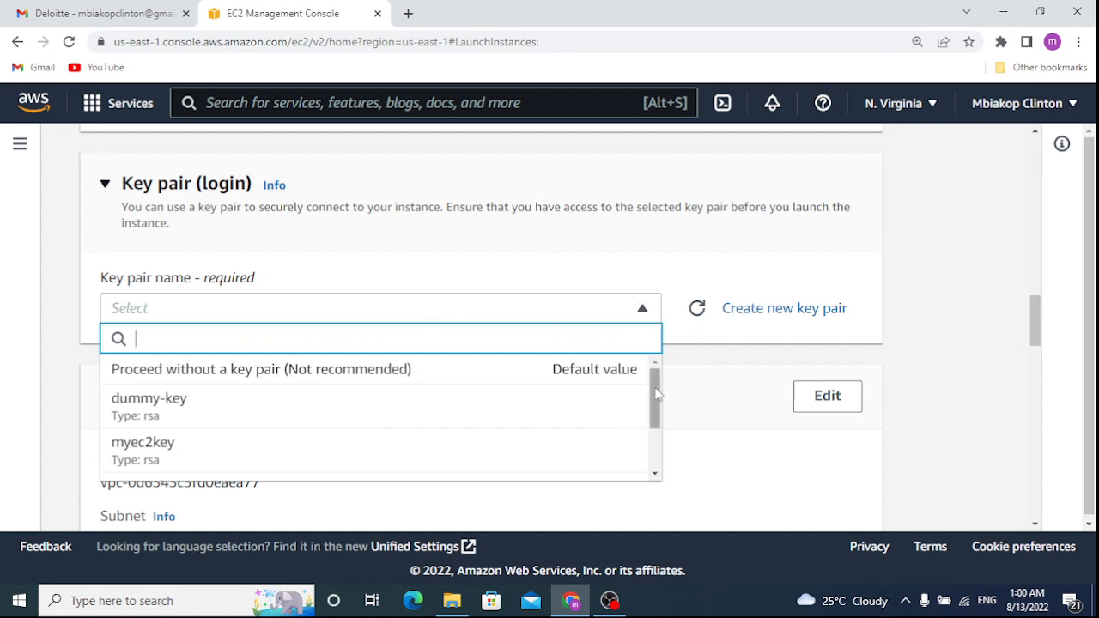
{"action": "scroll", "coordinate": [656, 393], "scroll_direction": "down", "scroll_amount": 2}
{"action": "scroll", "coordinate": [656, 393], "scroll_direction": "up", "scroll_amount": 2}
{"action": "left_click", "coordinate": [631, 317]}
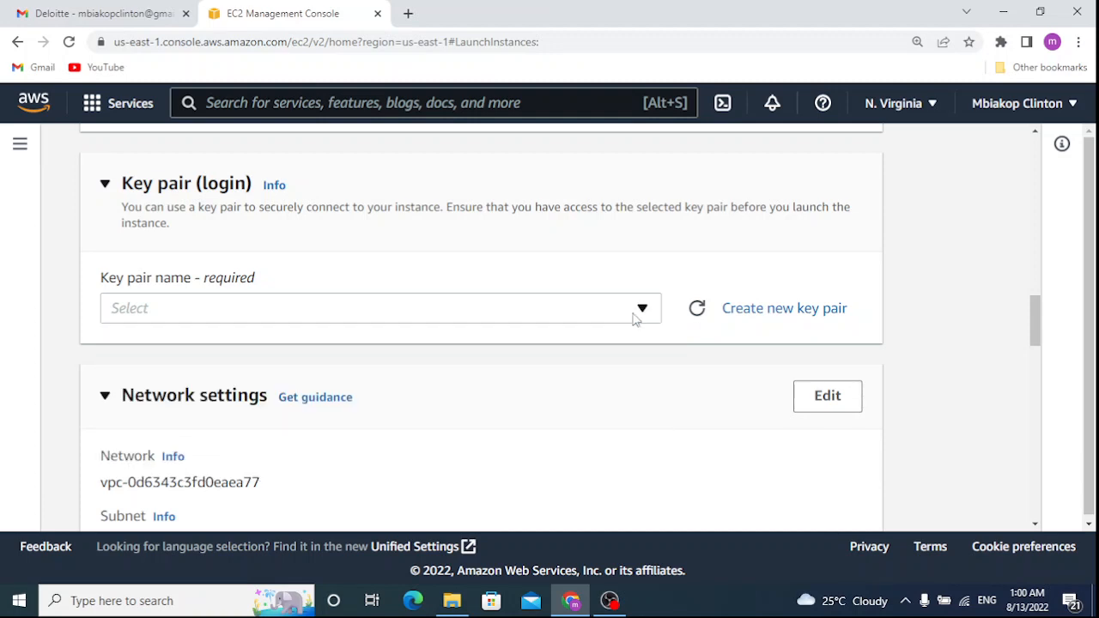
{"action": "left_click", "coordinate": [749, 319]}
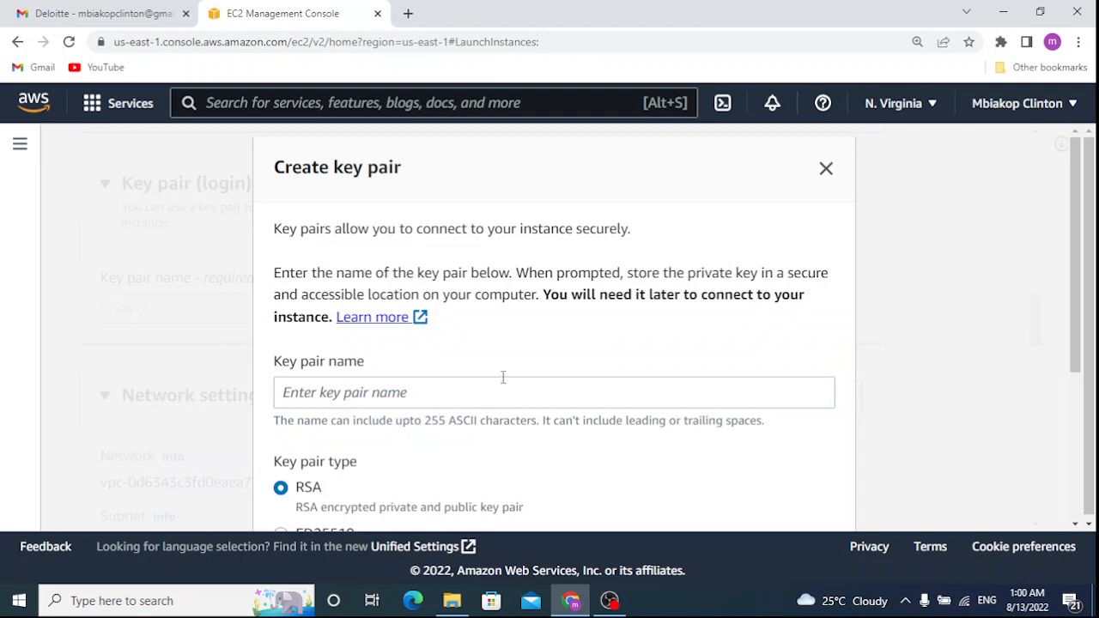
{"action": "left_click", "coordinate": [469, 404]}
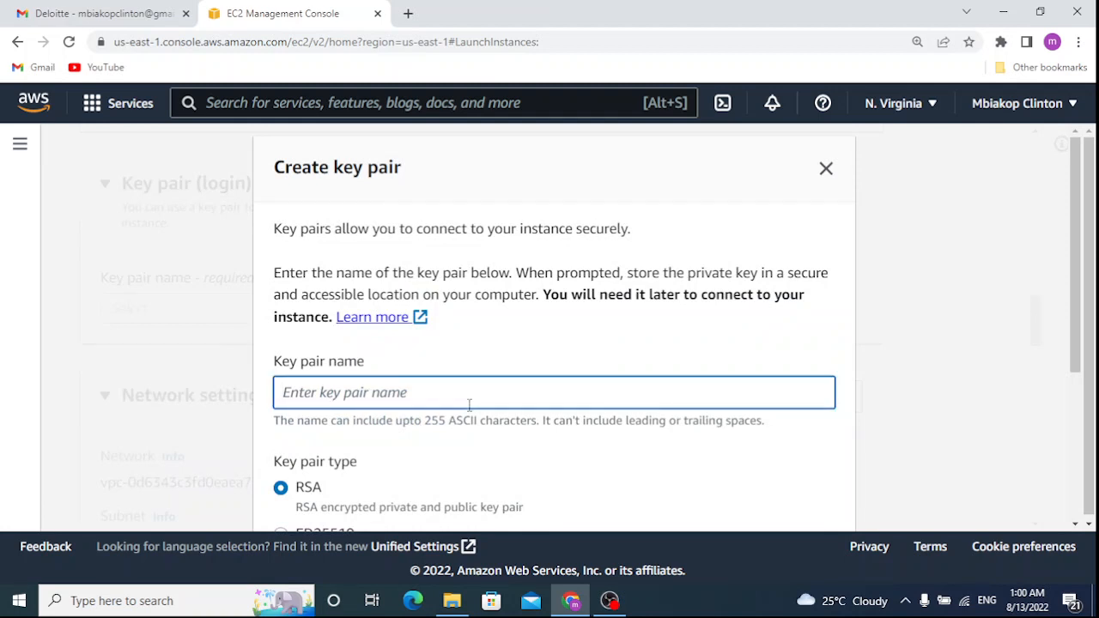
{"action": "type", "text": "new"}
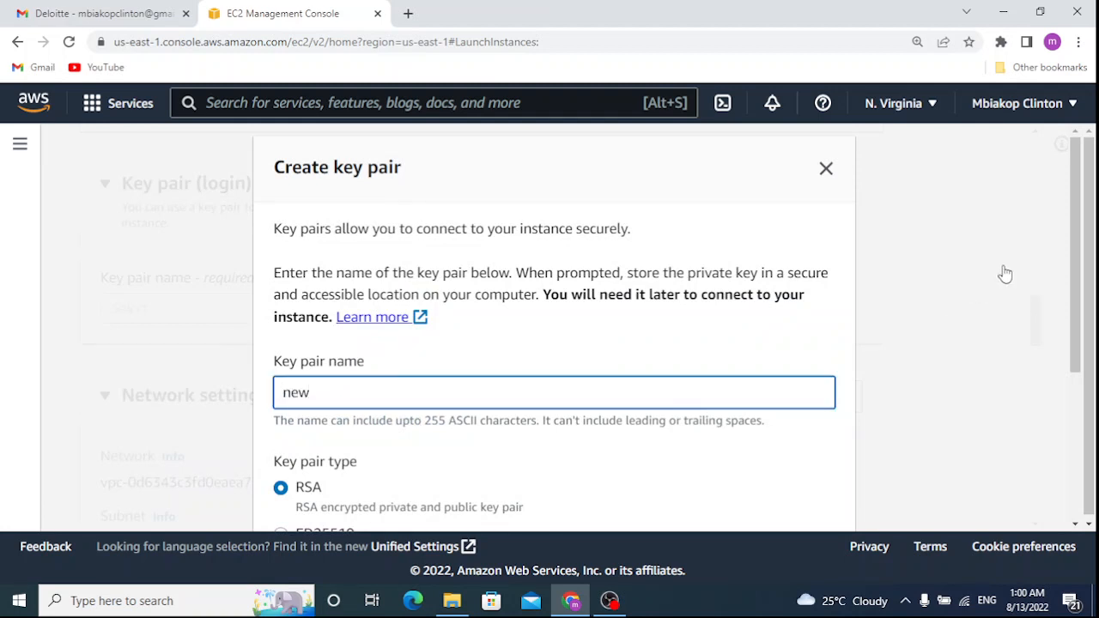
{"action": "left_click_drag", "start_coordinate": [1078, 245], "coordinate": [1086, 400]}
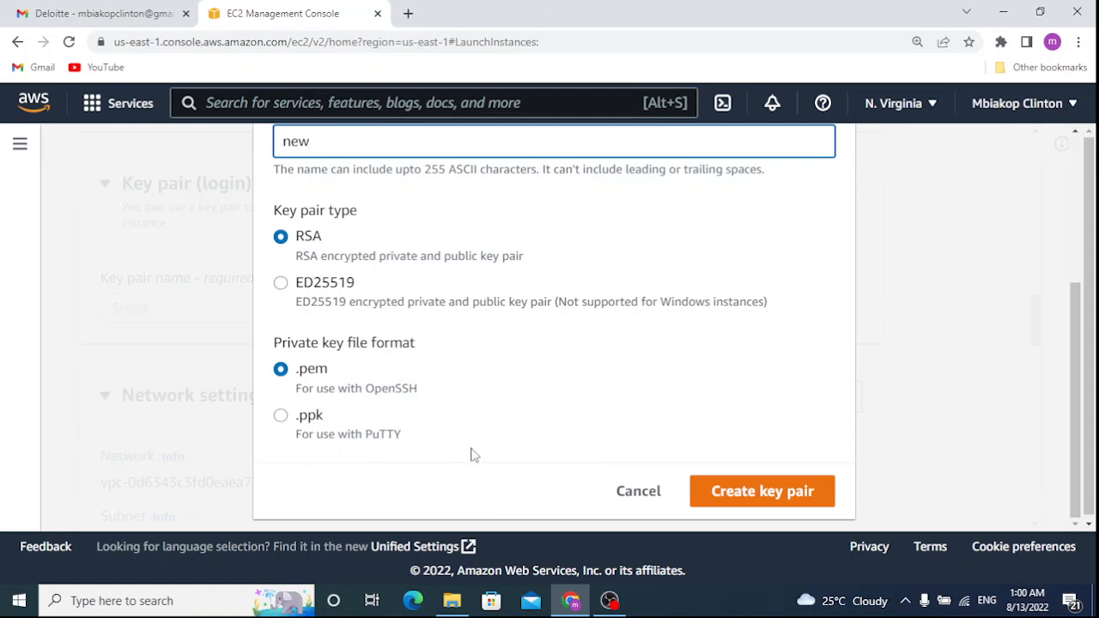
{"action": "left_click", "coordinate": [638, 492]}
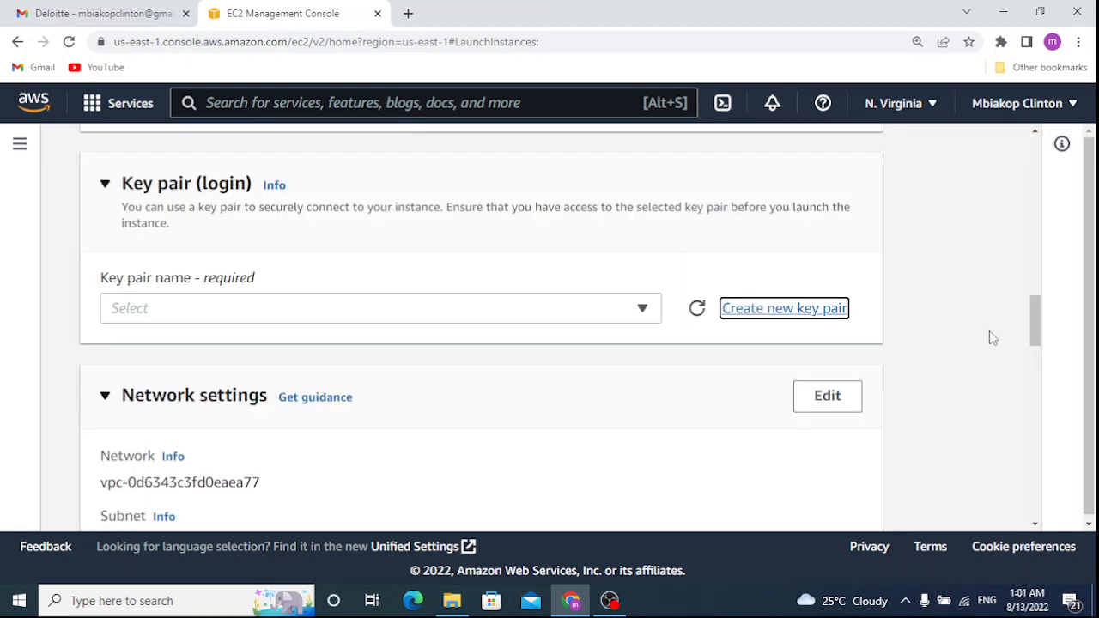
Step: Choose myec2key as the key pair for logging in to the instance
{"action": "left_click_drag", "start_coordinate": [1037, 318], "coordinate": [1036, 318]}
{"action": "left_click", "coordinate": [395, 310]}
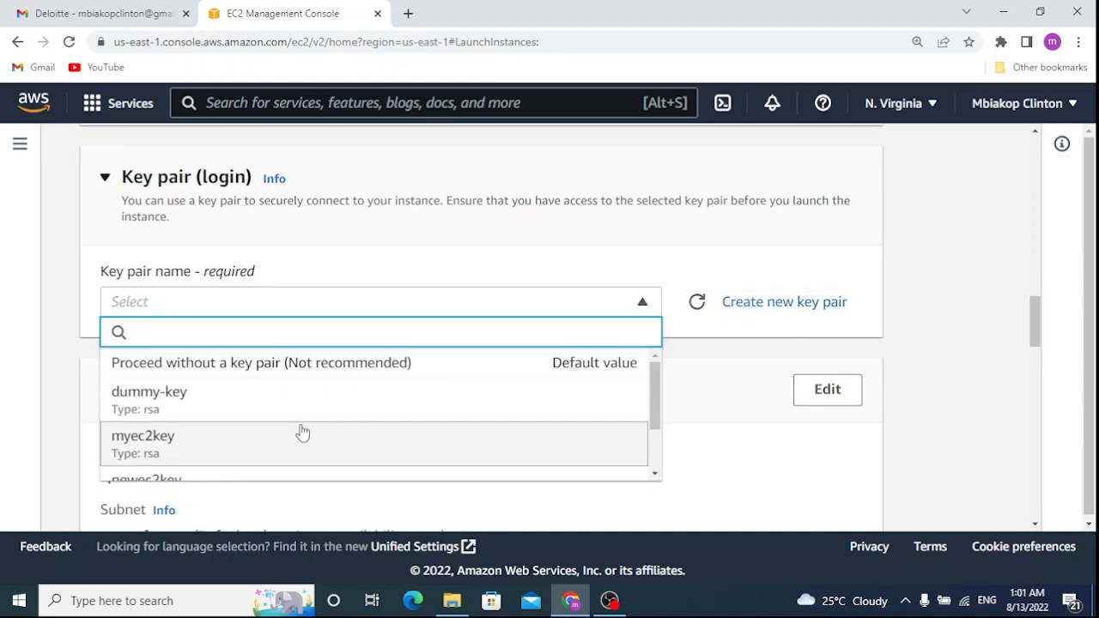
{"action": "left_click", "coordinate": [558, 409]}
{"action": "left_click", "coordinate": [572, 311]}
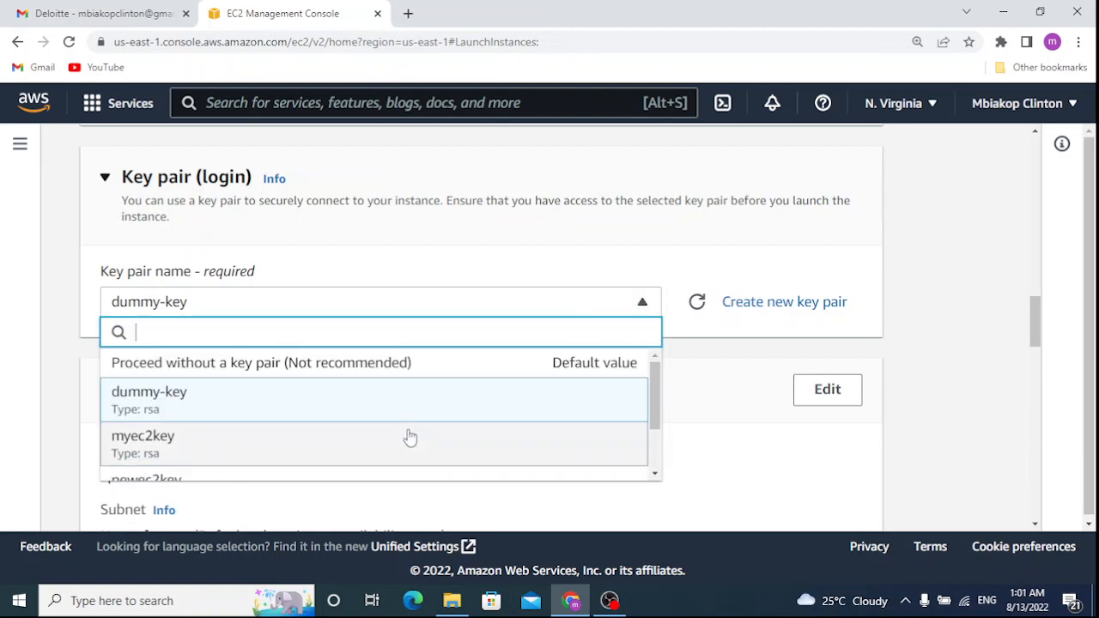
{"action": "left_click", "coordinate": [392, 436]}
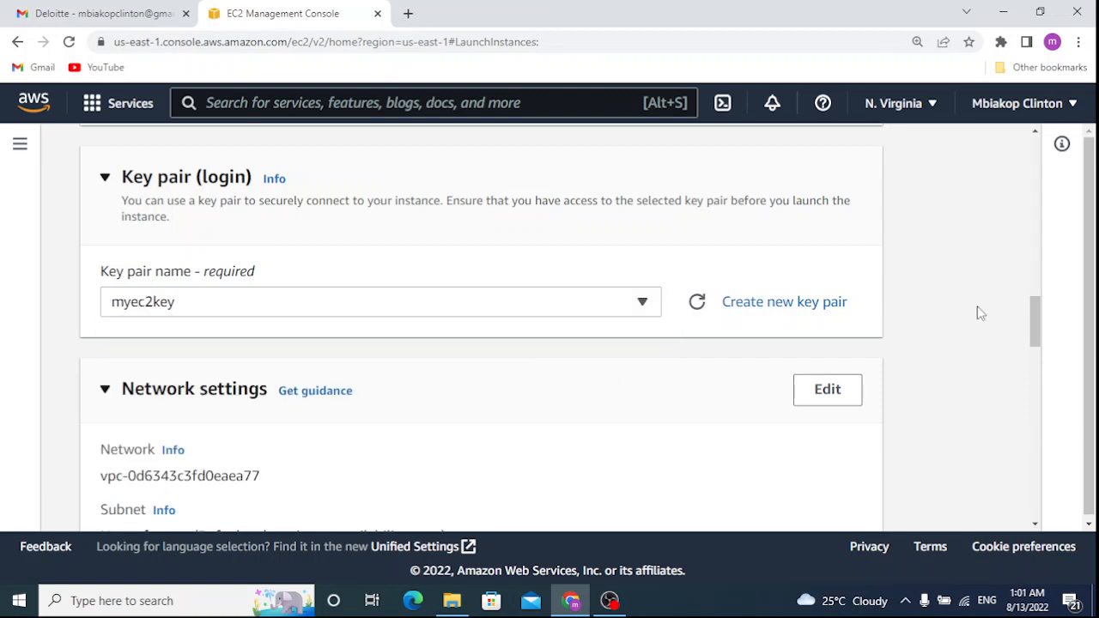
Step: Edit the network settings to place the instance in subnet-0525fed3672d6febc in availability zone us-east-1a
{"action": "left_click_drag", "start_coordinate": [1035, 324], "coordinate": [1037, 352]}
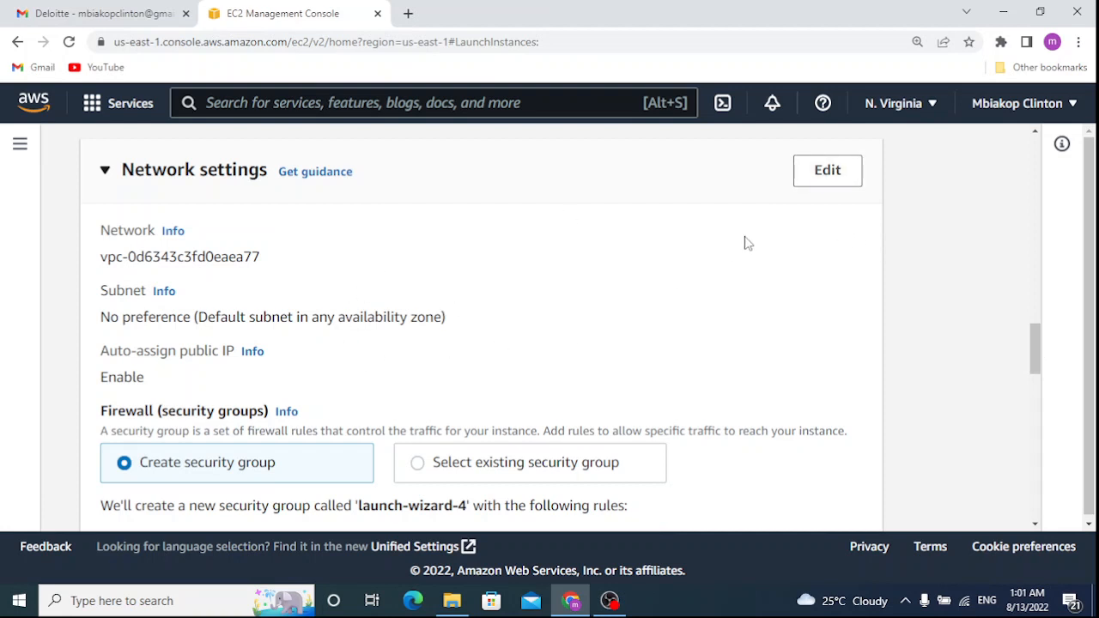
{"action": "left_click", "coordinate": [823, 181]}
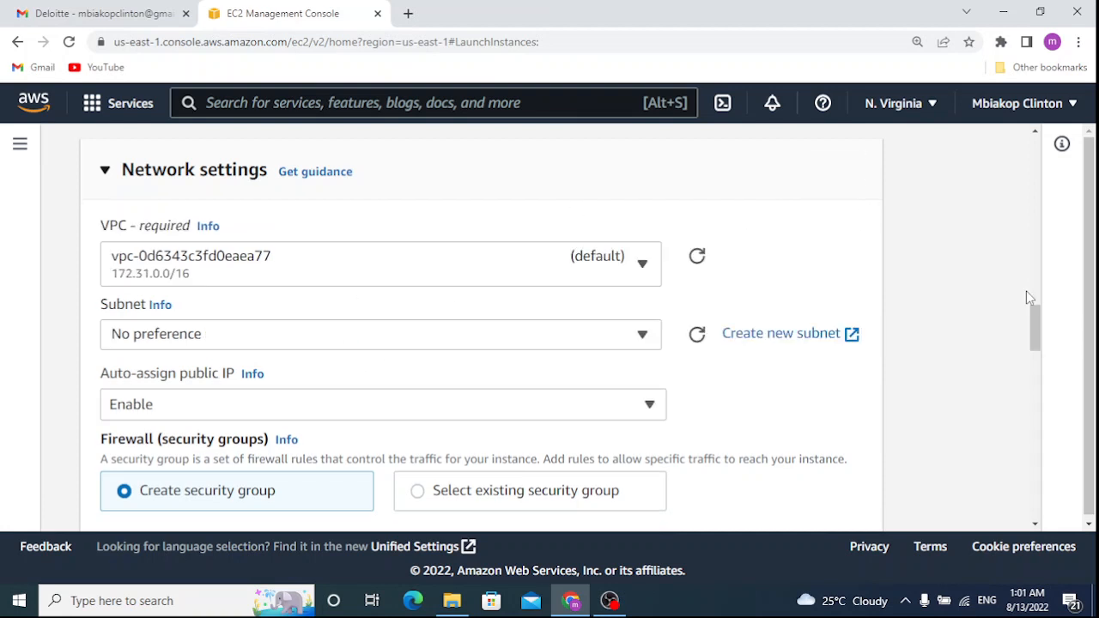
{"action": "left_click", "coordinate": [564, 271]}
{"action": "left_click", "coordinate": [563, 271]}
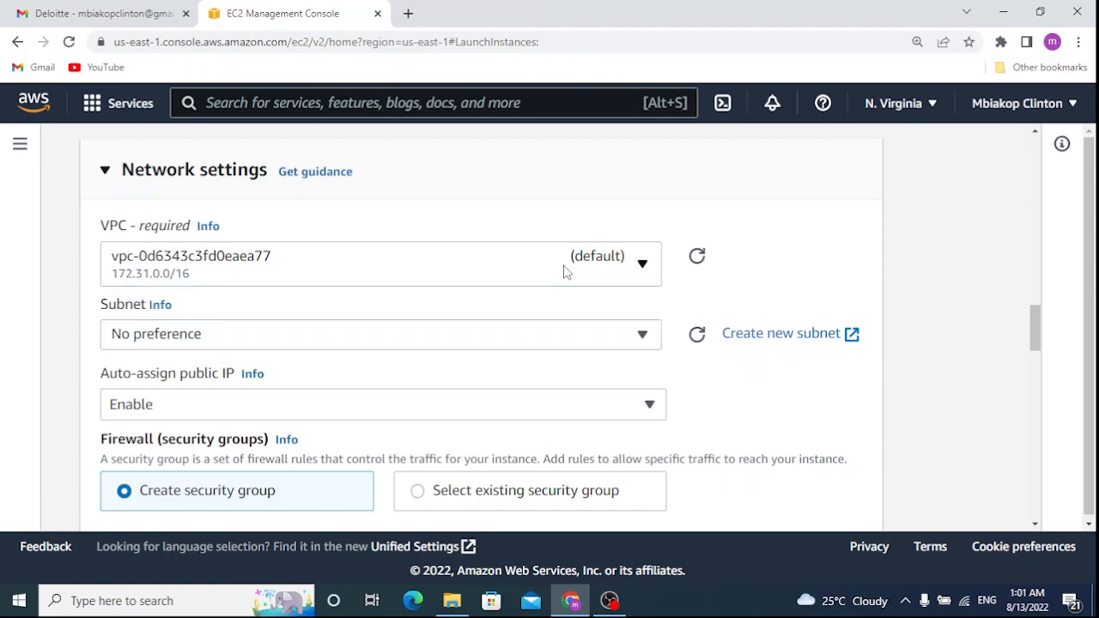
{"action": "left_click", "coordinate": [449, 348]}
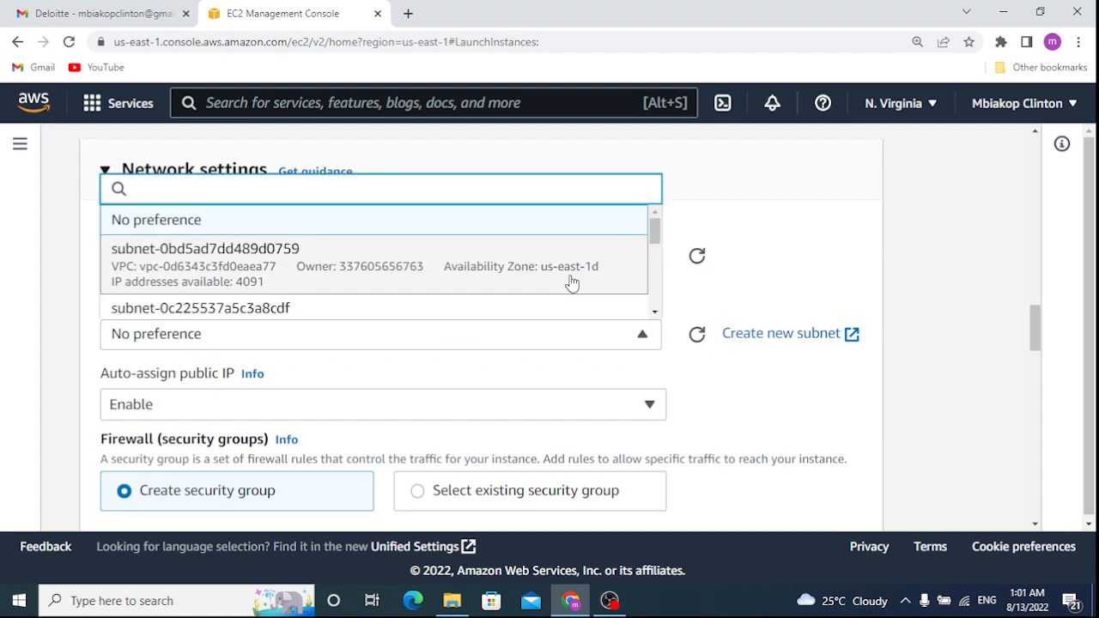
{"action": "left_click", "coordinate": [655, 313]}
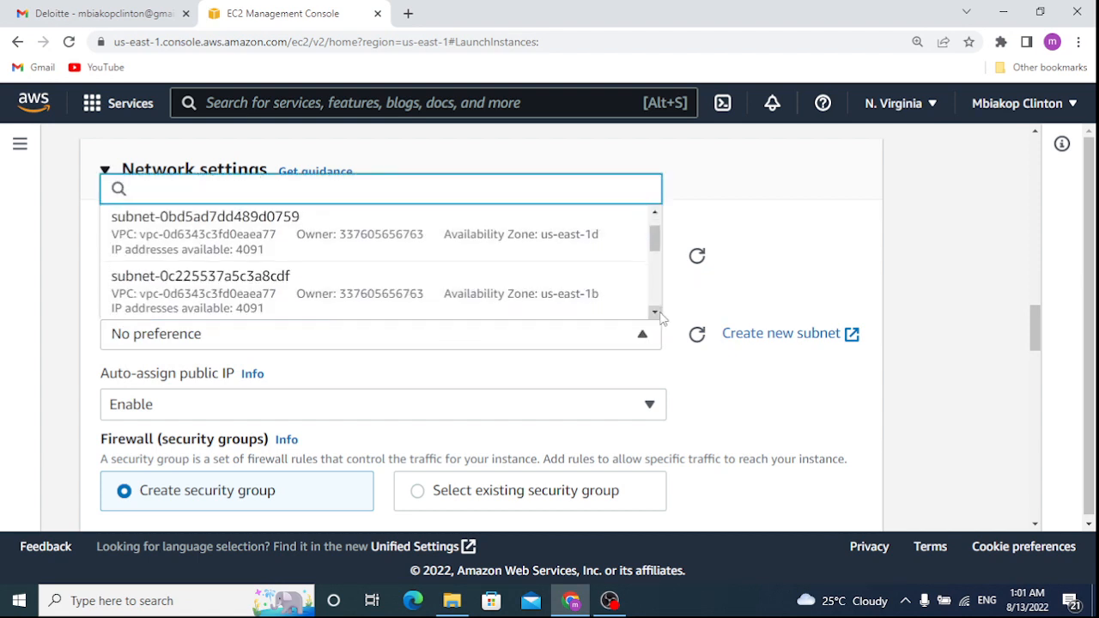
{"action": "left_click", "coordinate": [656, 314]}
{"action": "left_click", "coordinate": [655, 313]}
{"action": "left_click", "coordinate": [656, 314]}
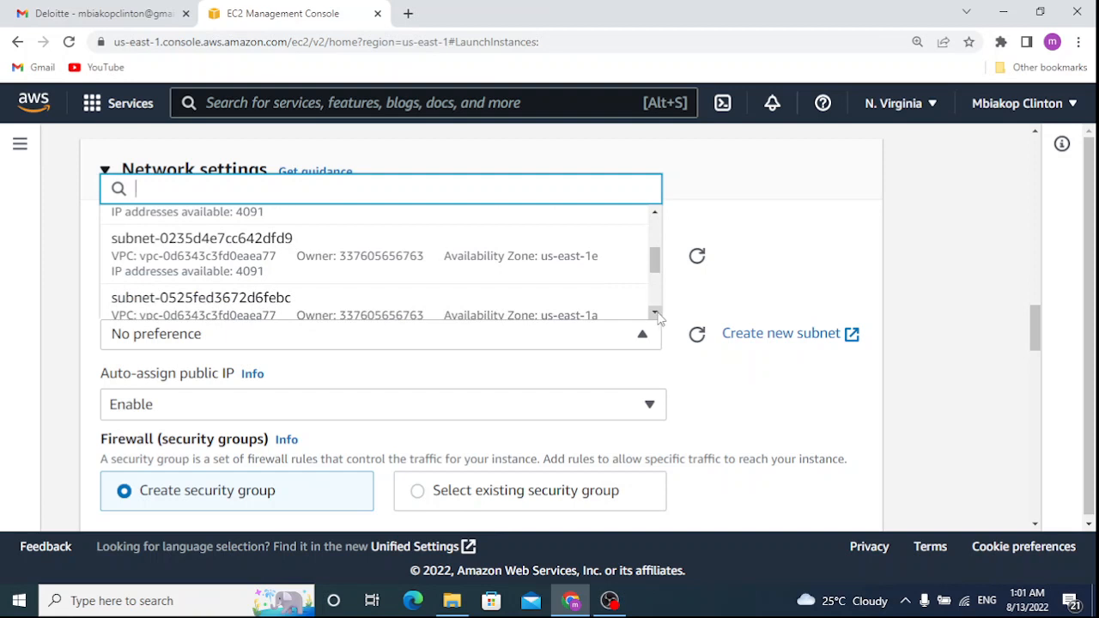
{"action": "left_click", "coordinate": [656, 314]}
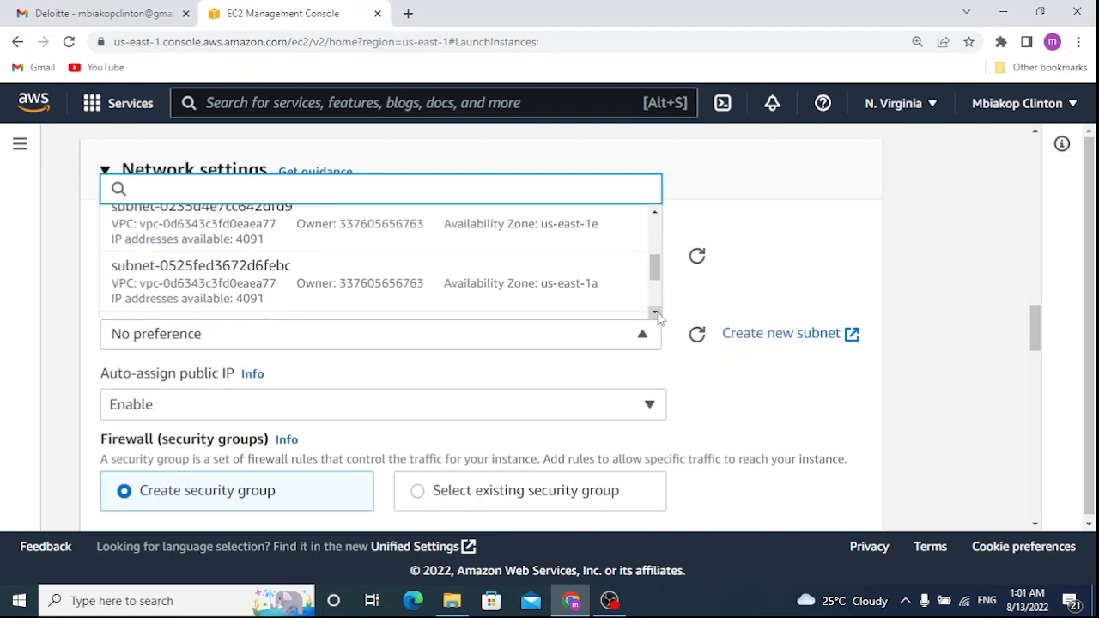
{"action": "left_click", "coordinate": [574, 290]}
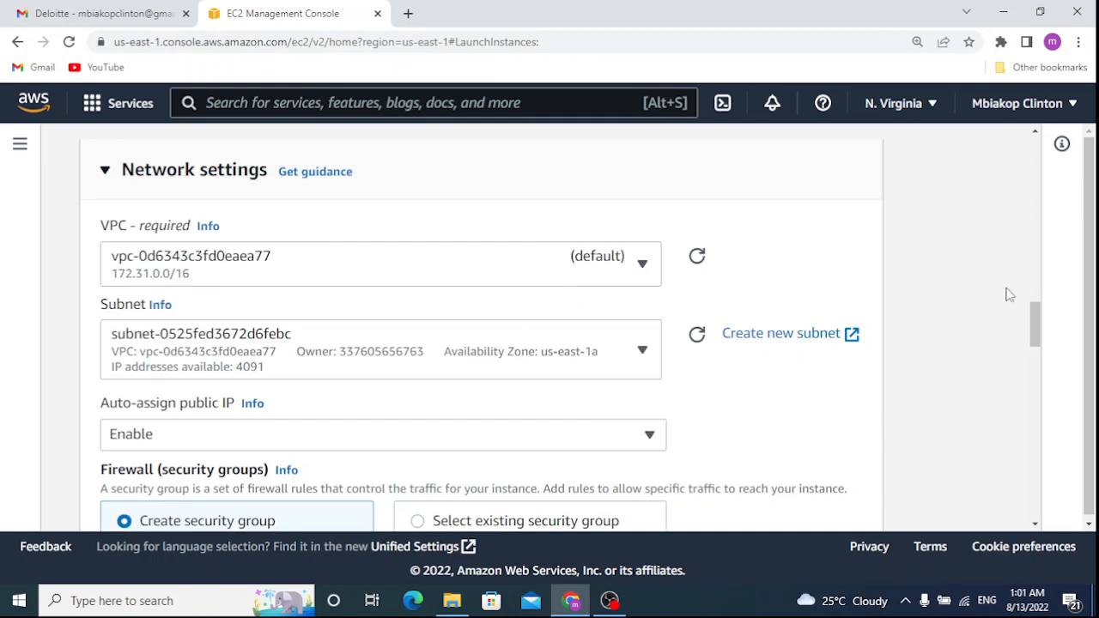
Step: Check the existing security groups offered for the firewall and return to the option of creating a new security group
{"action": "left_click_drag", "start_coordinate": [1032, 314], "coordinate": [1035, 331]}
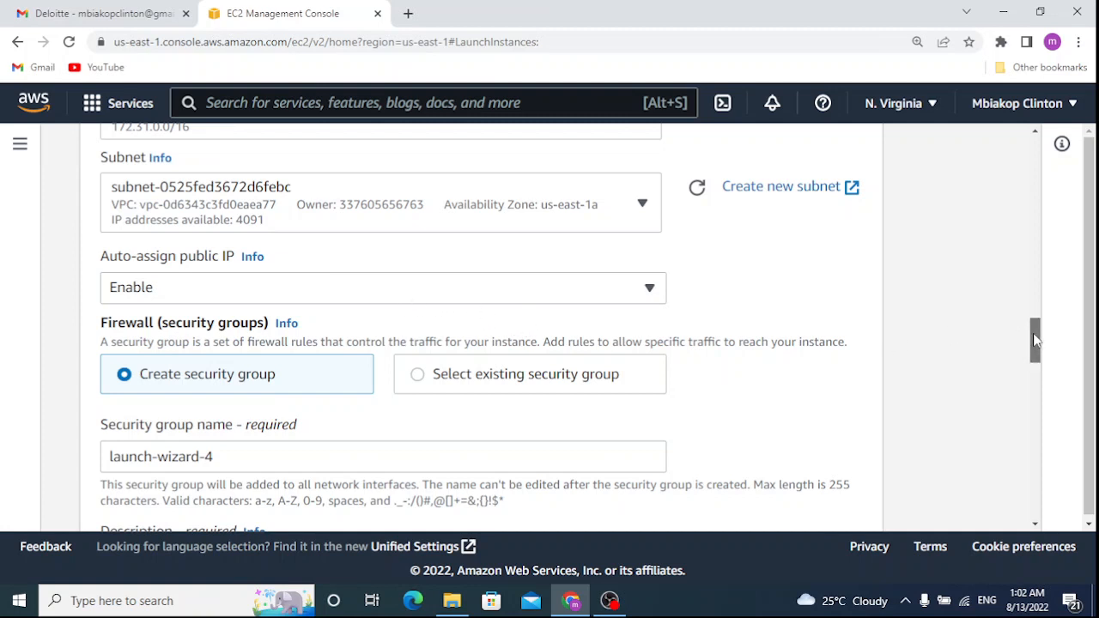
{"action": "left_click_drag", "start_coordinate": [1034, 340], "coordinate": [1035, 344]}
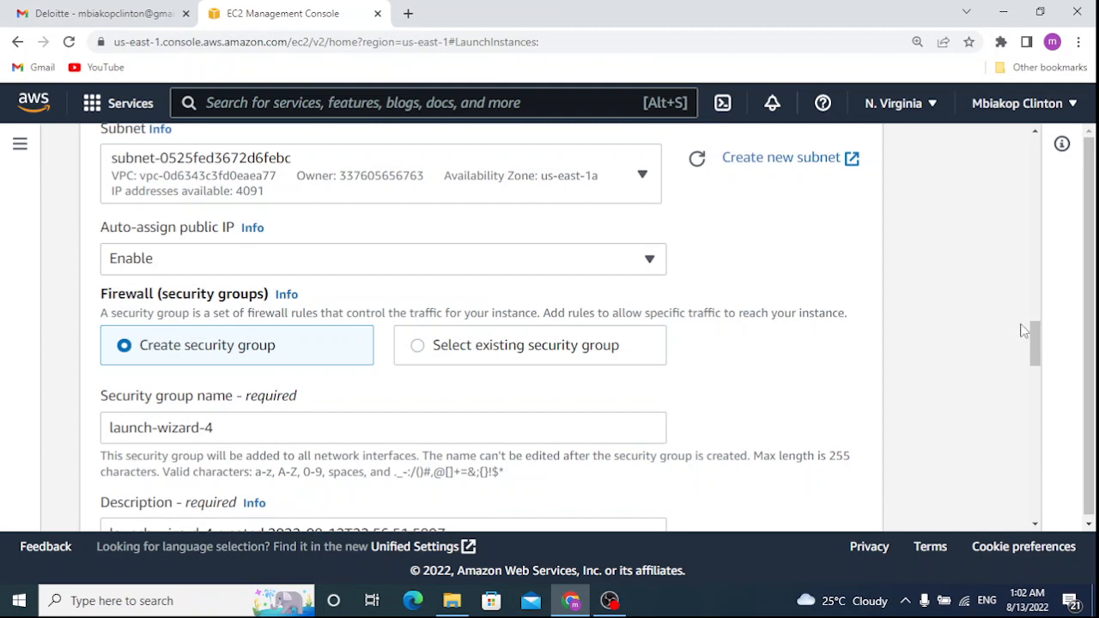
{"action": "left_click_drag", "start_coordinate": [1034, 335], "coordinate": [1029, 339]}
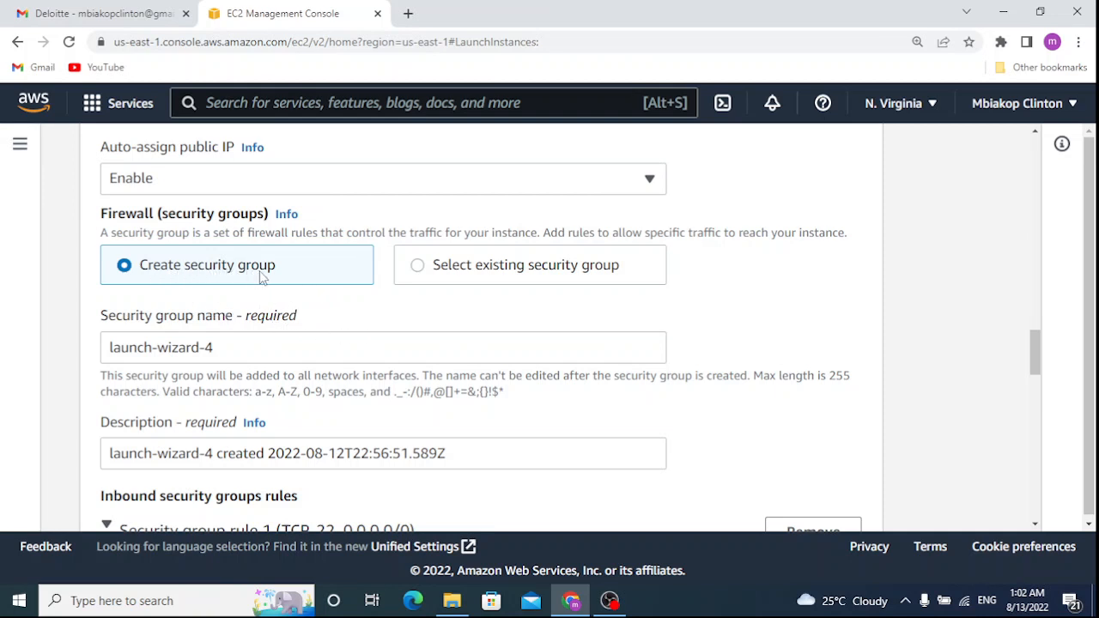
{"action": "left_click", "coordinate": [417, 271]}
{"action": "left_click", "coordinate": [437, 349]}
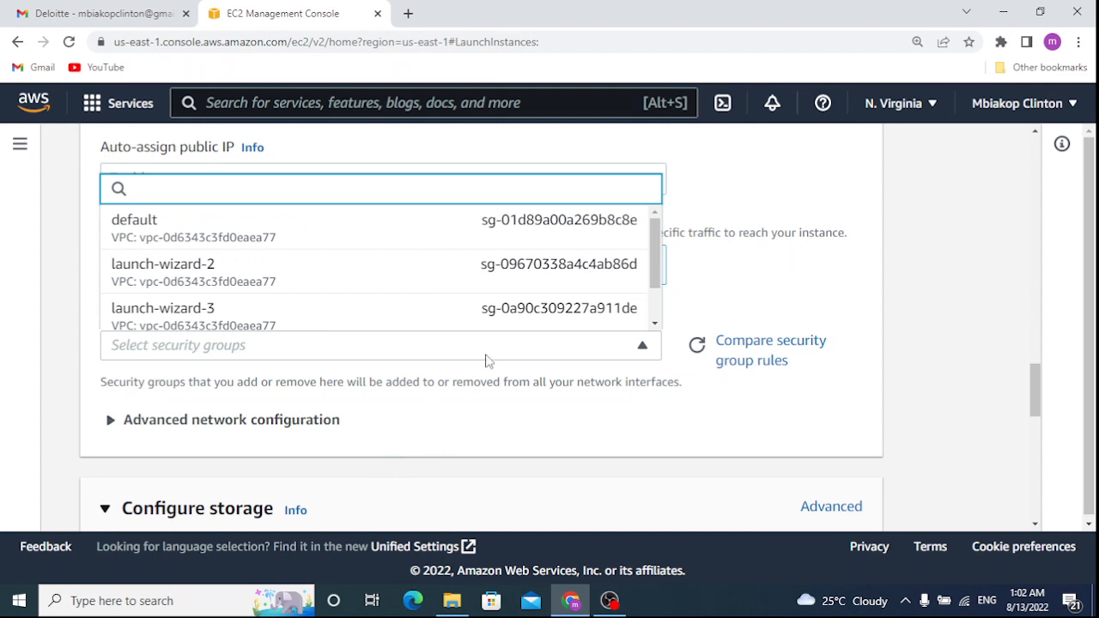
{"action": "left_click", "coordinate": [644, 347]}
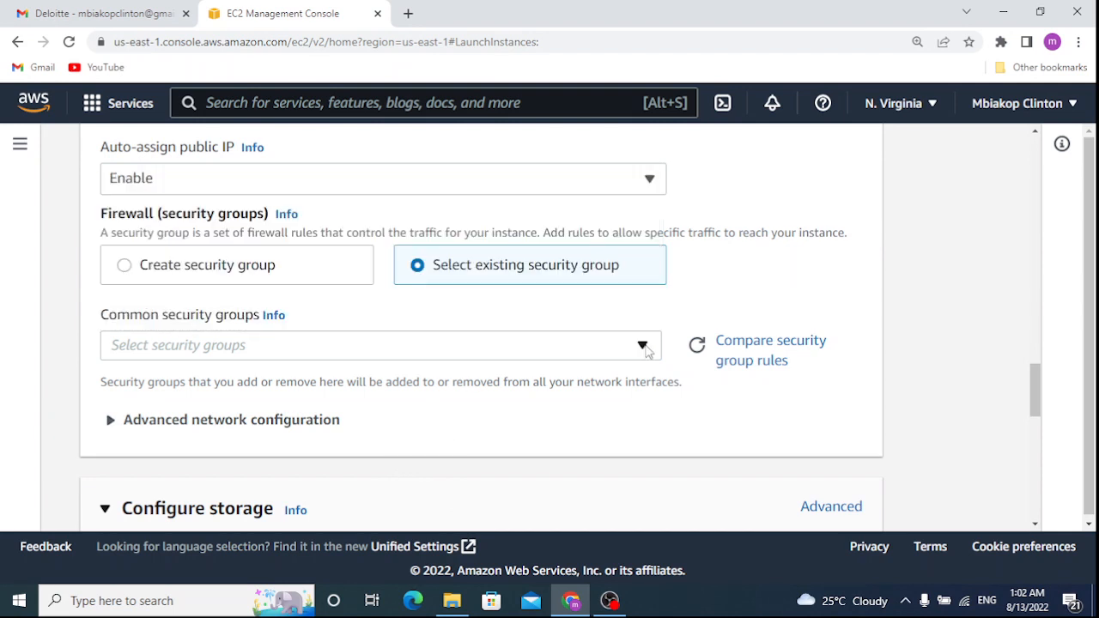
{"action": "left_click", "coordinate": [309, 273]}
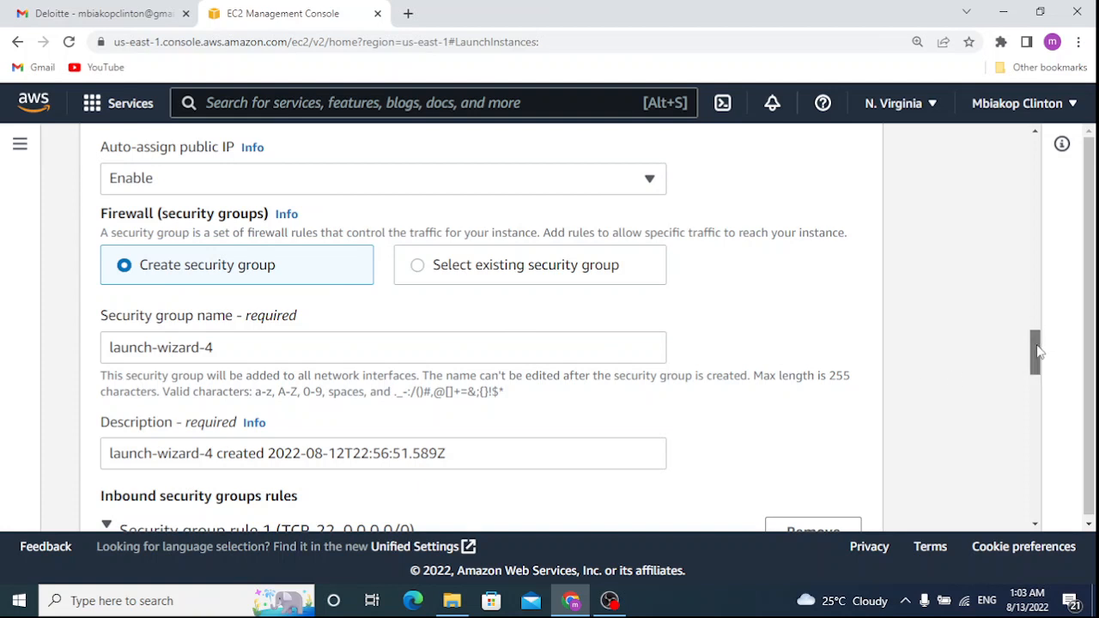
Step: Examine the inbound SSH rule of the new security group and its available source types
{"action": "left_click_drag", "start_coordinate": [1036, 350], "coordinate": [1037, 382]}
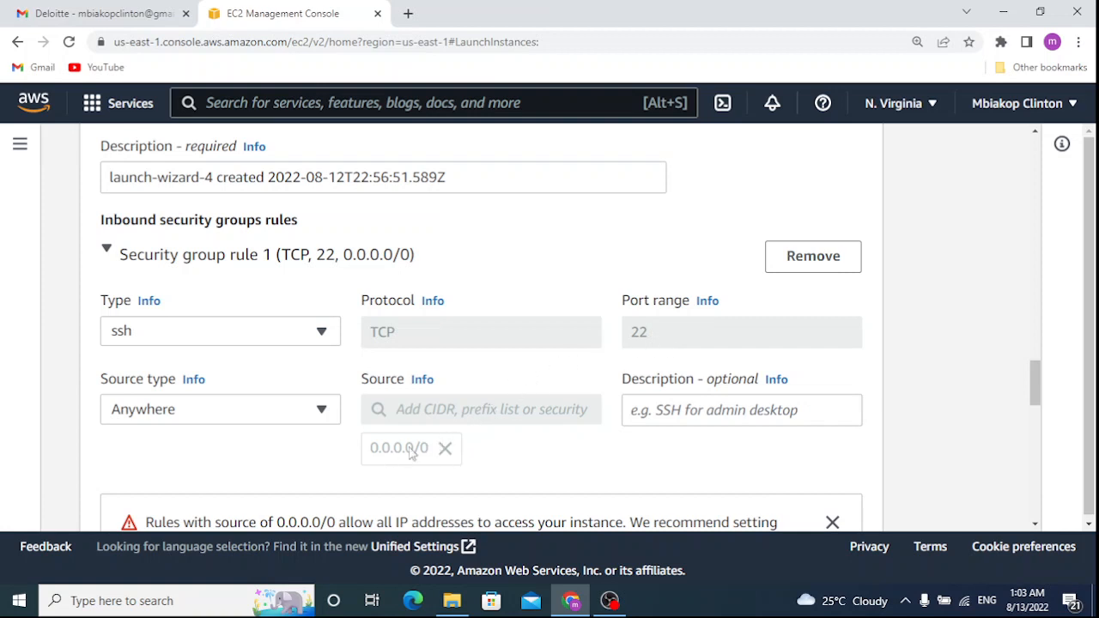
{"action": "left_click", "coordinate": [314, 419]}
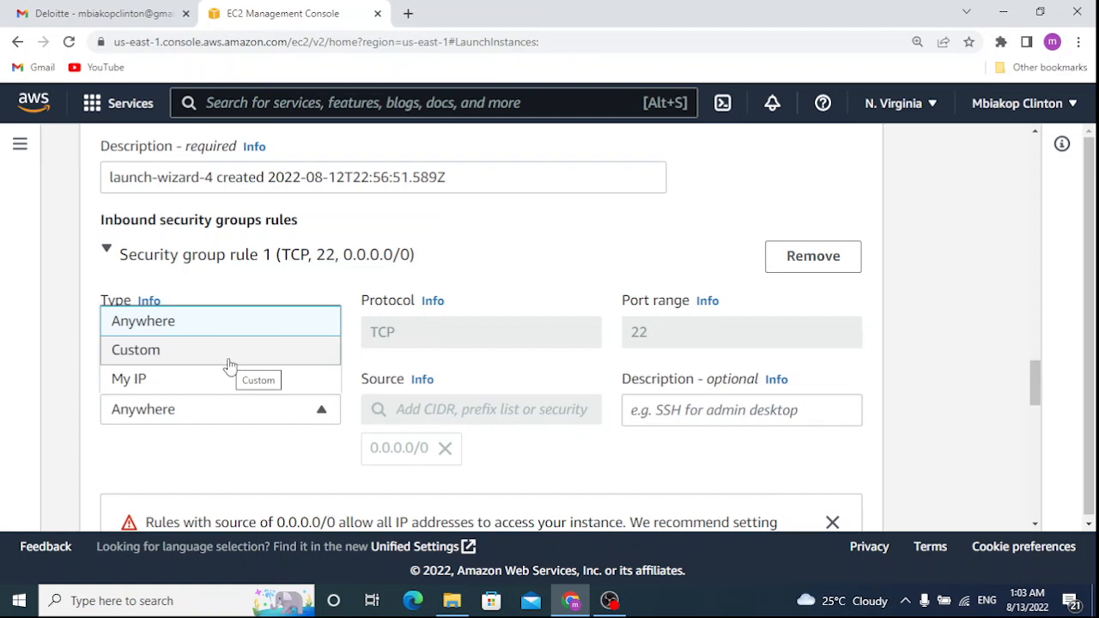
{"action": "left_click", "coordinate": [207, 410]}
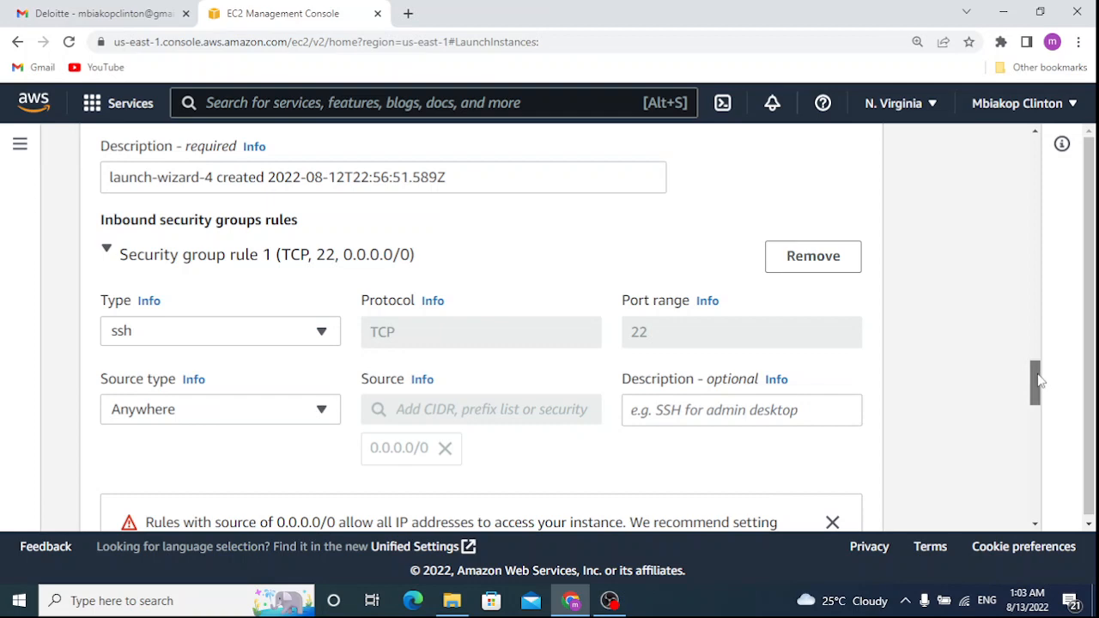
Step: Look over the storage configuration and expand the advanced details to examine them down to the user data field
{"action": "left_click_drag", "start_coordinate": [1036, 378], "coordinate": [1039, 439]}
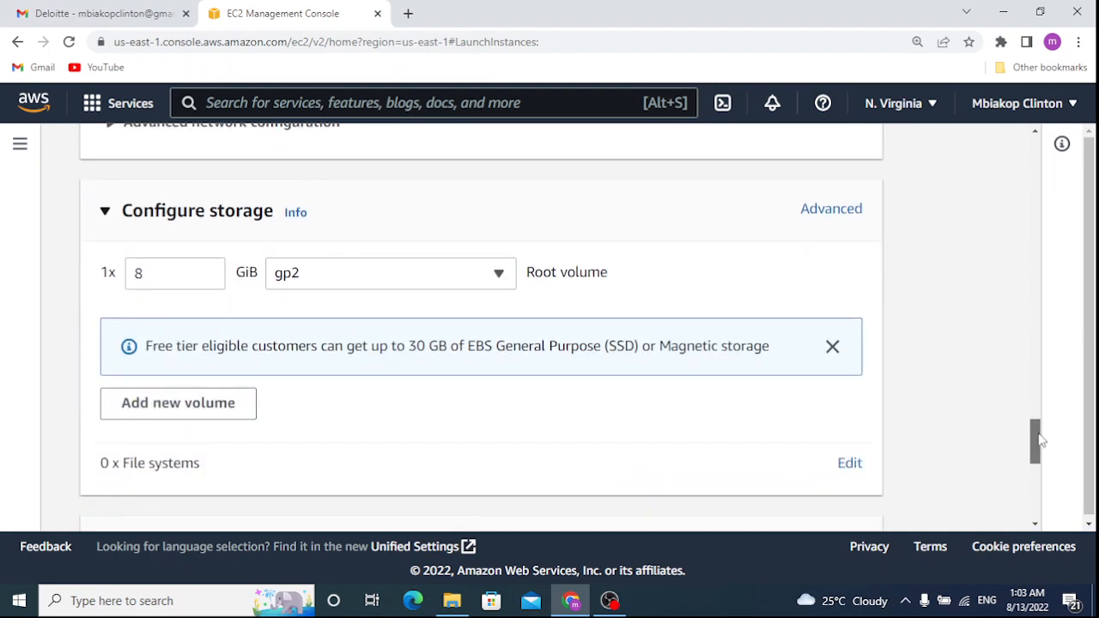
{"action": "left_click_drag", "start_coordinate": [1038, 439], "coordinate": [1041, 480]}
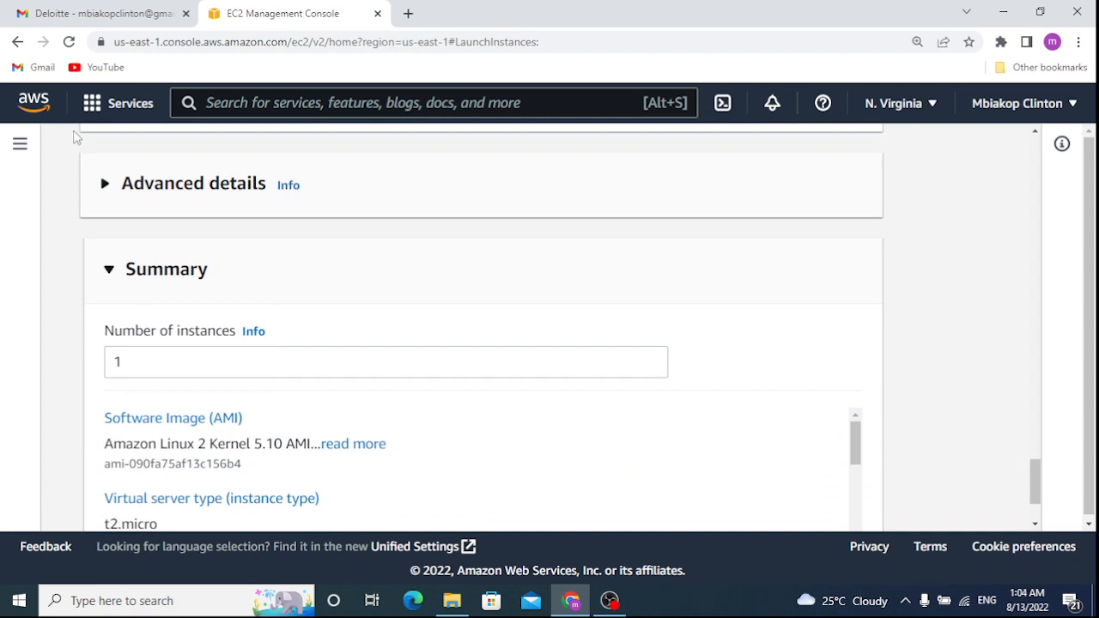
{"action": "left_click", "coordinate": [104, 184]}
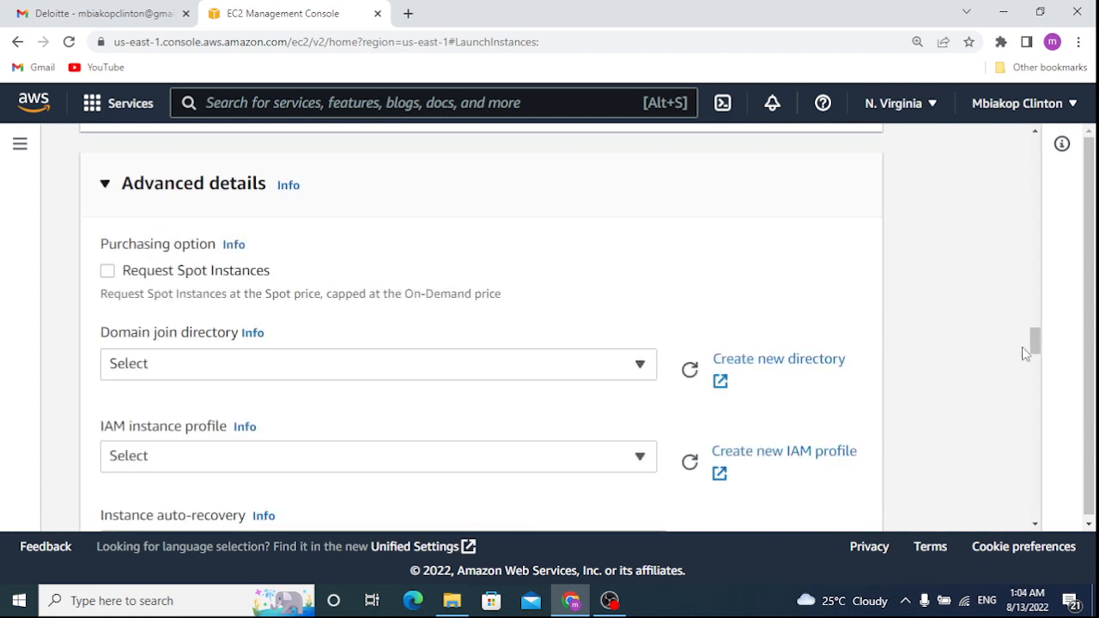
{"action": "left_click_drag", "start_coordinate": [1035, 350], "coordinate": [1036, 439]}
{"action": "left_click_drag", "start_coordinate": [1035, 455], "coordinate": [1035, 482]}
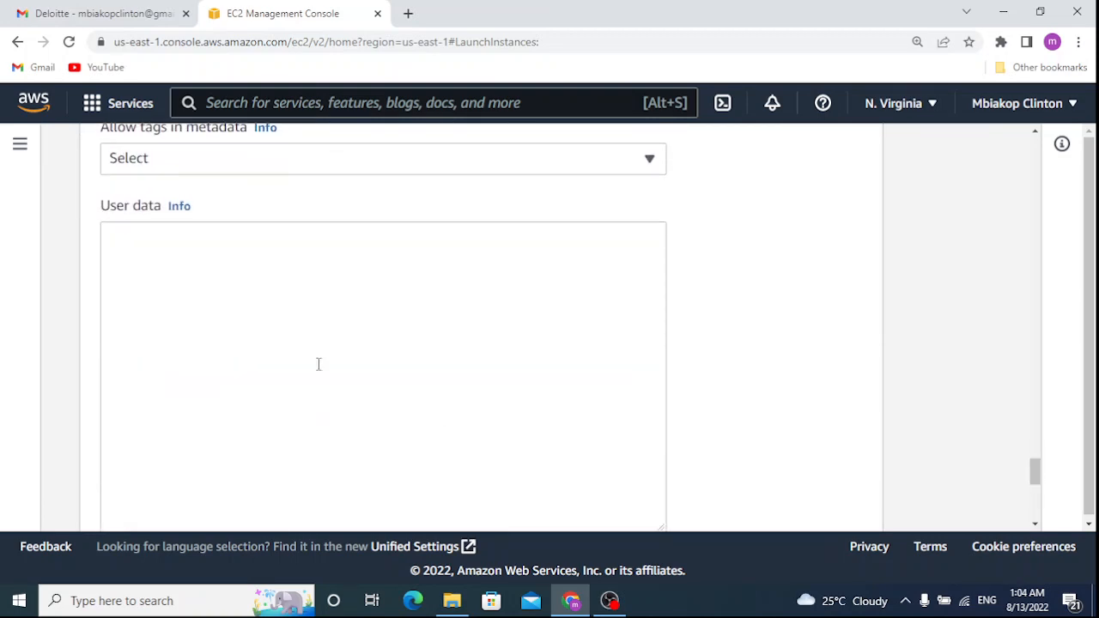
{"action": "left_click", "coordinate": [281, 318]}
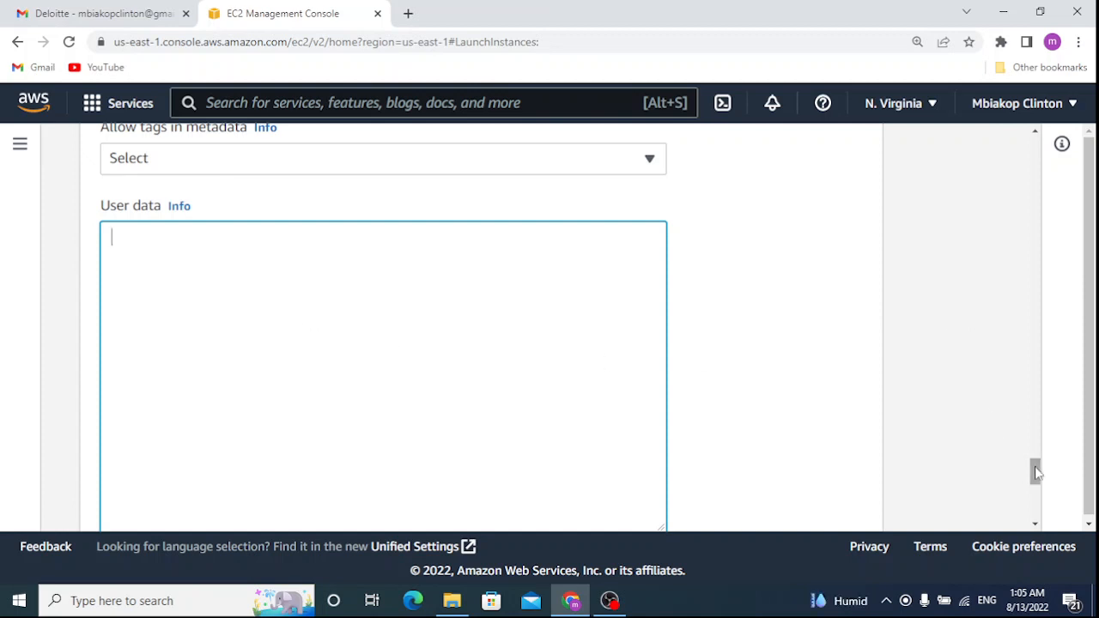
Step: Review the launch summary and launch the instance
{"action": "left_click_drag", "start_coordinate": [1033, 470], "coordinate": [1037, 506]}
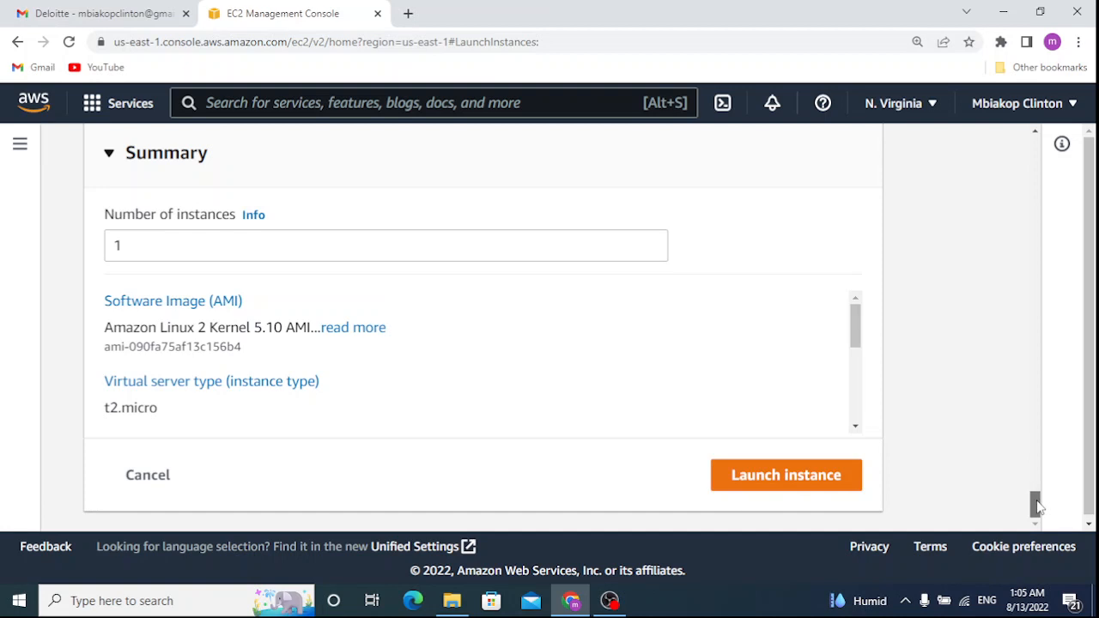
{"action": "left_click_drag", "start_coordinate": [854, 321], "coordinate": [859, 384]}
{"action": "scroll", "coordinate": [859, 384], "scroll_direction": "down", "scroll_amount": 2}
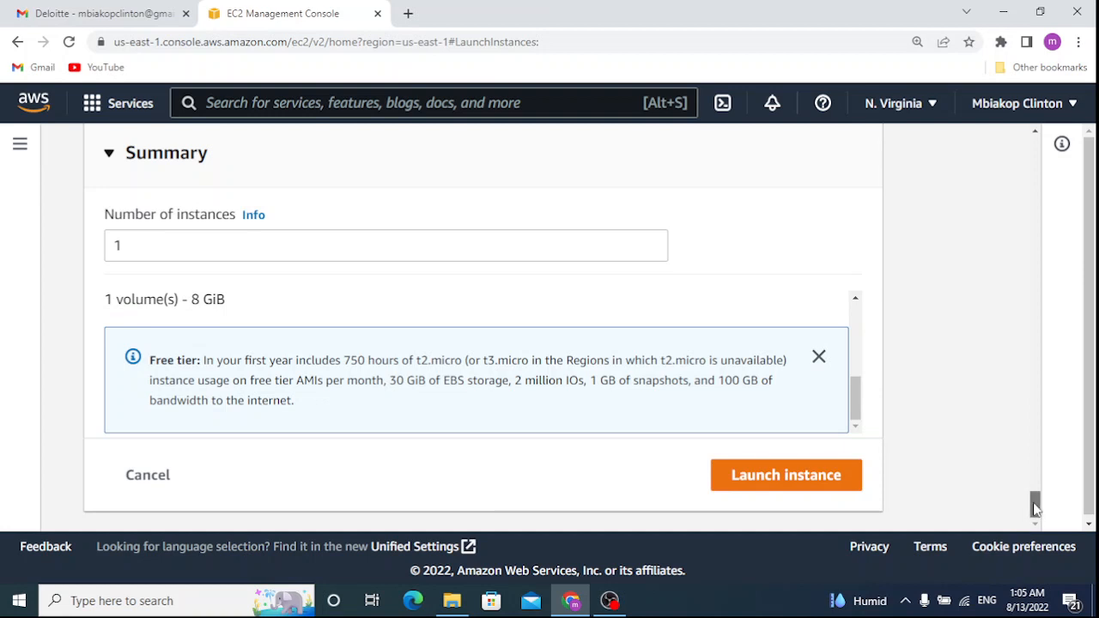
{"action": "left_click", "coordinate": [792, 482]}
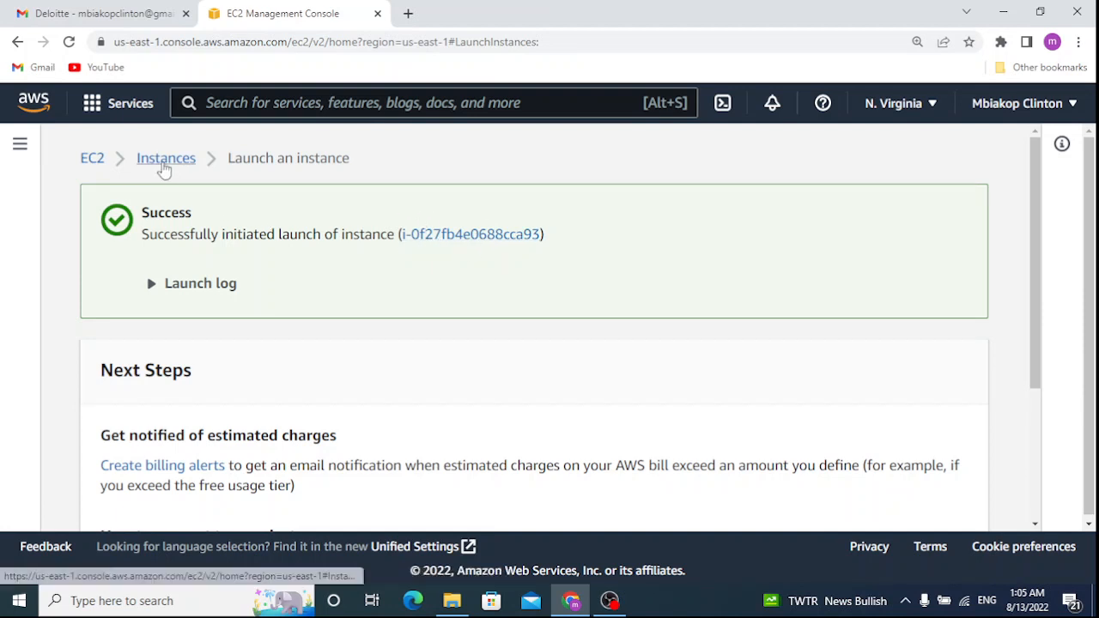
Step: Go to the instances list, refresh it to check on myEc2 and collapse the side navigation
{"action": "left_click", "coordinate": [164, 161]}
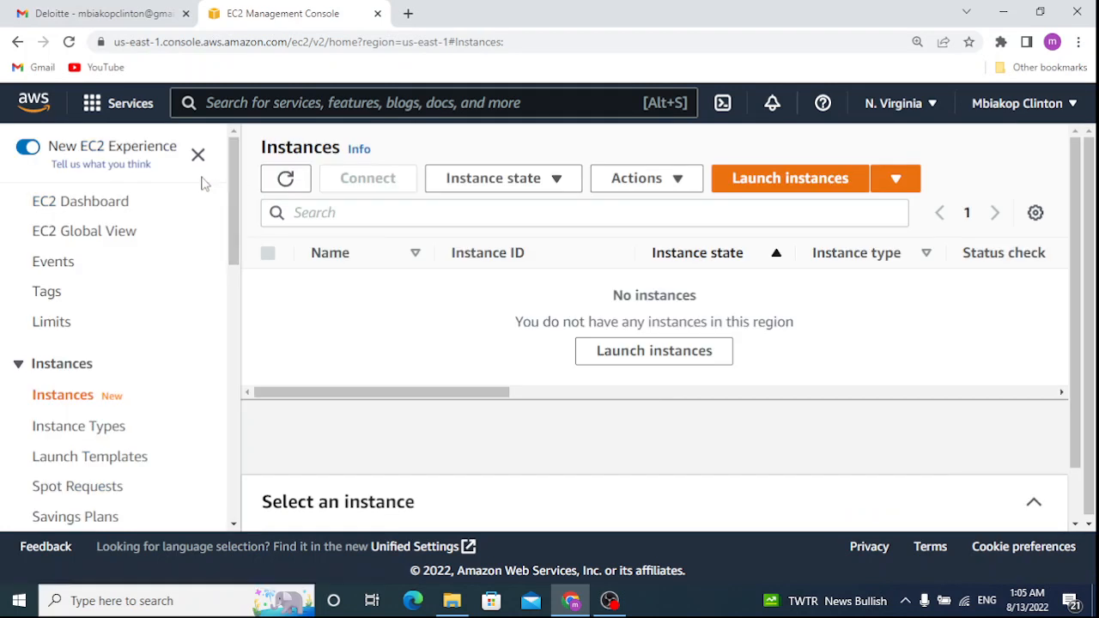
{"action": "left_click", "coordinate": [292, 181]}
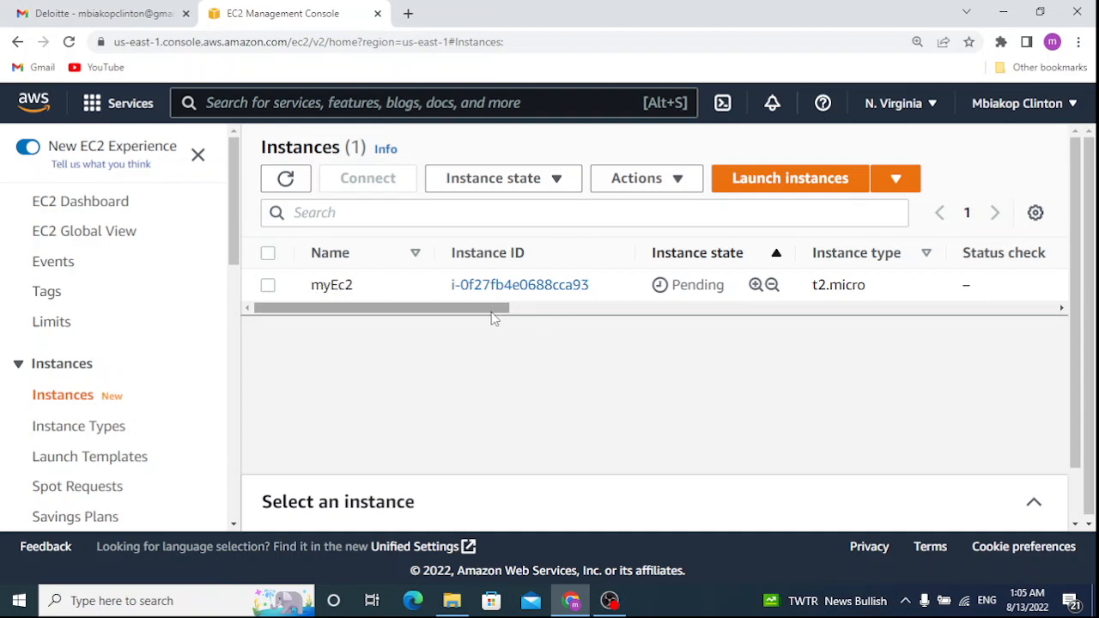
{"action": "left_click", "coordinate": [300, 187]}
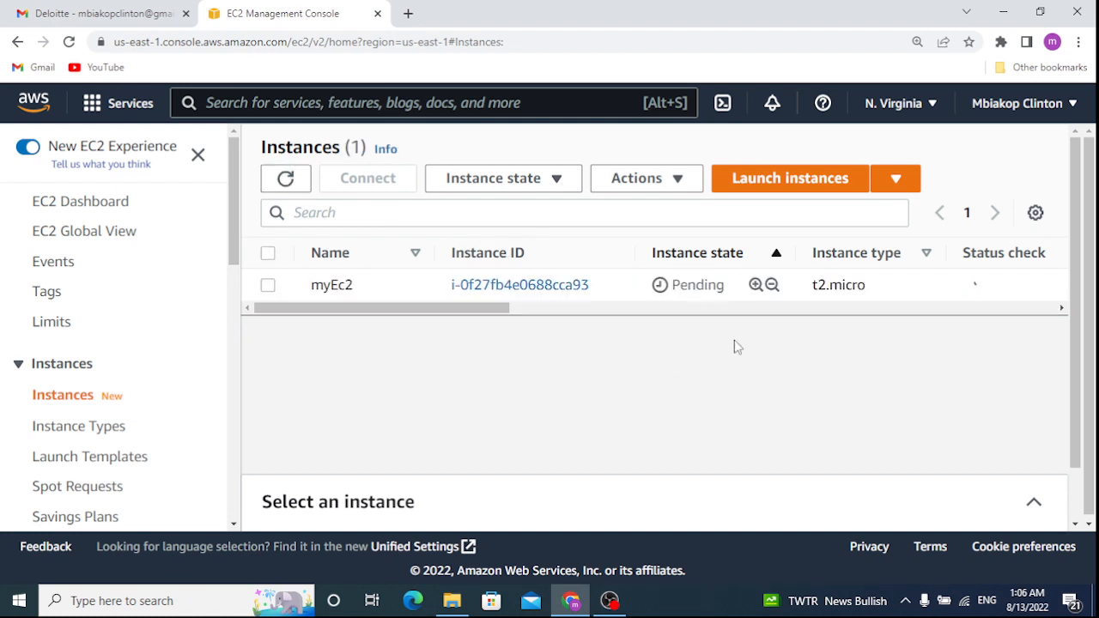
{"action": "left_click", "coordinate": [198, 155]}
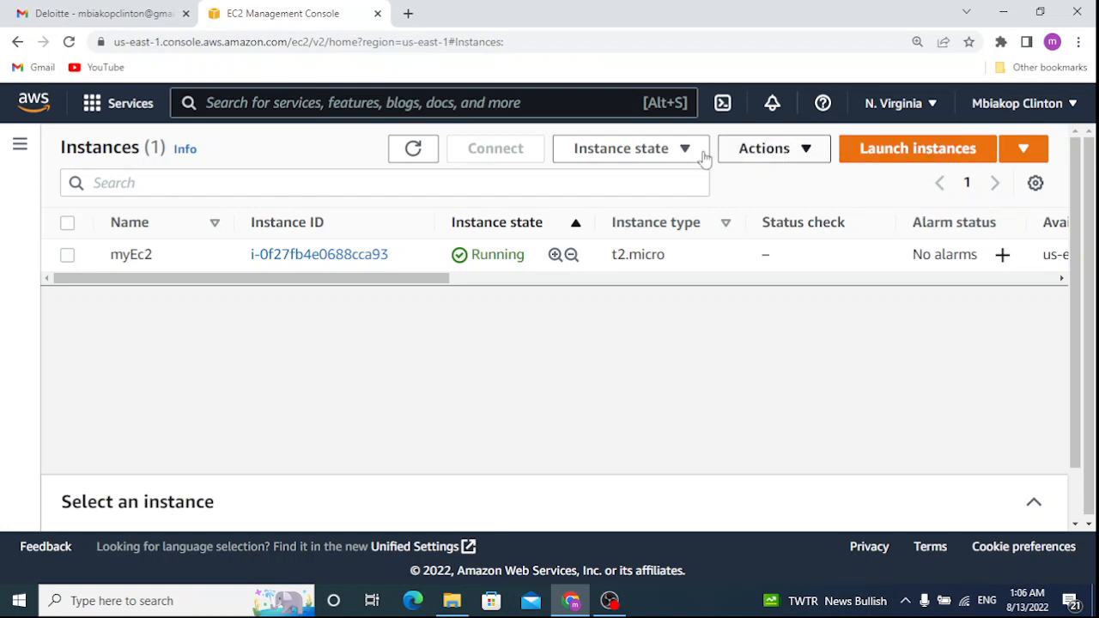
Step: Select the myEc2 instance and look through its available state changes and other instance actions
{"action": "left_click", "coordinate": [68, 259]}
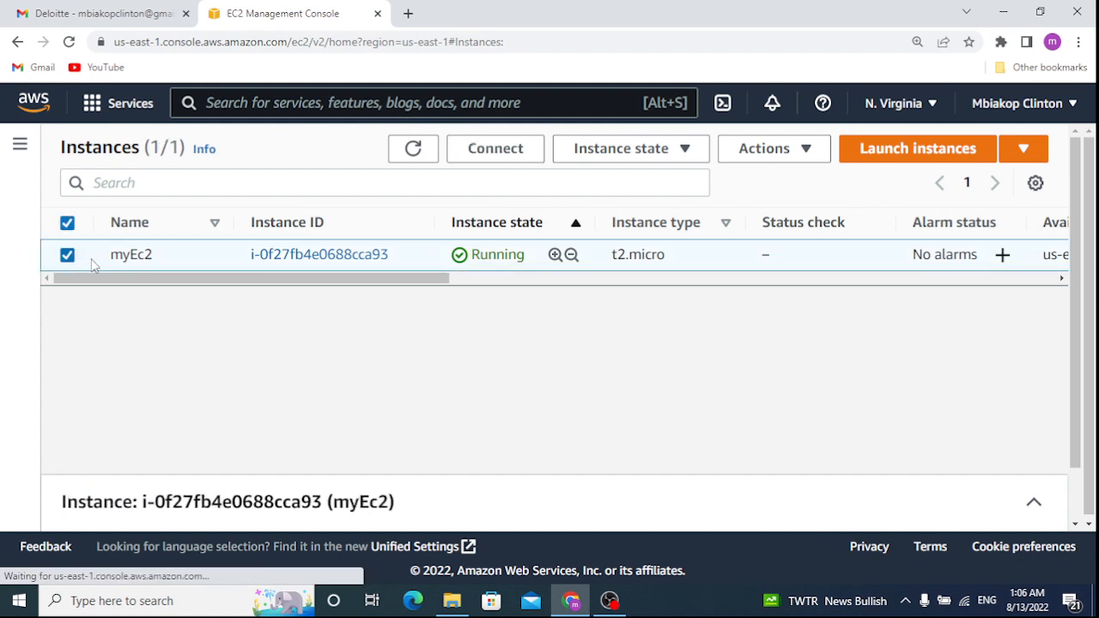
{"action": "left_click", "coordinate": [687, 157]}
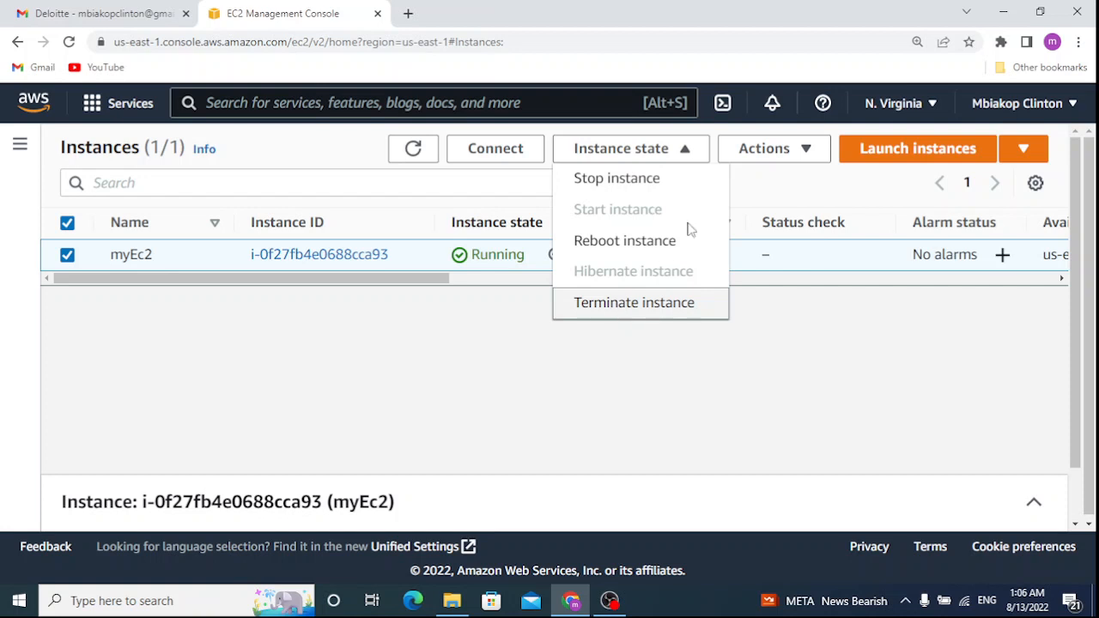
{"action": "left_click", "coordinate": [793, 162]}
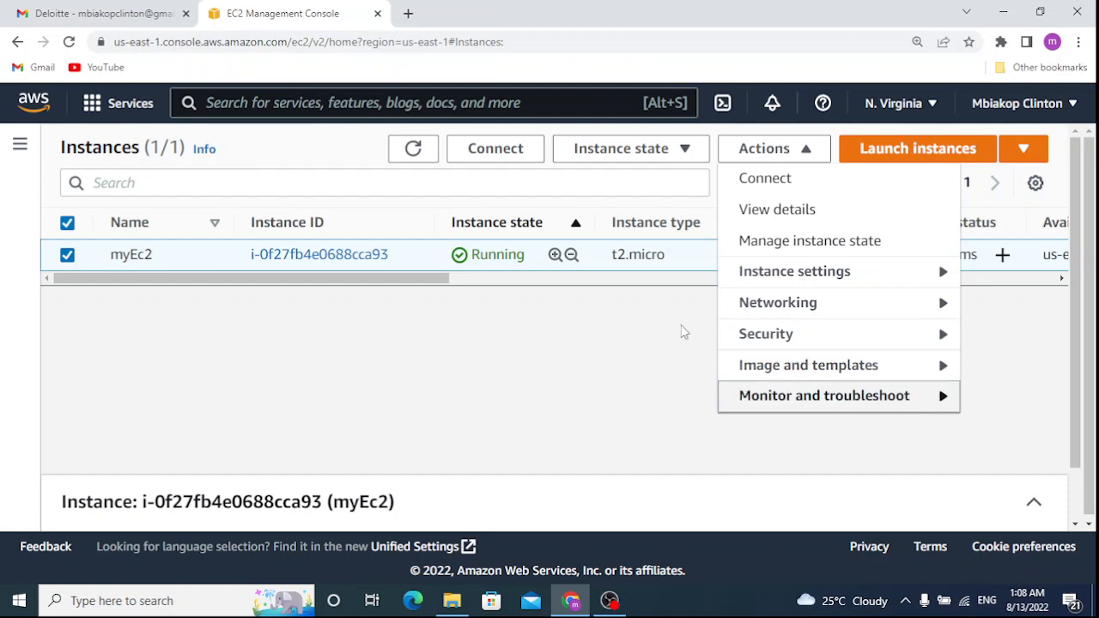
Step: Close the actions list, expand the details pane of the myEc2 instance and try to make the pane taller
{"action": "left_click", "coordinate": [669, 363]}
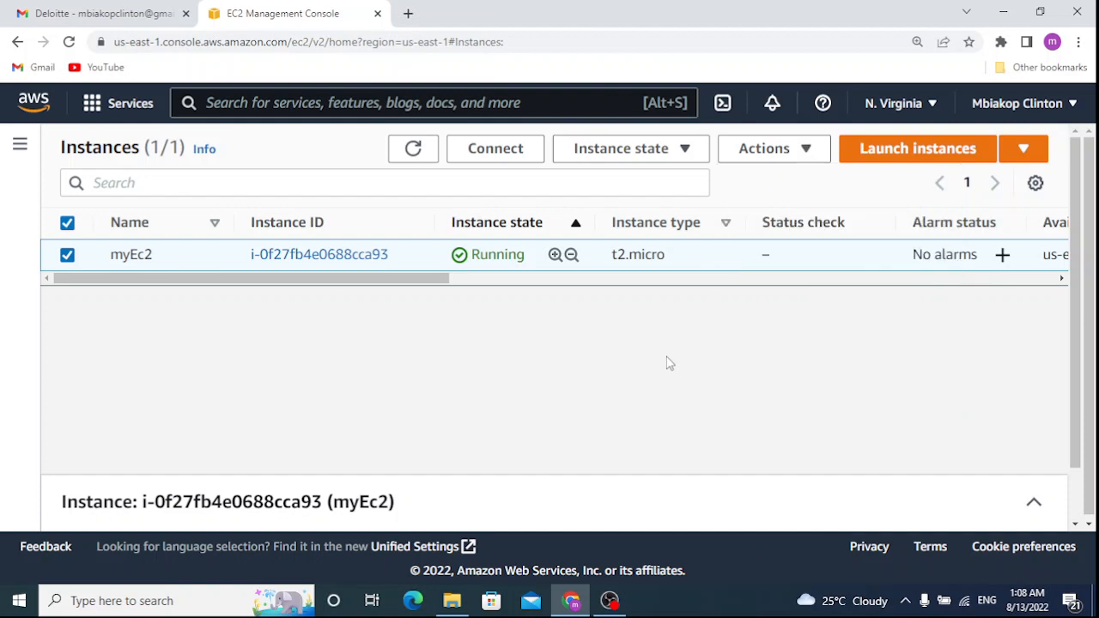
{"action": "left_click_drag", "start_coordinate": [1074, 376], "coordinate": [1081, 326]}
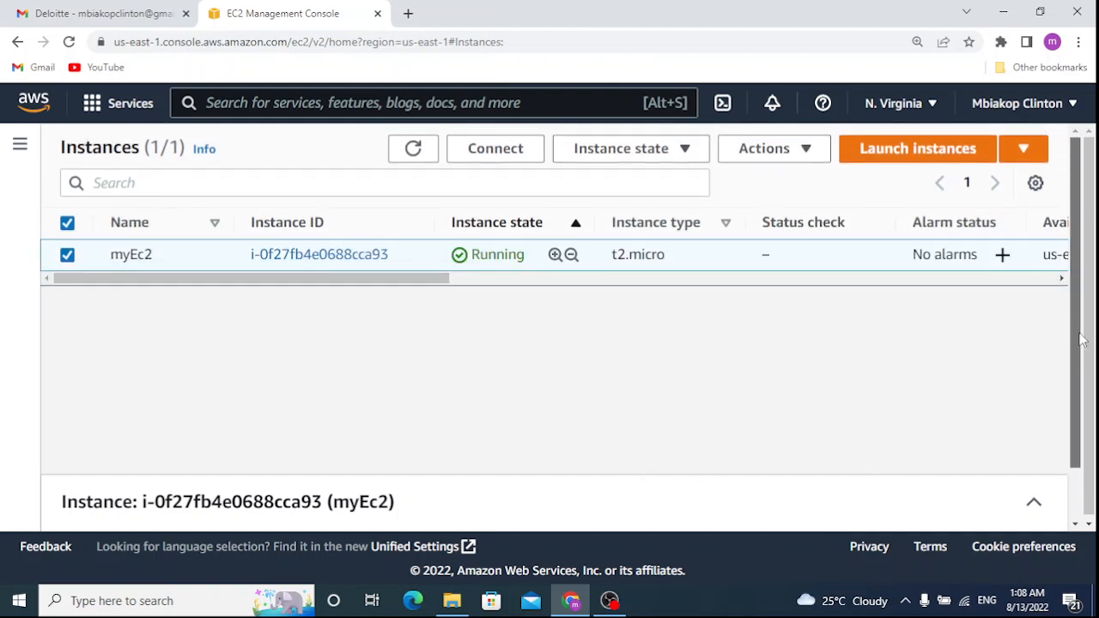
{"action": "left_click", "coordinate": [1033, 505]}
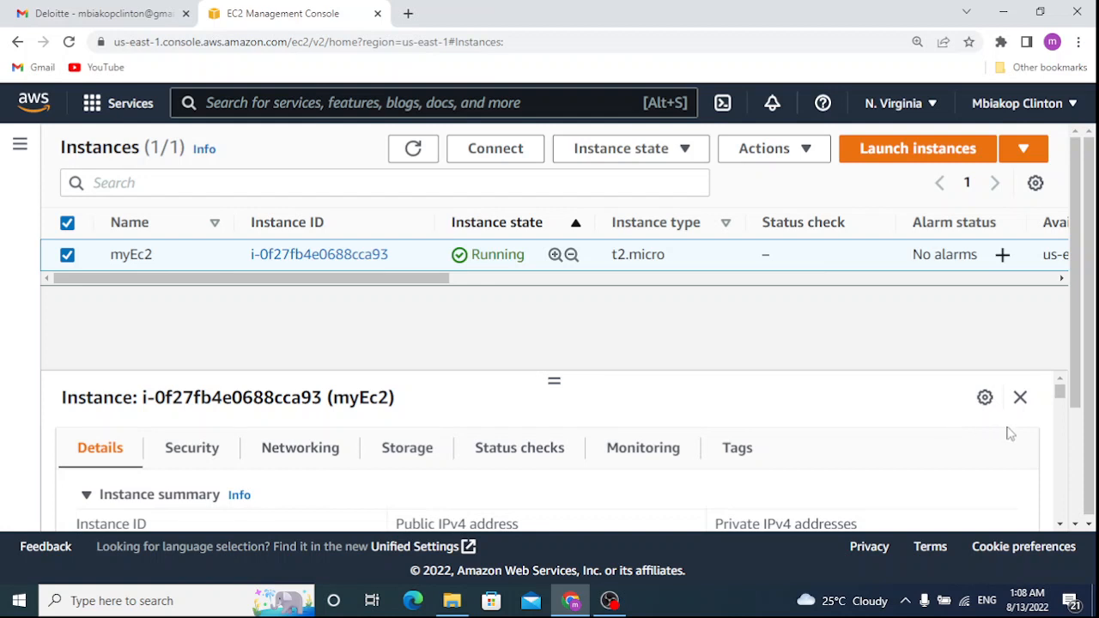
{"action": "left_click_drag", "start_coordinate": [1058, 397], "coordinate": [1059, 395]}
{"action": "left_click_drag", "start_coordinate": [556, 380], "coordinate": [555, 293]}
{"action": "key", "text": "ctrl+minus"}
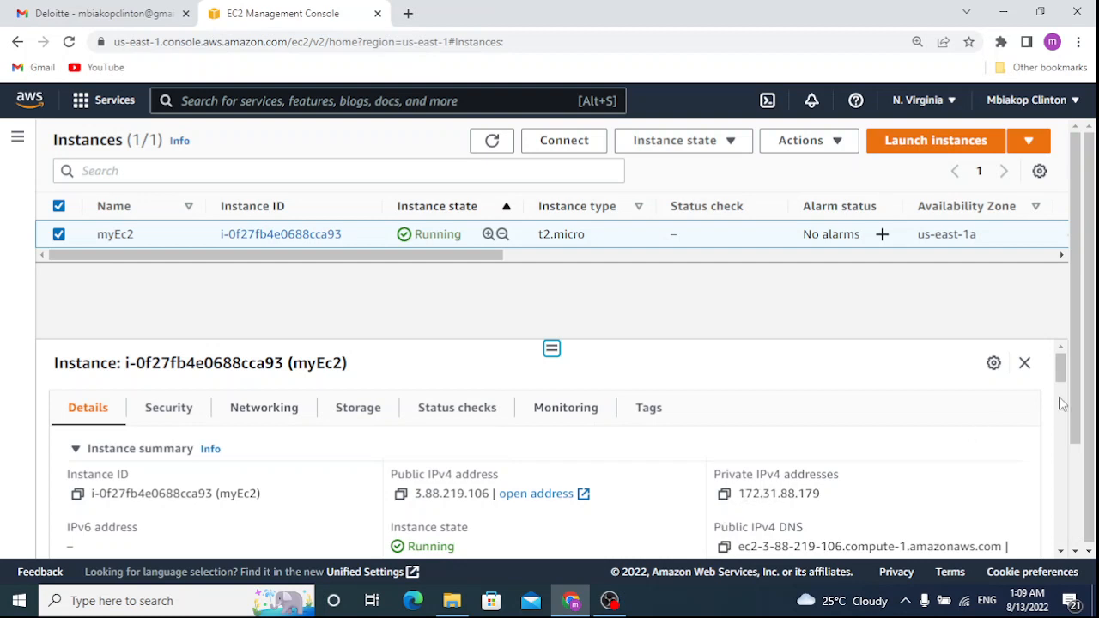
Step: Read through the instance summary and instance details of myEc2 down to its key pair name
{"action": "left_click_drag", "start_coordinate": [1061, 378], "coordinate": [1061, 396]}
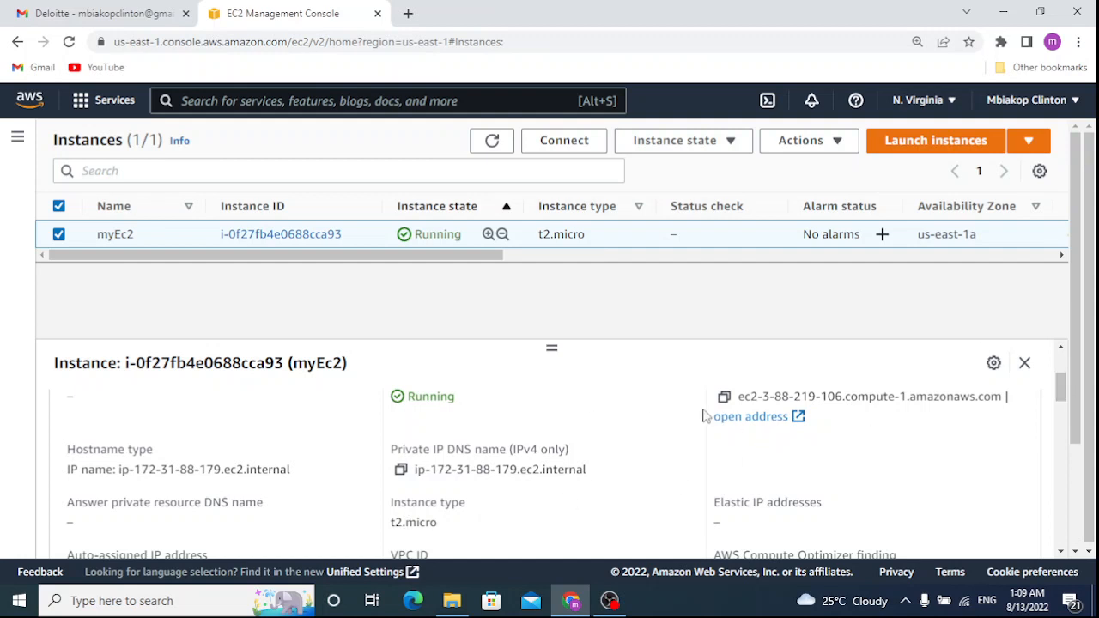
{"action": "key", "text": "ctrl+plus"}
{"action": "key", "text": "ctrl+plus"}
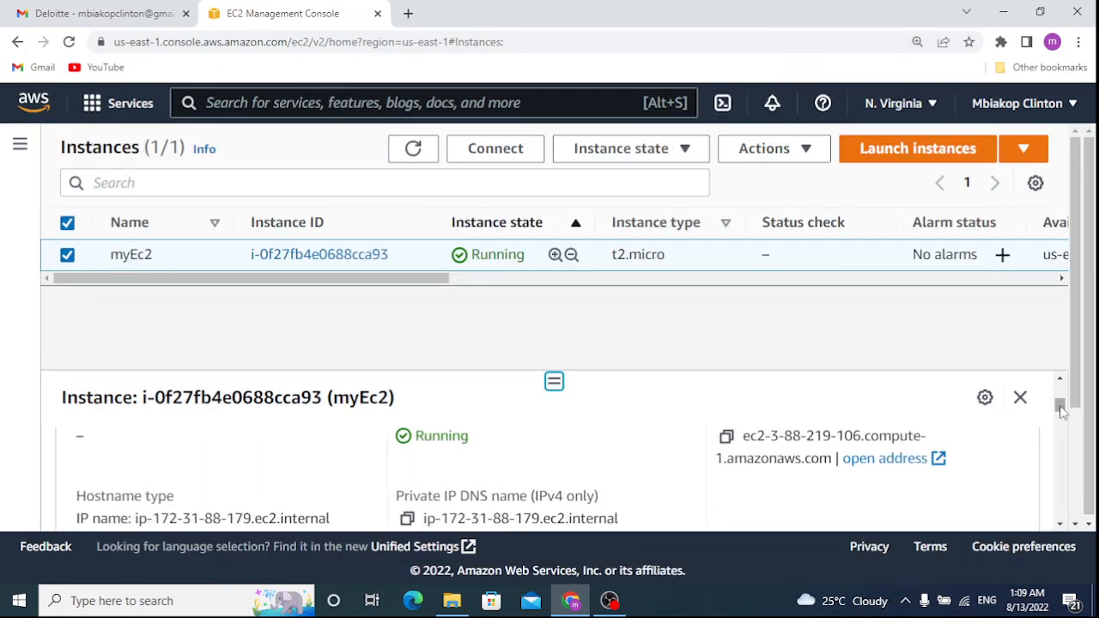
{"action": "left_click_drag", "start_coordinate": [1060, 412], "coordinate": [1069, 440]}
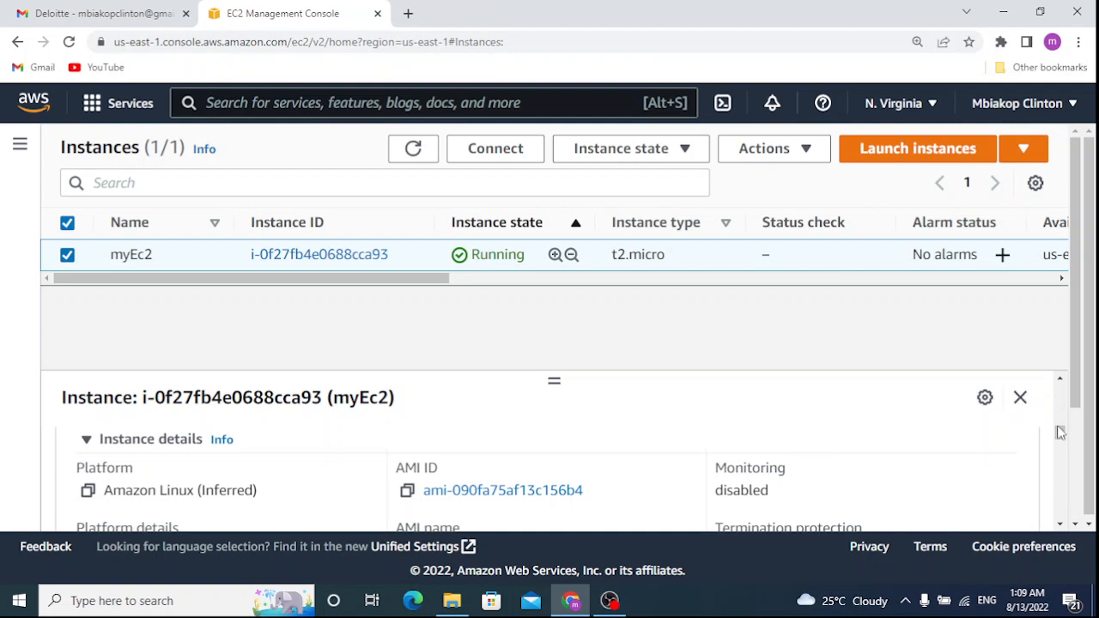
{"action": "left_click_drag", "start_coordinate": [1061, 438], "coordinate": [1063, 453]}
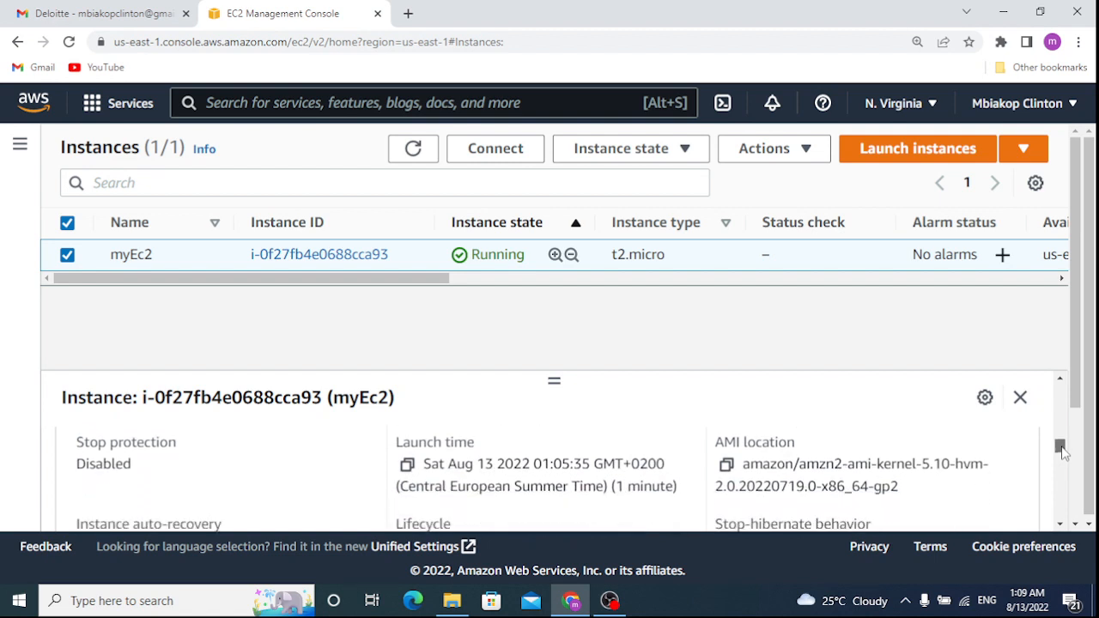
{"action": "left_click_drag", "start_coordinate": [1062, 453], "coordinate": [1064, 460]}
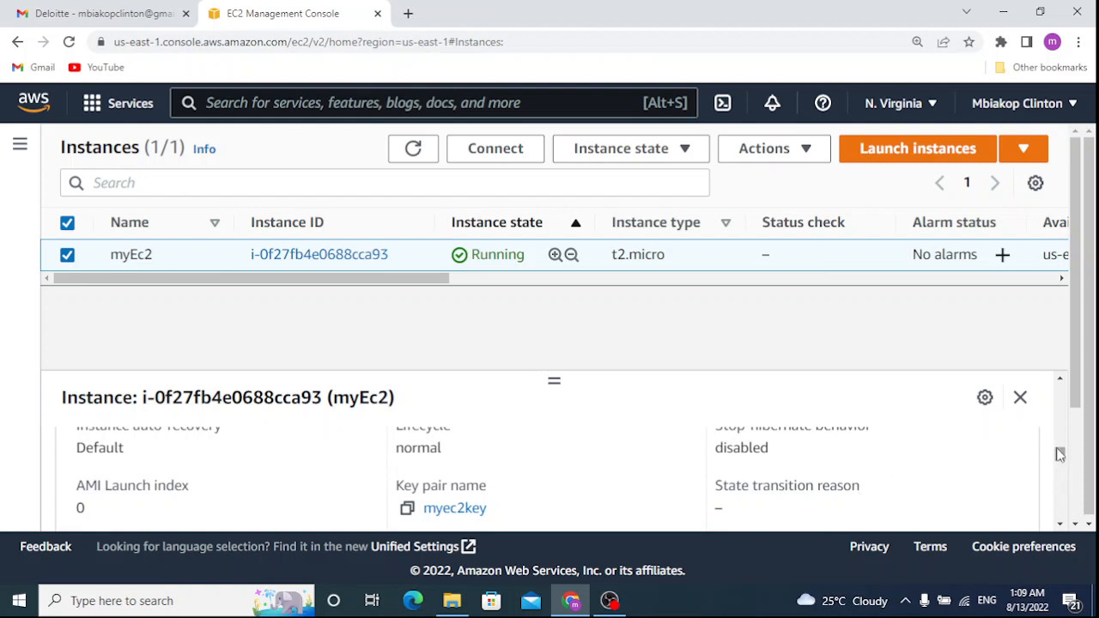
{"action": "left_click_drag", "start_coordinate": [1059, 452], "coordinate": [1077, 388]}
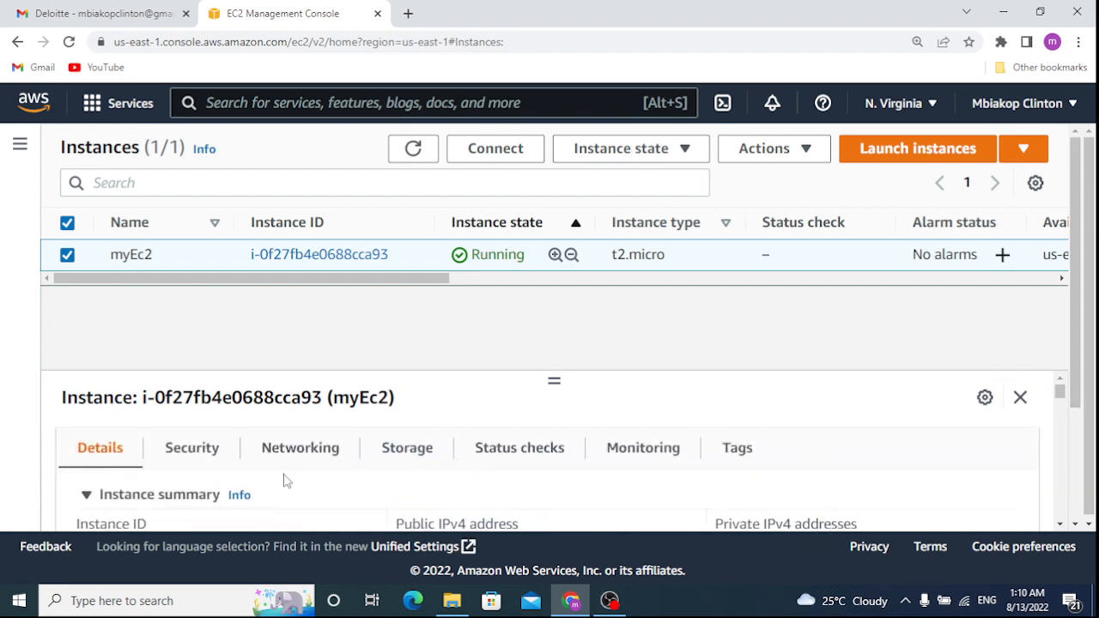
Step: Examine the security details of myEc2, including the inbound and outbound rules of its security group
{"action": "left_click", "coordinate": [195, 448]}
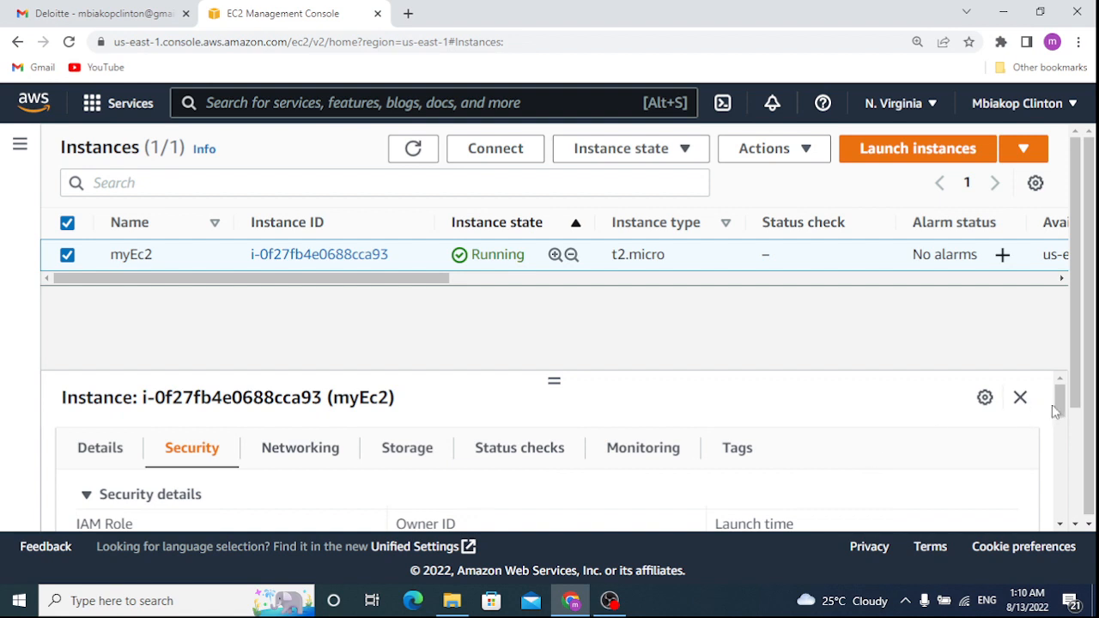
{"action": "left_click_drag", "start_coordinate": [1063, 407], "coordinate": [1072, 468]}
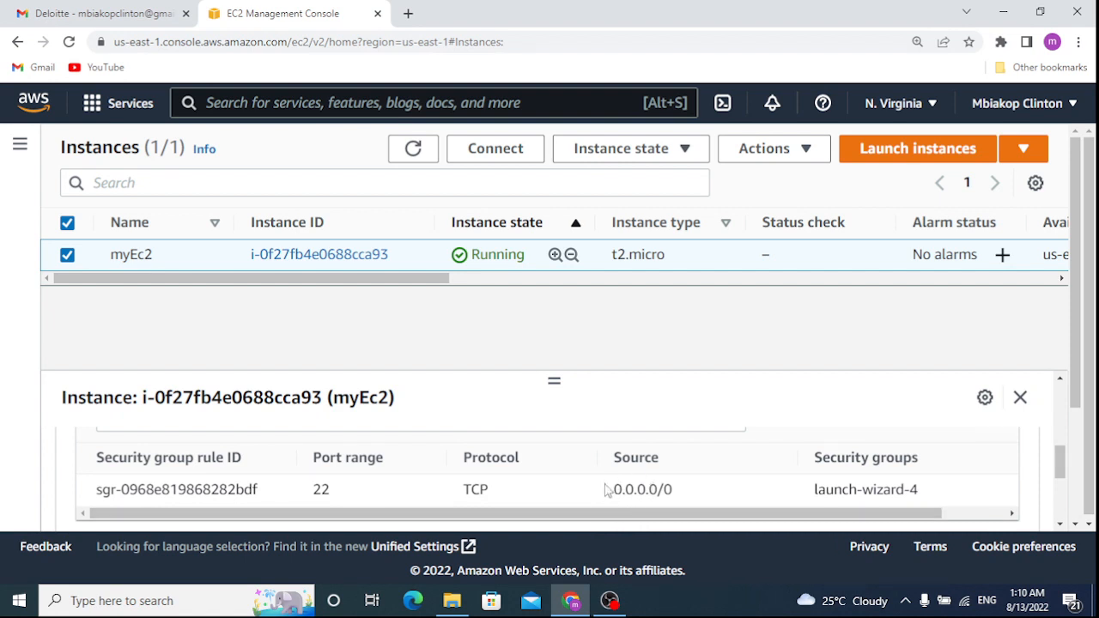
{"action": "left_click_drag", "start_coordinate": [606, 489], "coordinate": [952, 455]}
{"action": "left_click", "coordinate": [1011, 465]}
{"action": "left_click_drag", "start_coordinate": [1062, 468], "coordinate": [1068, 505]}
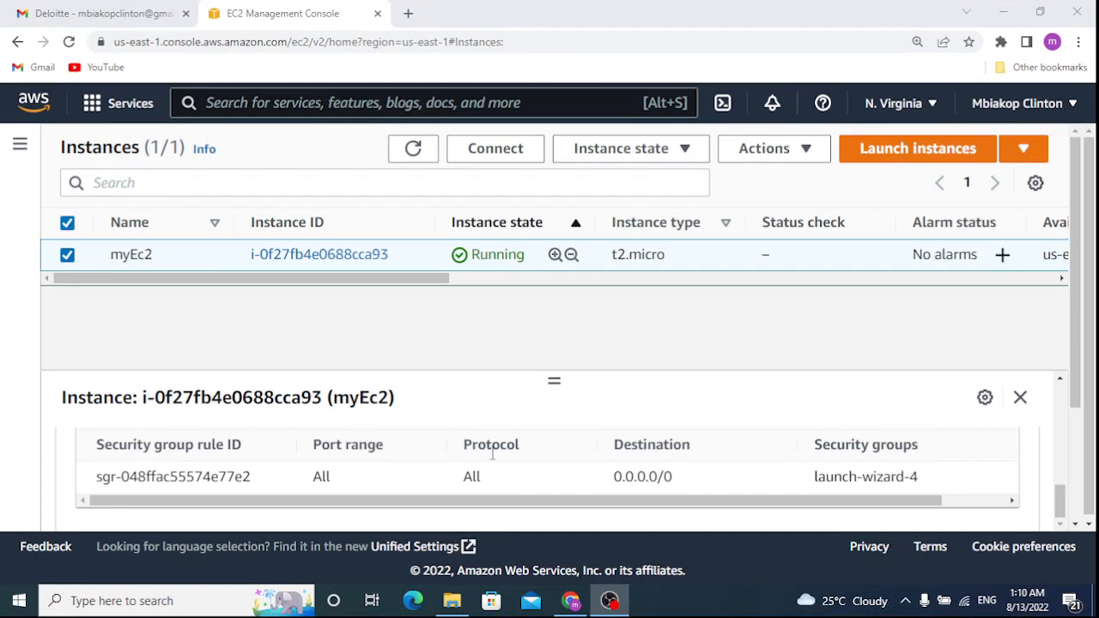
{"action": "left_click", "coordinate": [1064, 505]}
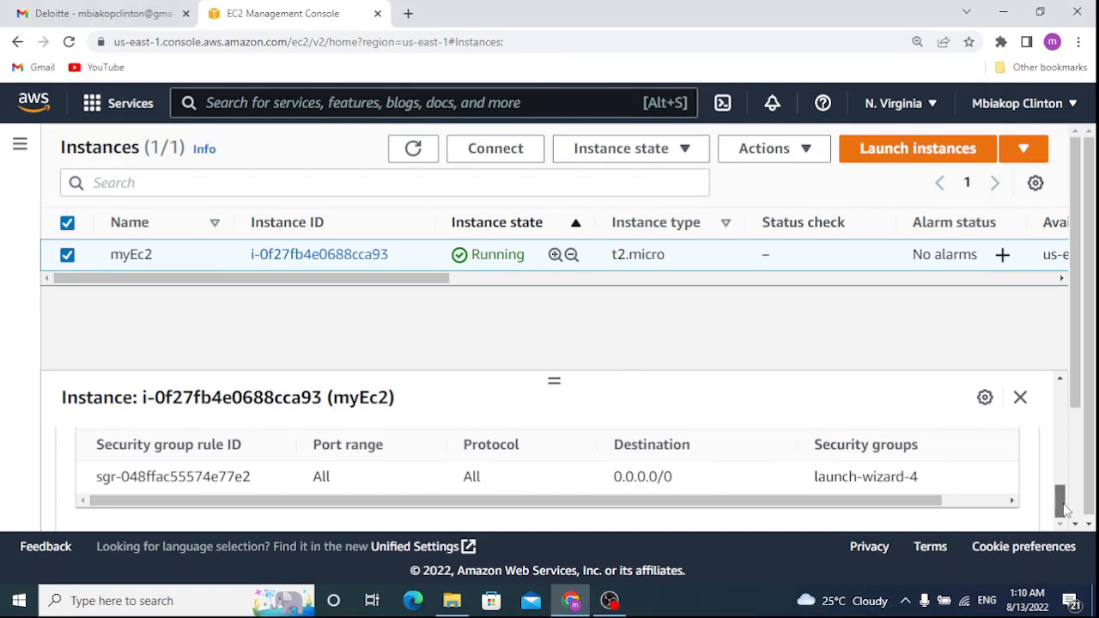
{"action": "scroll", "coordinate": [1083, 403], "scroll_direction": "down", "scroll_amount": 1}
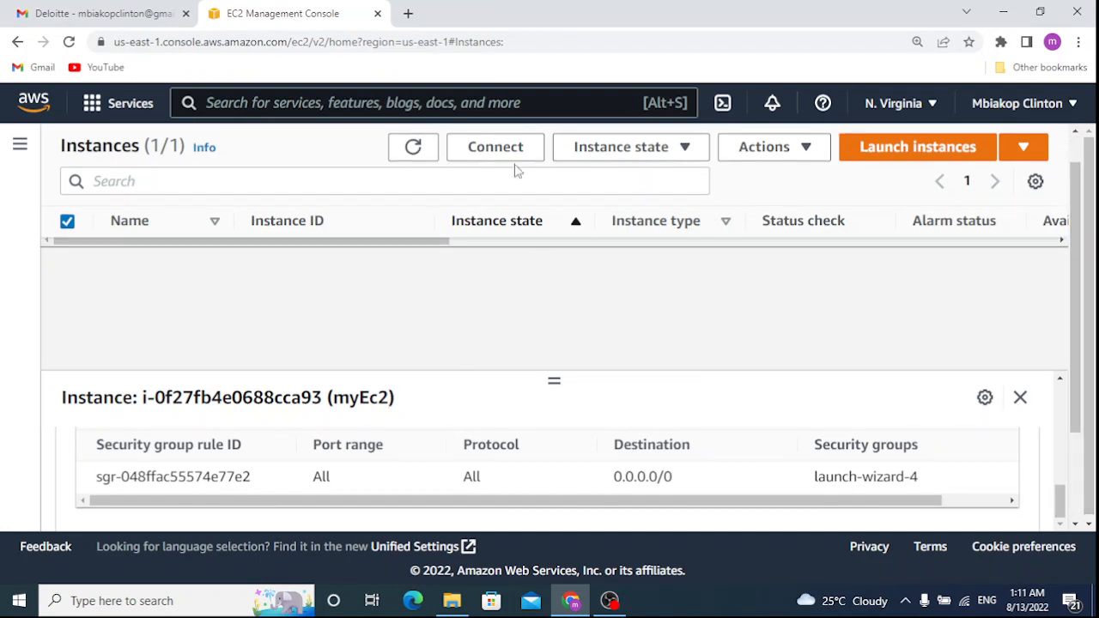
{"action": "left_click", "coordinate": [644, 229]}
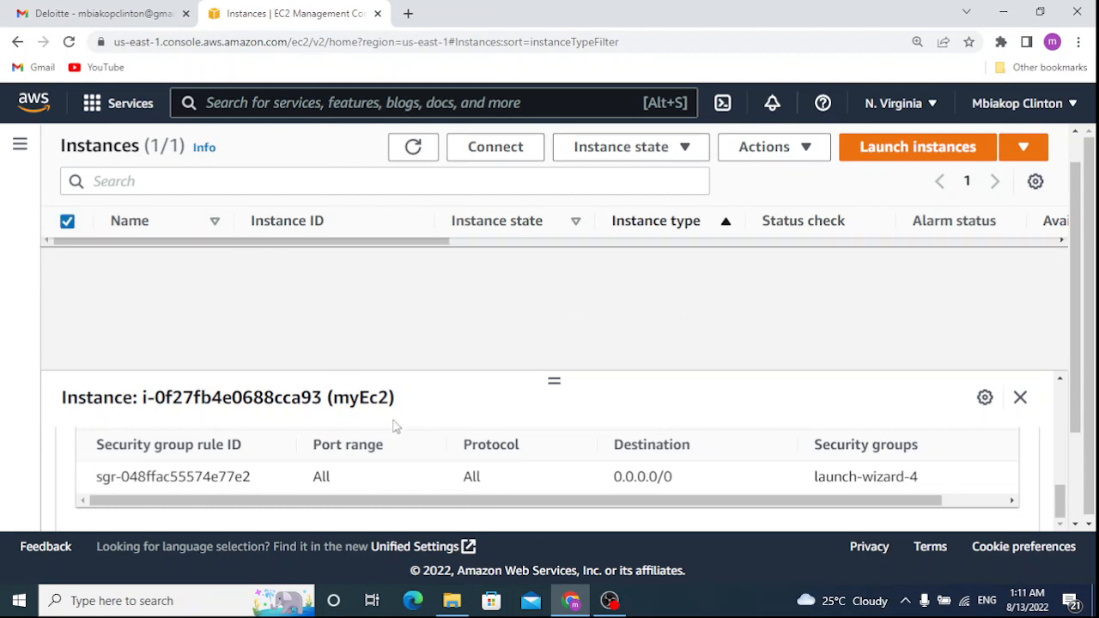
{"action": "scroll", "coordinate": [1062, 426], "scroll_direction": "up", "scroll_amount": 6}
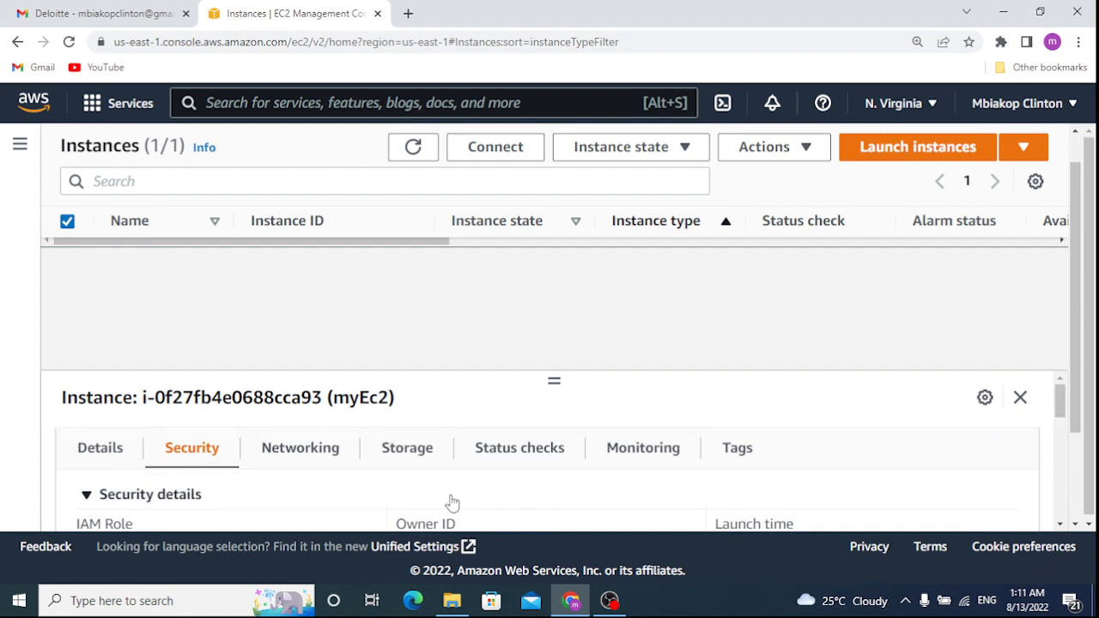
Step: Show the networking details of myEc2, dismiss the Reachability Analyzer notice and try to resize the details pane
{"action": "left_click", "coordinate": [309, 456]}
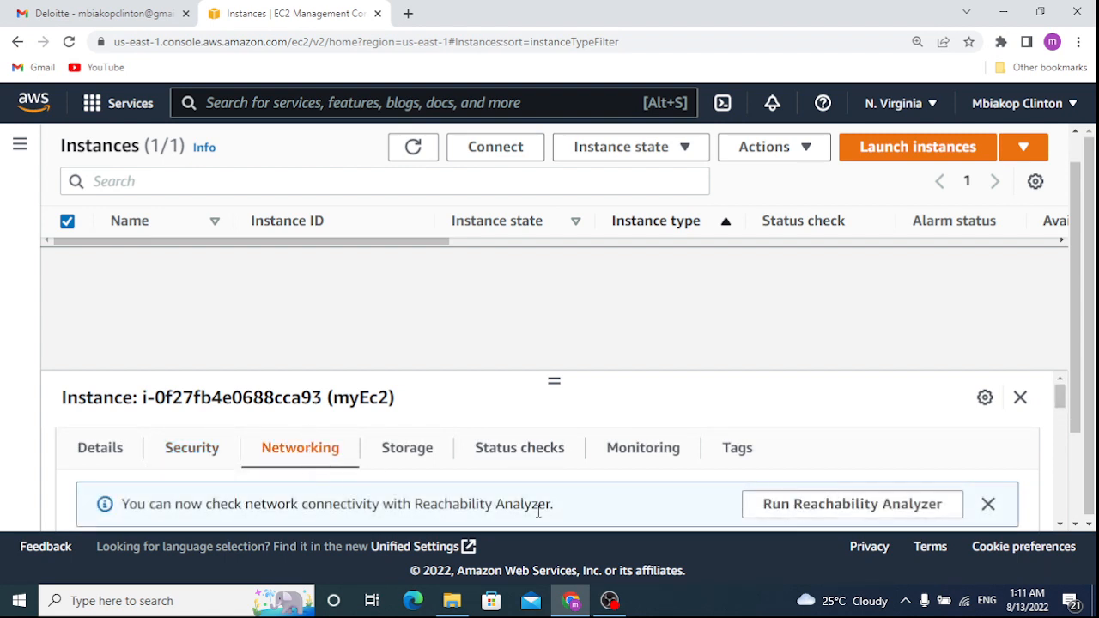
{"action": "left_click", "coordinate": [988, 504]}
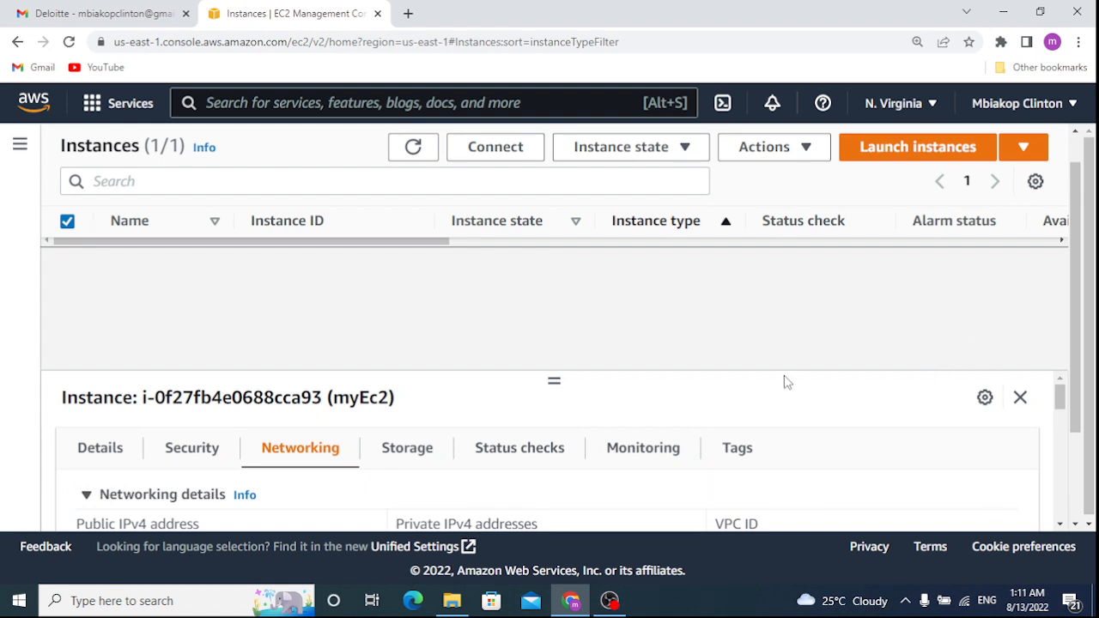
{"action": "right_click", "coordinate": [554, 380]}
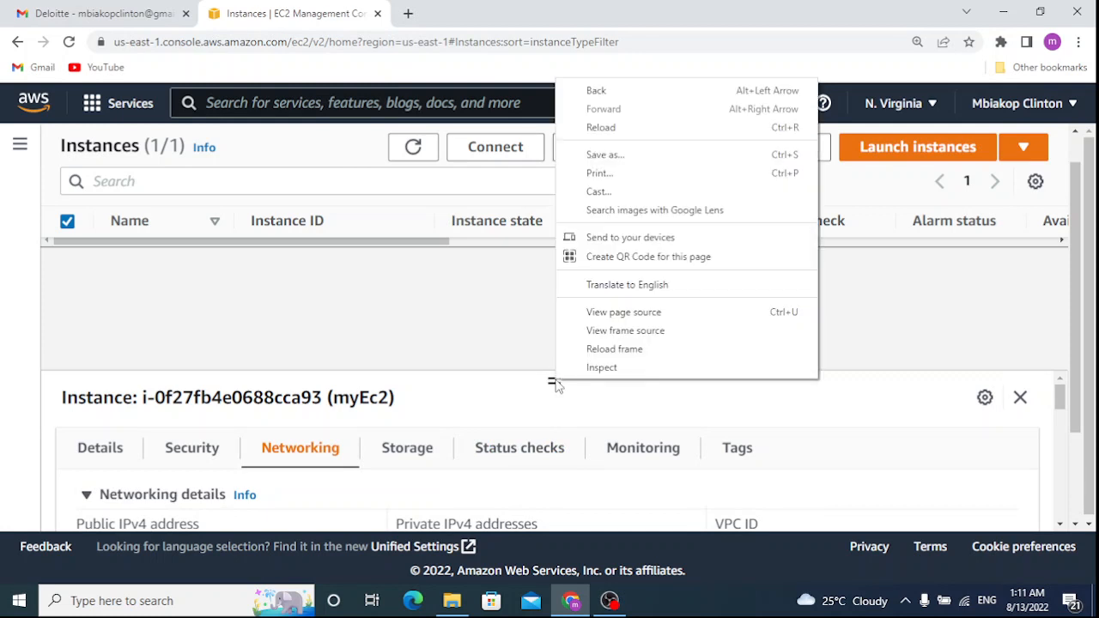
{"action": "left_click", "coordinate": [555, 382]}
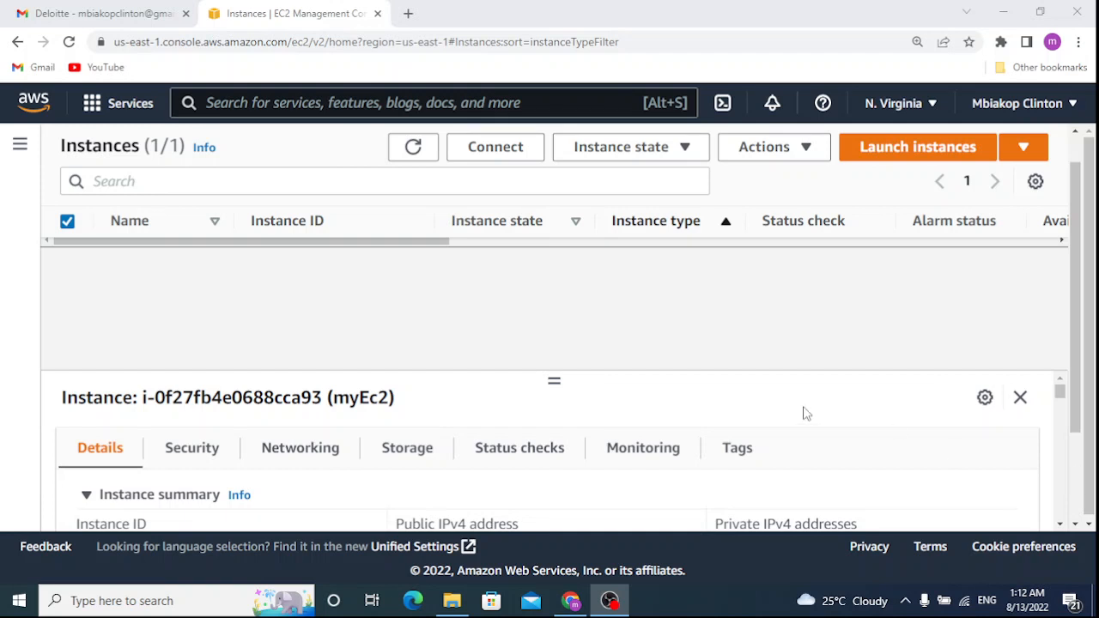
Step: Set the details pane position preference to Side and widen the pane to about half the window
{"action": "left_click", "coordinate": [984, 400]}
{"action": "left_click", "coordinate": [984, 400]}
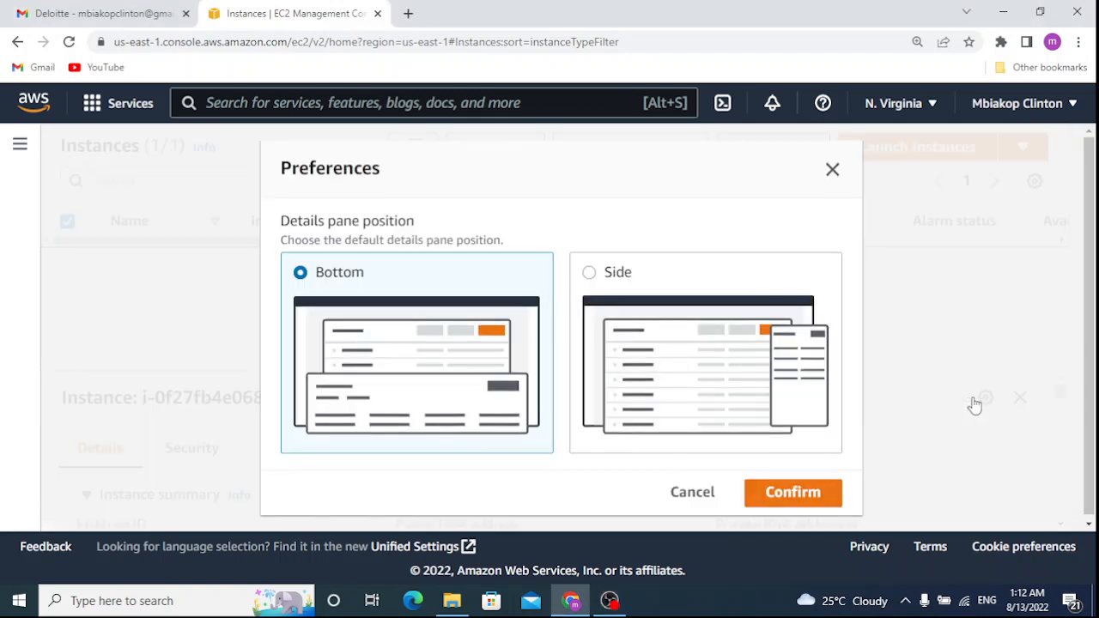
{"action": "left_click", "coordinate": [721, 341]}
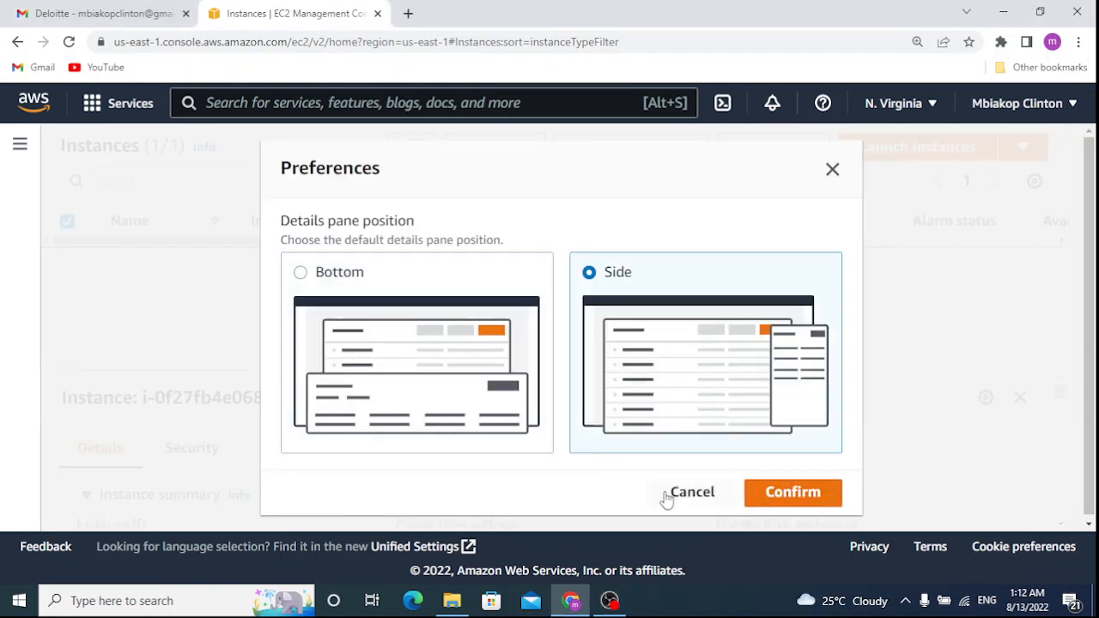
{"action": "left_click", "coordinate": [768, 497]}
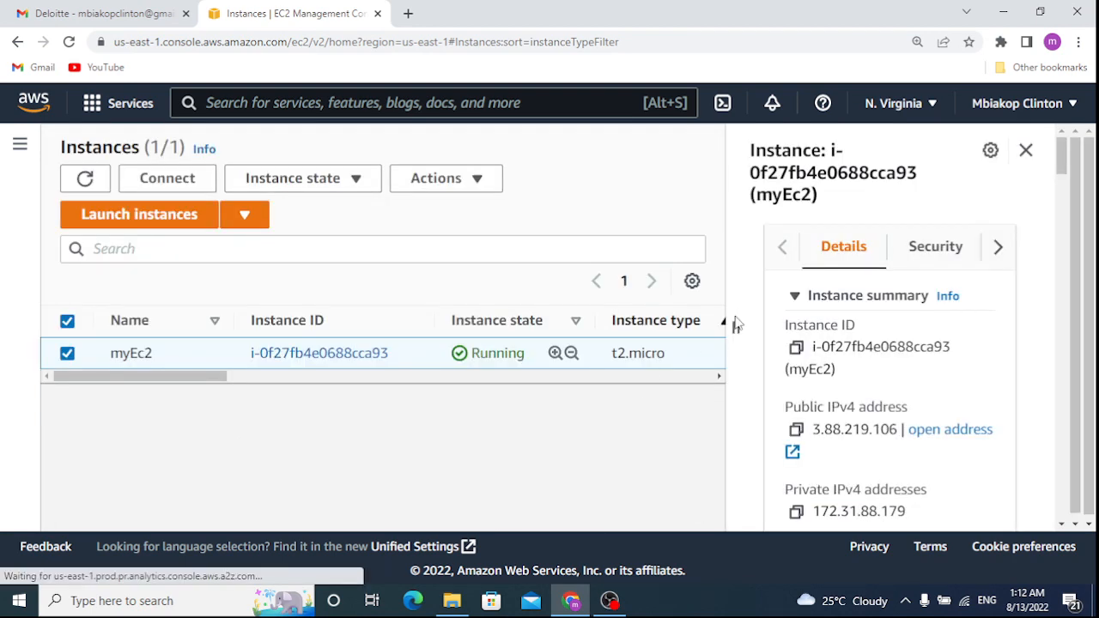
{"action": "left_click_drag", "start_coordinate": [621, 327], "coordinate": [412, 324]}
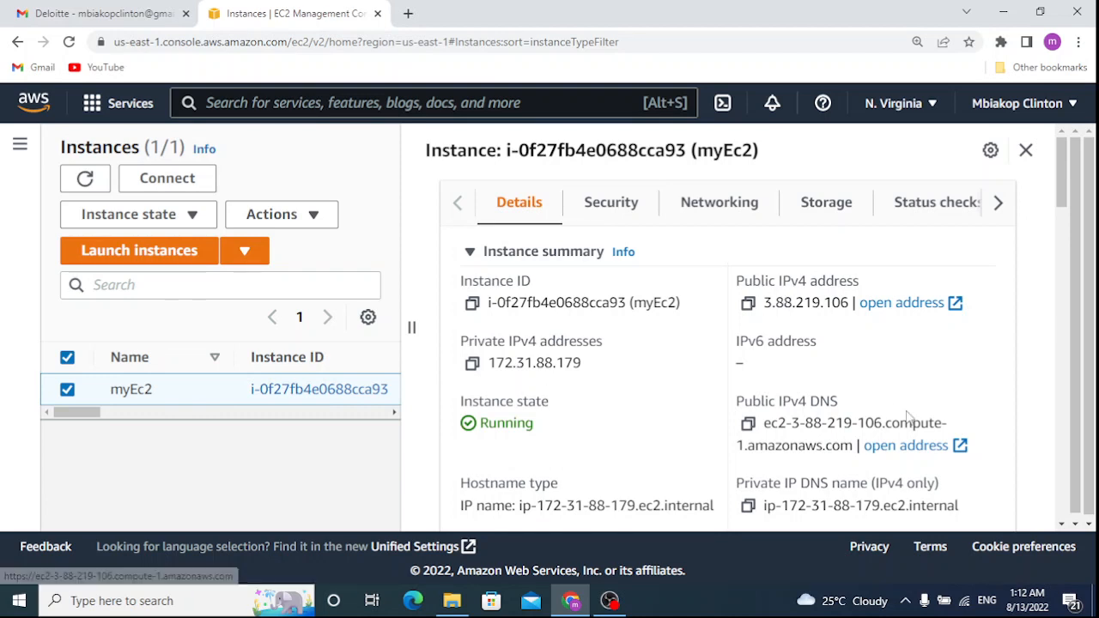
Step: Look through the security, networking and storage information of myEc2, and close the details pane
{"action": "left_click", "coordinate": [613, 206]}
{"action": "left_click", "coordinate": [714, 206]}
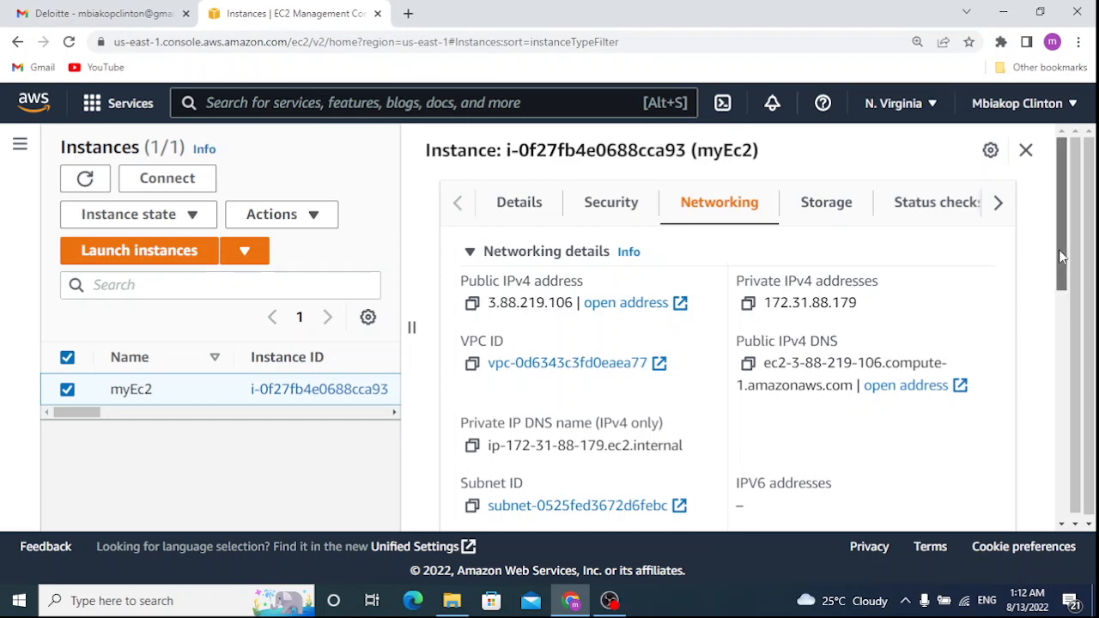
{"action": "mouse_move", "coordinate": [1061, 256]}
{"action": "left_mouse_down"}
{"action": "mouse_move", "coordinate": [1061, 335]}
{"action": "mouse_move", "coordinate": [1061, 256]}
{"action": "left_mouse_up"}
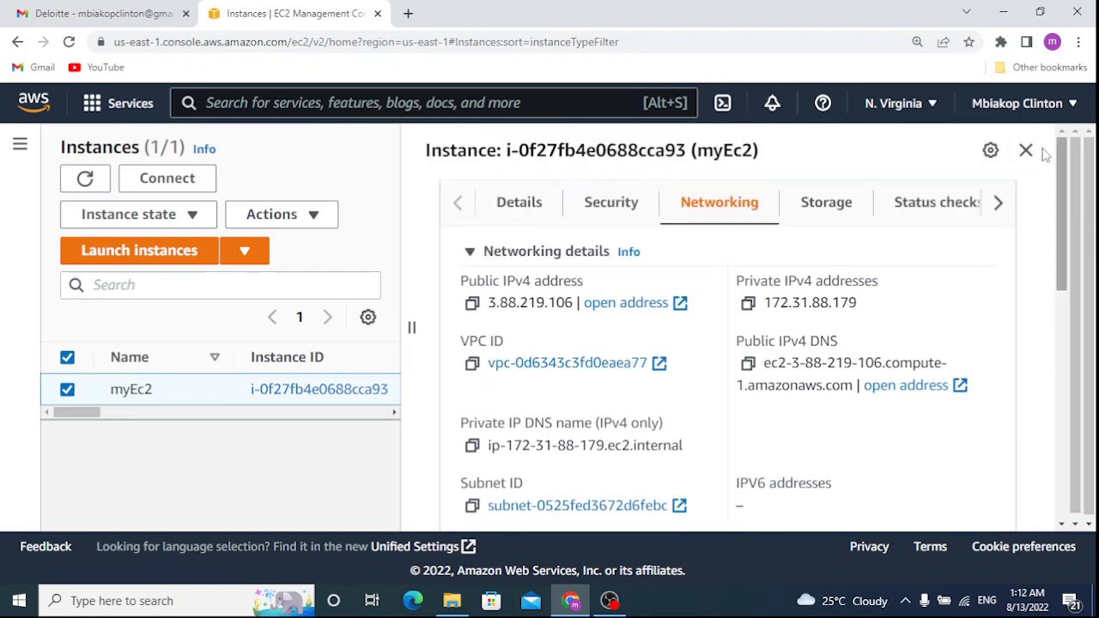
{"action": "left_click", "coordinate": [815, 204]}
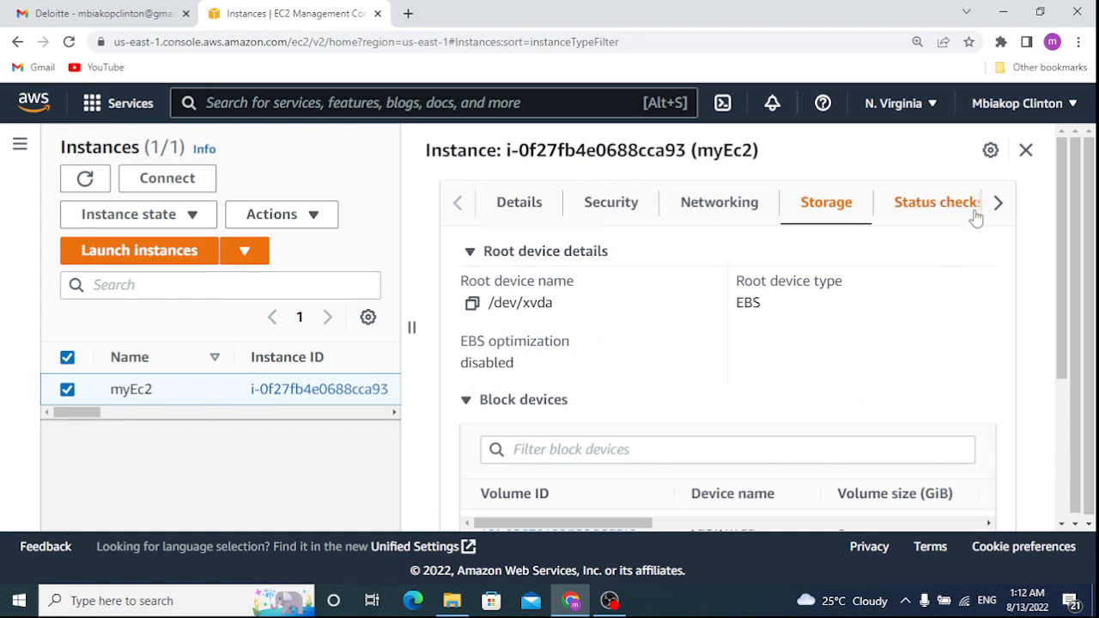
{"action": "left_click", "coordinate": [1025, 151]}
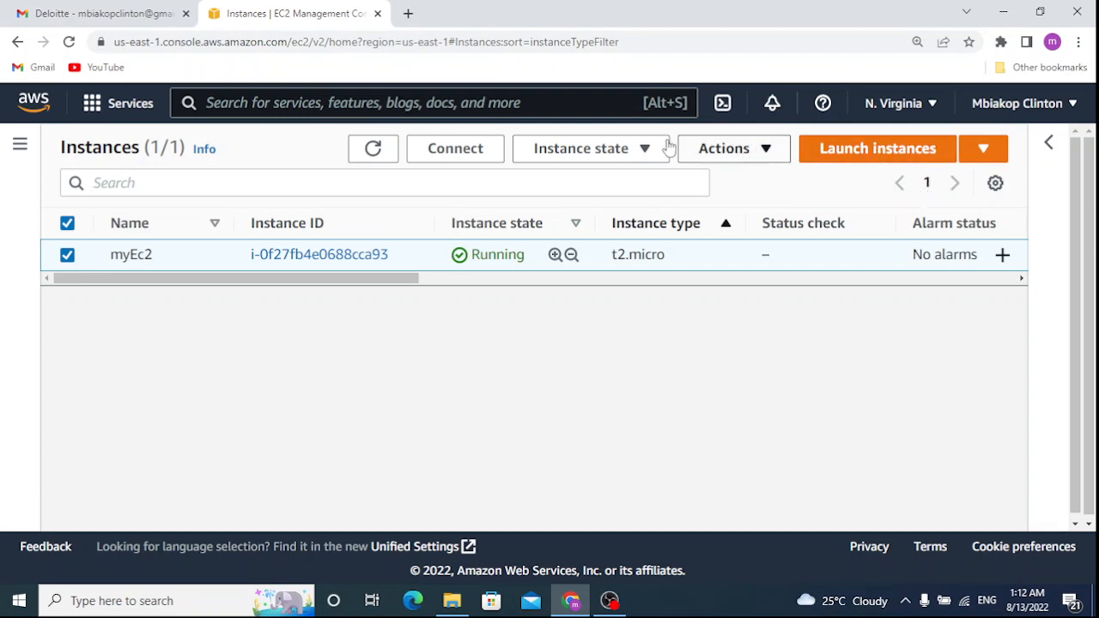
Step: Open the connection options for myEc2 and examine the public IP address and user name under EC2 Instance Connect
{"action": "left_click", "coordinate": [478, 155]}
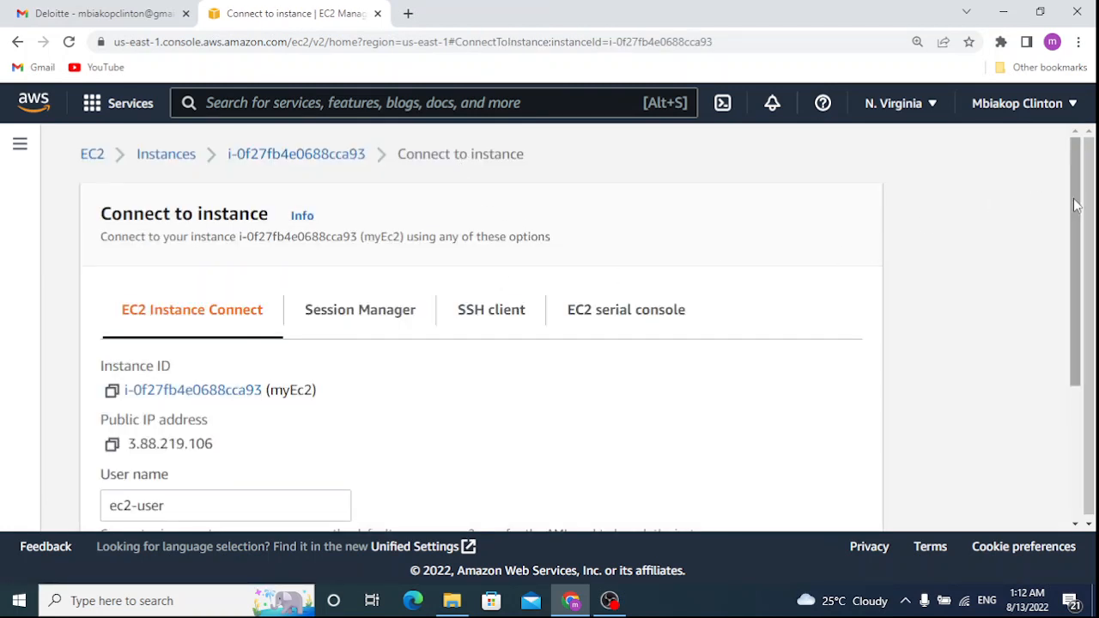
{"action": "left_click_drag", "start_coordinate": [1075, 204], "coordinate": [1077, 221]}
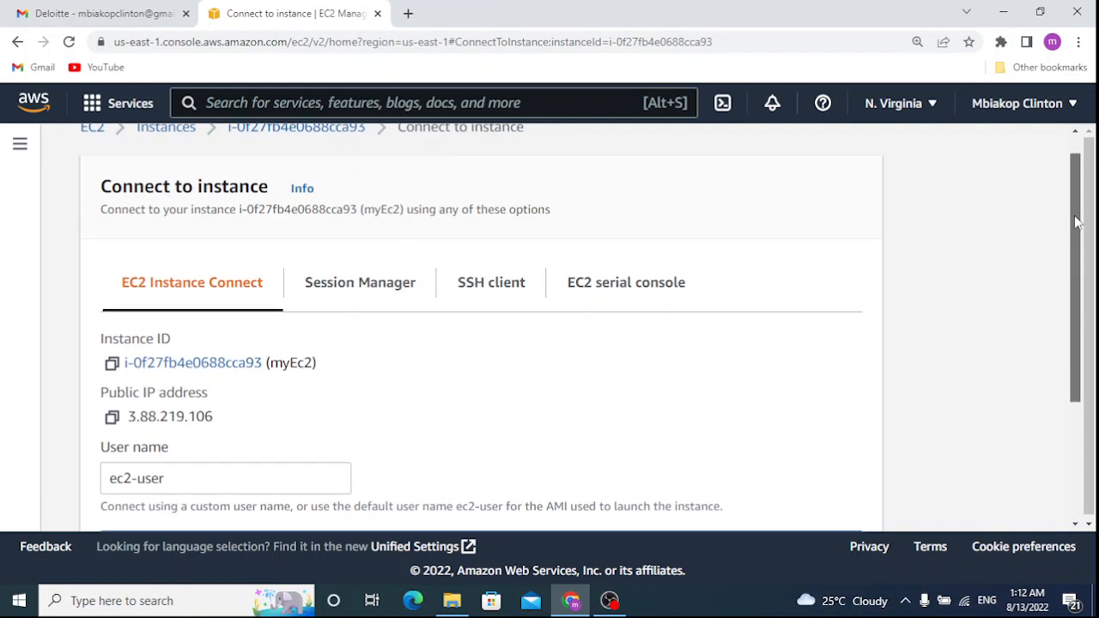
{"action": "left_click_drag", "start_coordinate": [1078, 222], "coordinate": [1079, 242]}
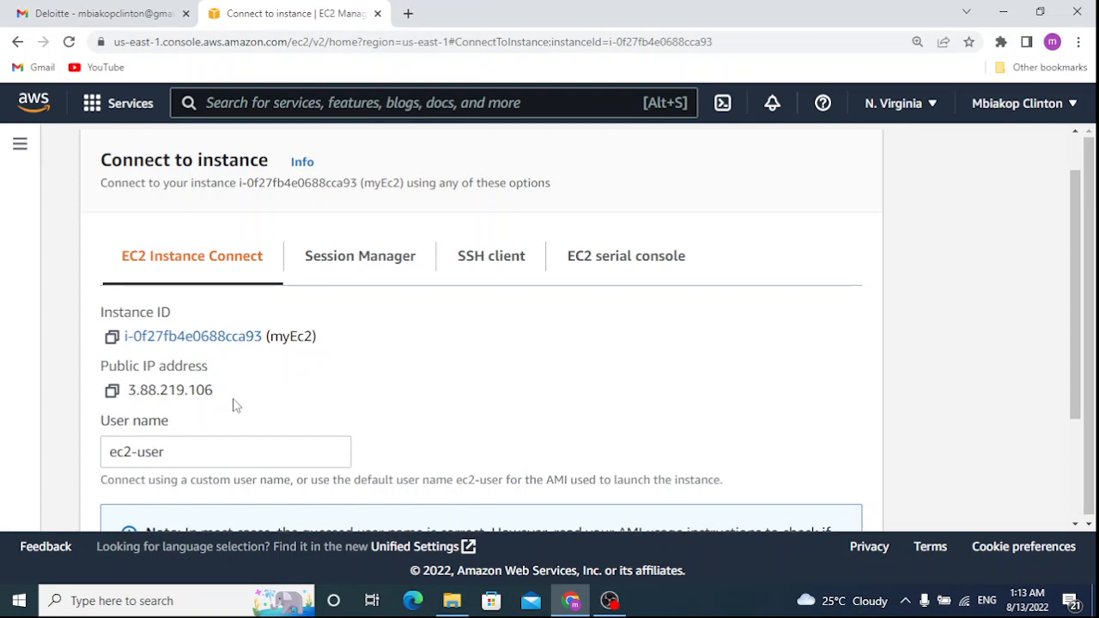
{"action": "left_click_drag", "start_coordinate": [216, 393], "coordinate": [126, 390]}
{"action": "left_click", "coordinate": [273, 388]}
Step: Show the Session Manager connection option and read the listed reasons for a failed connection
{"action": "left_click", "coordinate": [363, 261]}
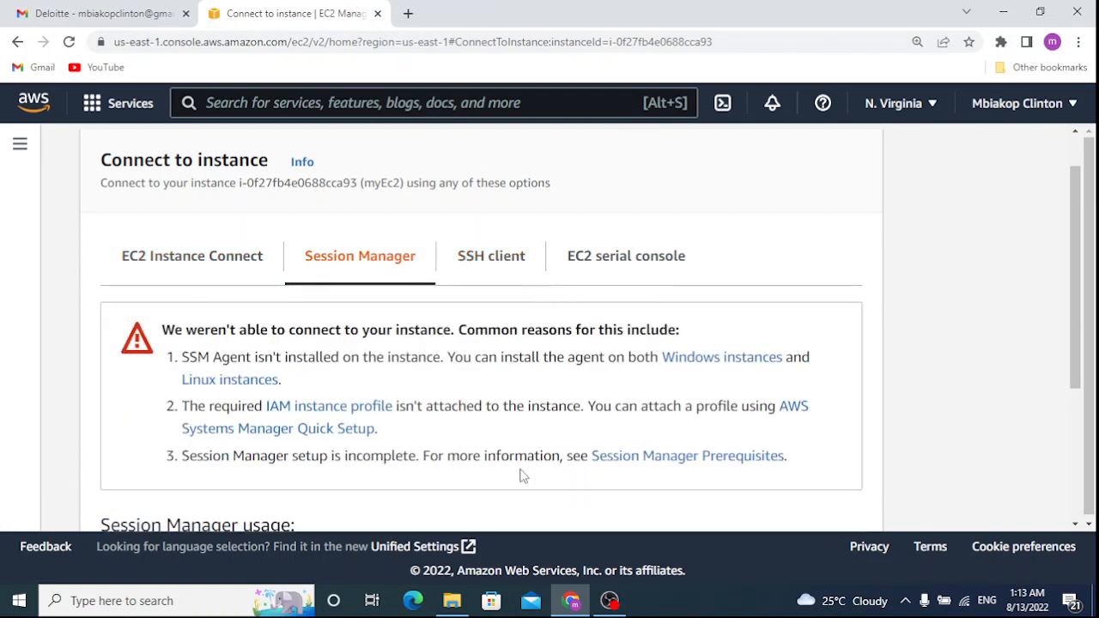
{"action": "left_click_drag", "start_coordinate": [519, 471], "coordinate": [172, 368]}
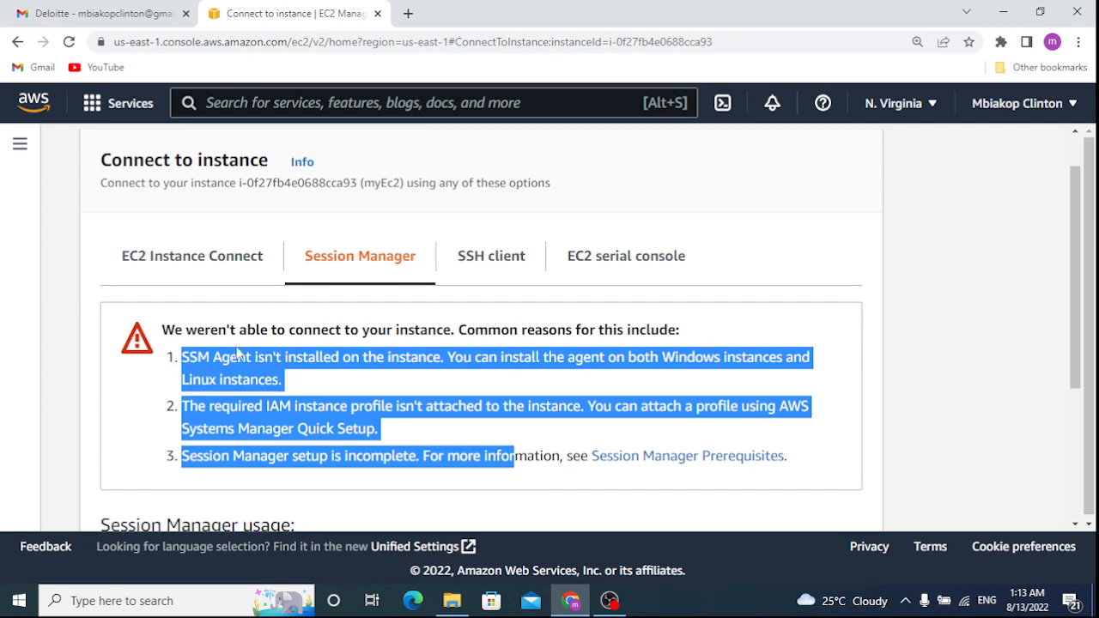
{"action": "left_click", "coordinate": [275, 323]}
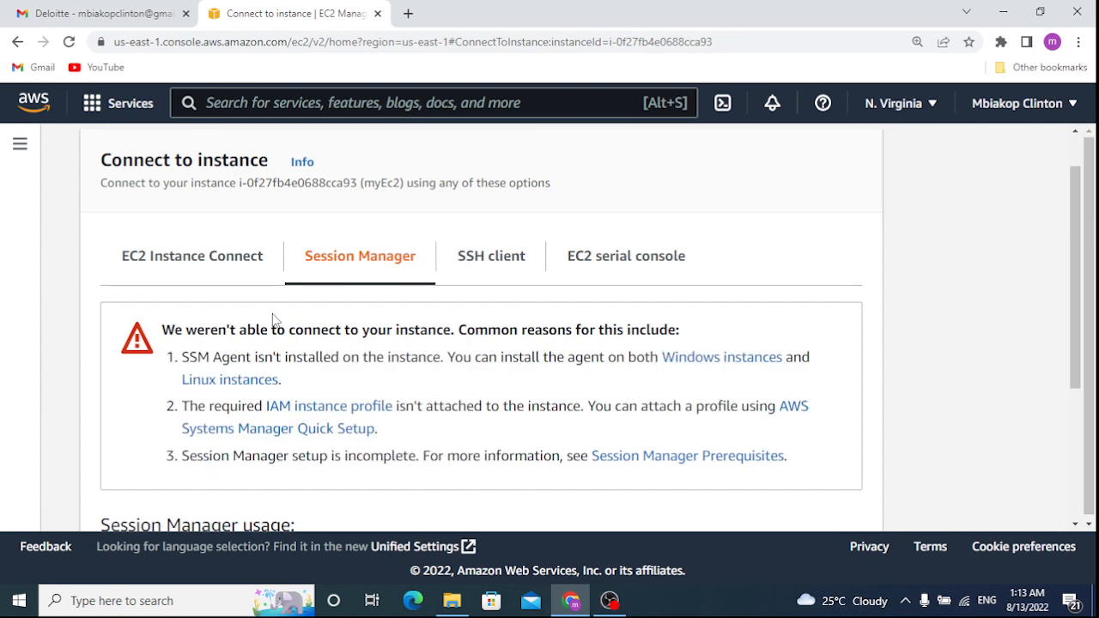
Step: Review the SSH client and EC2 serial console options, and connect to myEc2 through EC2 Instance Connect as ec2-user
{"action": "left_click", "coordinate": [502, 271]}
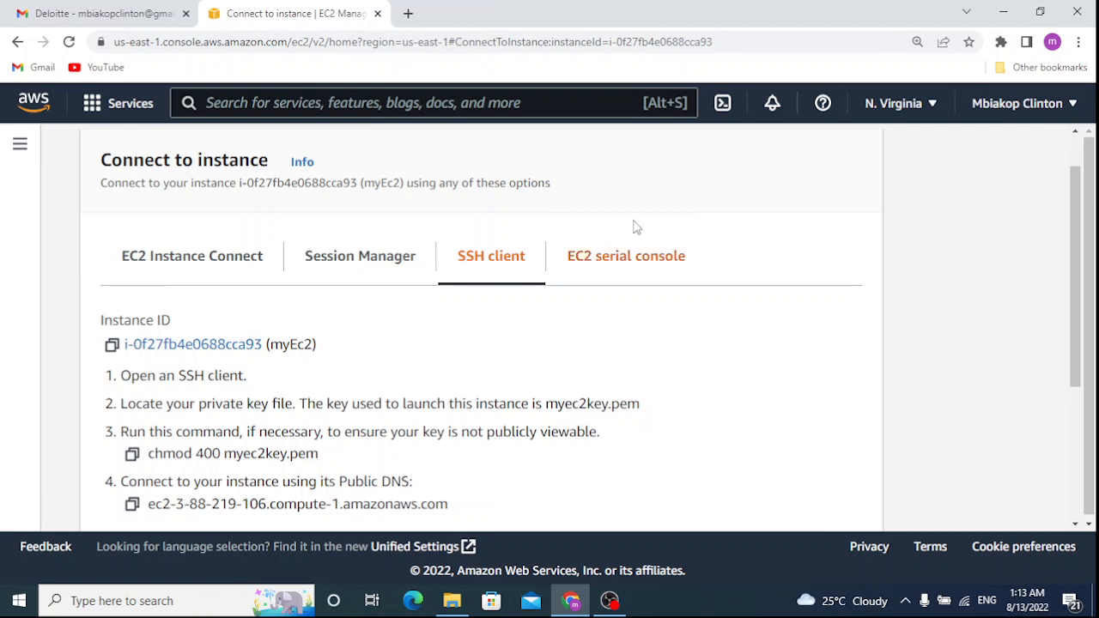
{"action": "left_click", "coordinate": [618, 272]}
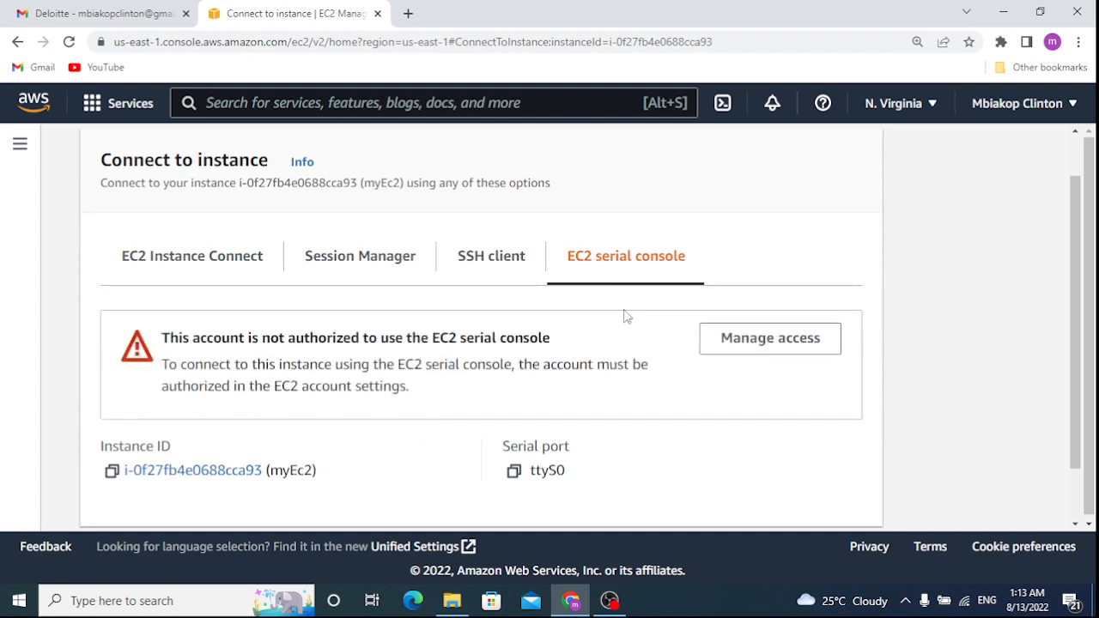
{"action": "left_click", "coordinate": [183, 279]}
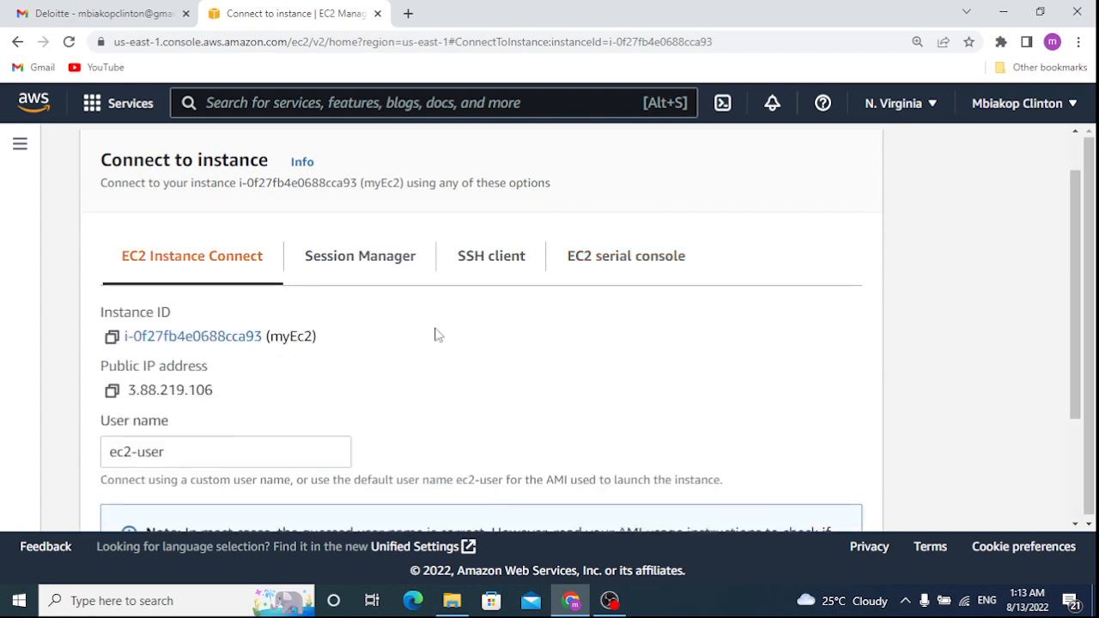
{"action": "scroll", "coordinate": [1075, 266], "scroll_direction": "down", "scroll_amount": 2}
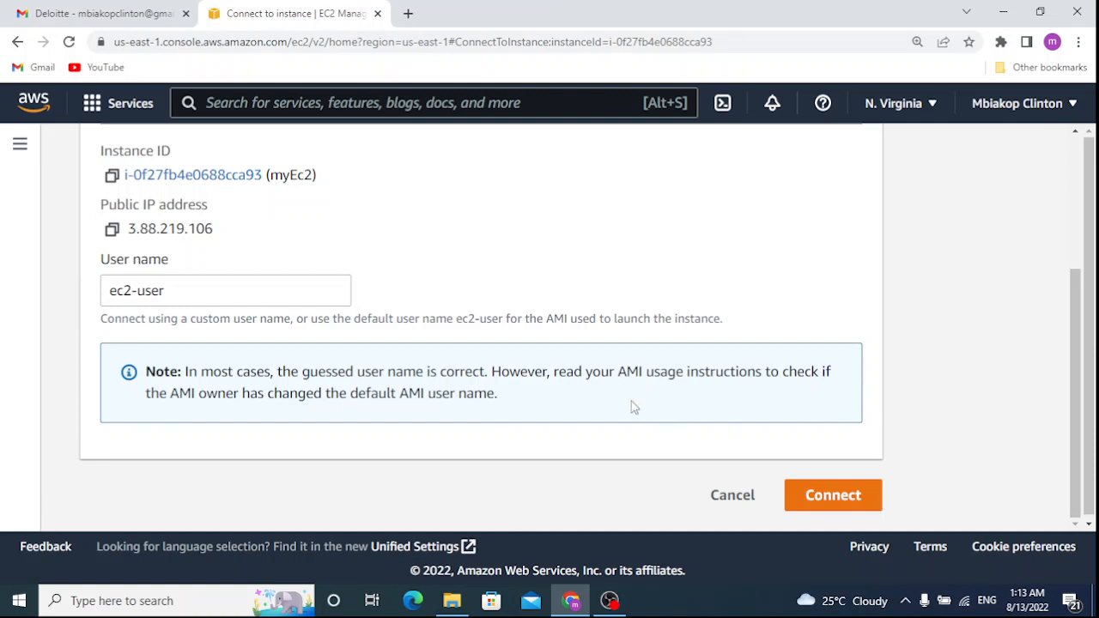
{"action": "left_click", "coordinate": [829, 504]}
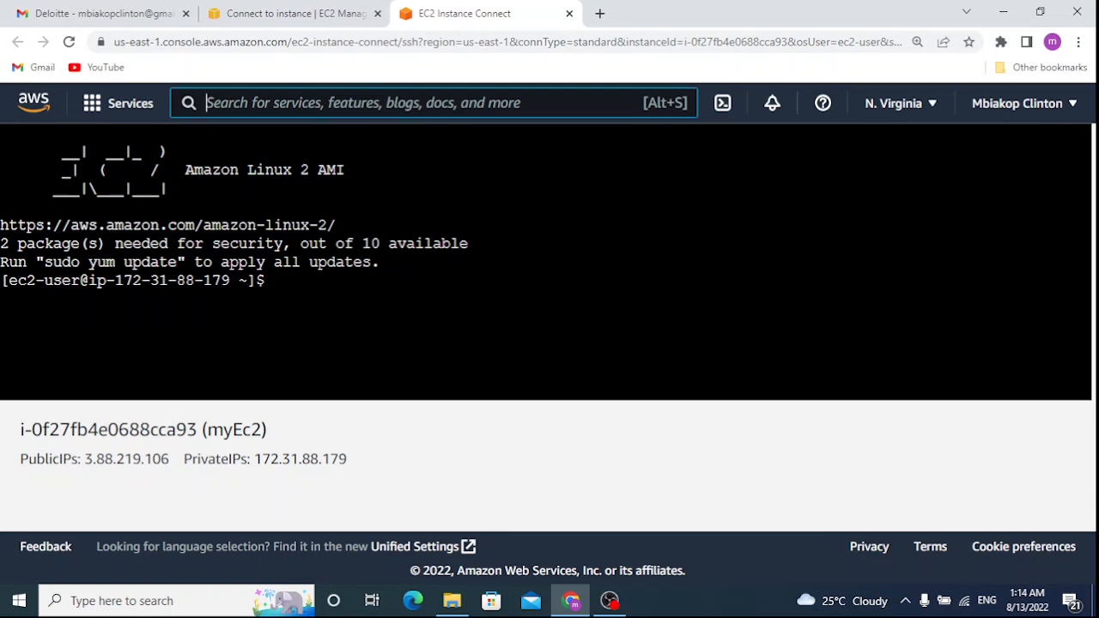
Step: Enlarge the terminal page and run sudo yum update on the instance, accepting the package installation with y
{"action": "left_click", "coordinate": [277, 280]}
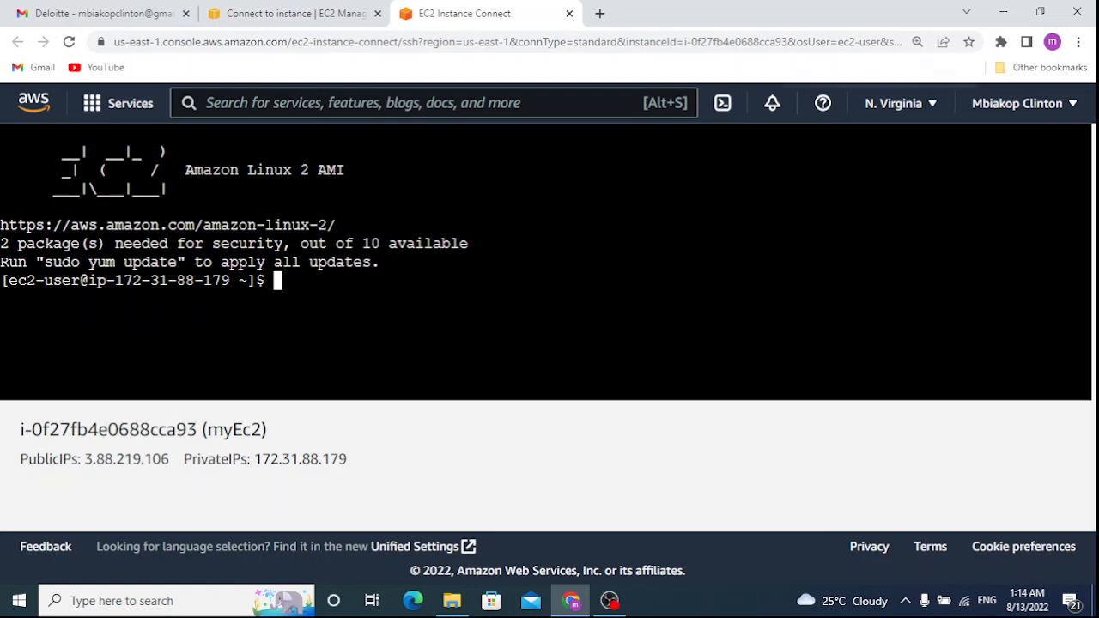
{"action": "key", "text": "ctrl+plus"}
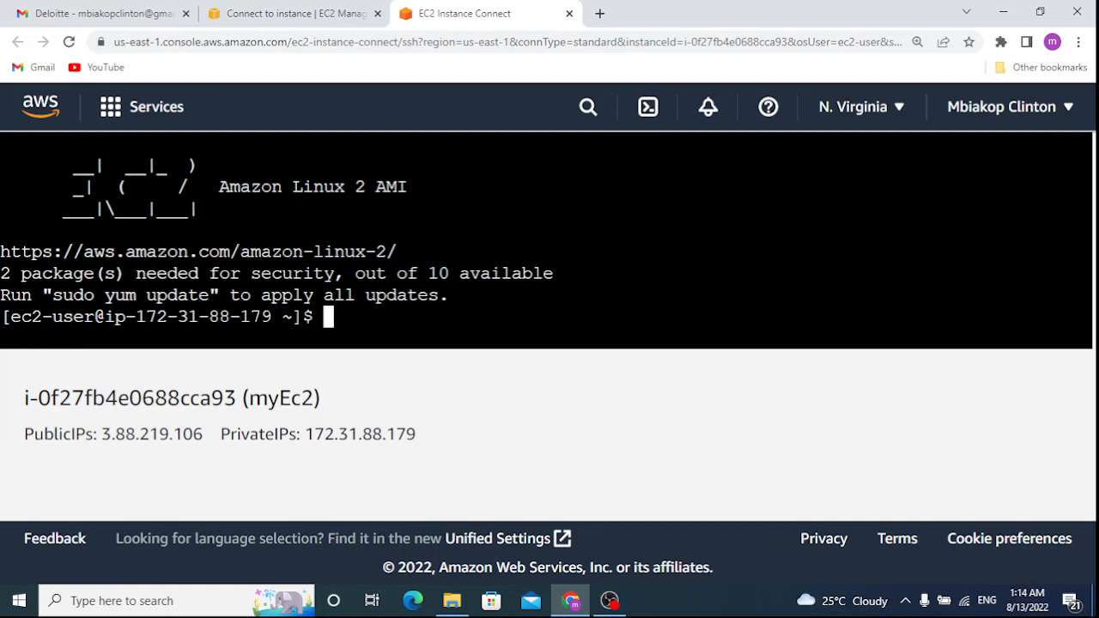
{"action": "type", "text": "sudo y"}
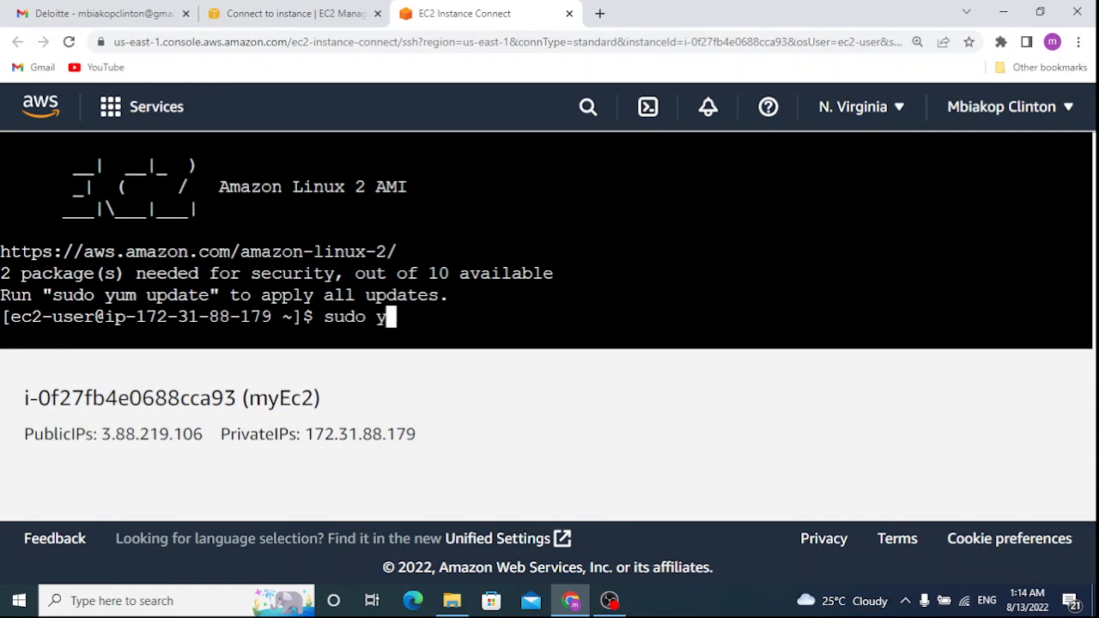
{"action": "type", "text": "um update"}
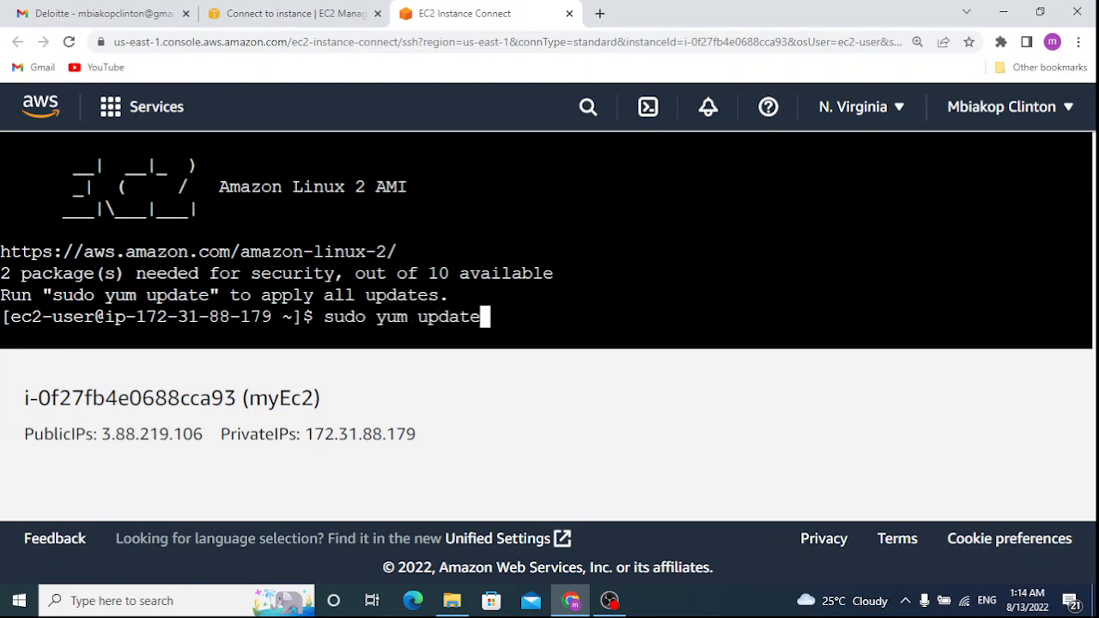
{"action": "key", "text": "Return"}
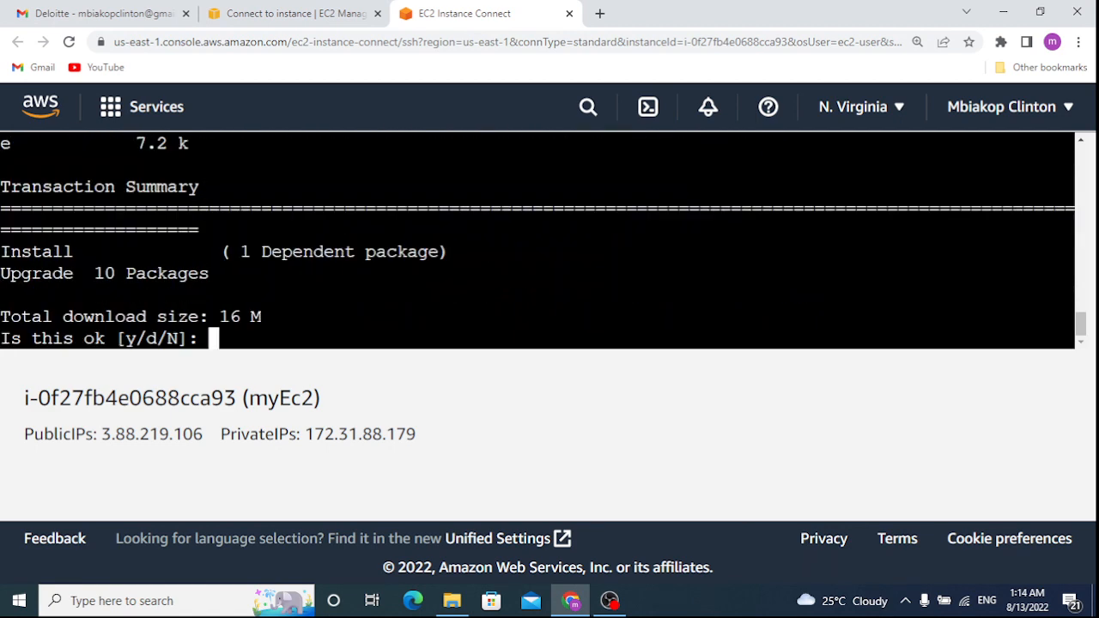
{"action": "type", "text": "y"}
{"action": "key", "text": "Return"}
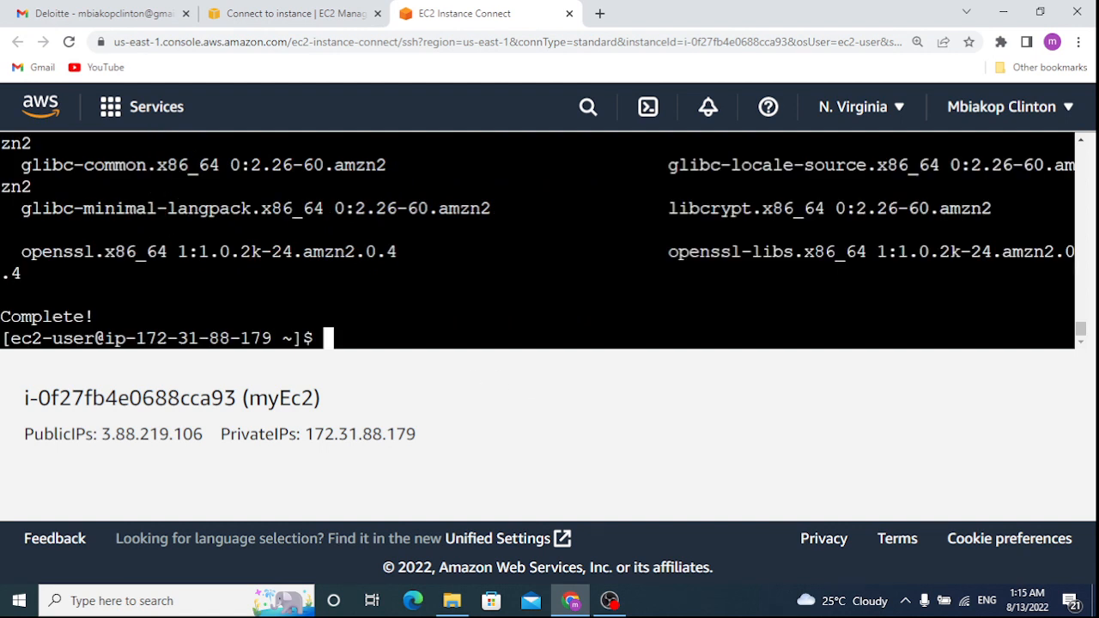
Step: Clear the terminal output and point out the ec2-user name in the prompt
{"action": "type", "text": "clear"}
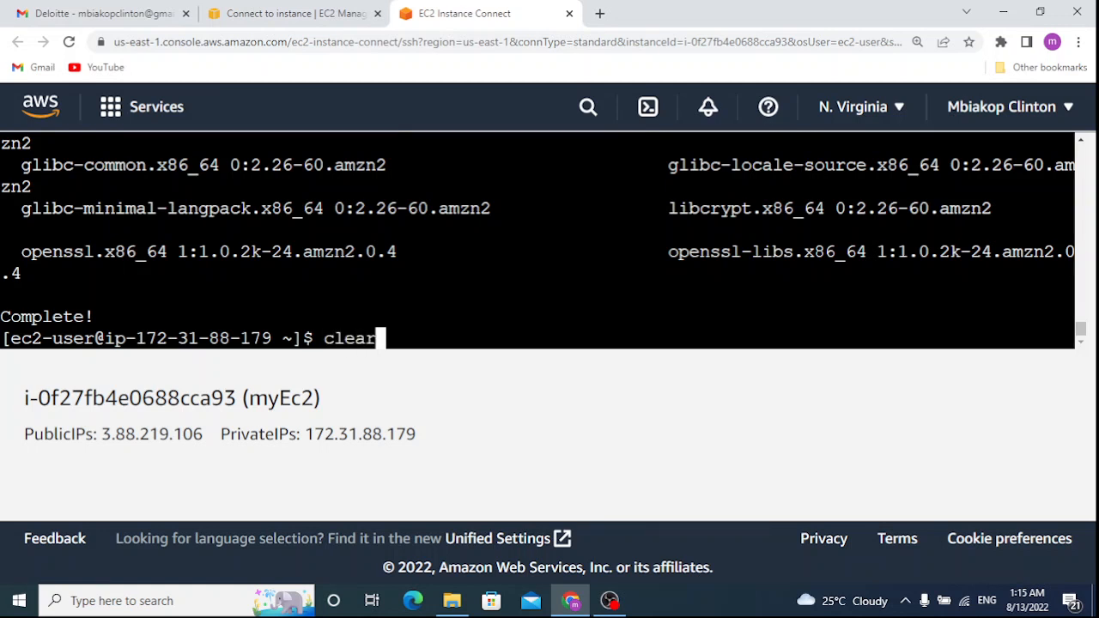
{"action": "key", "text": "Return"}
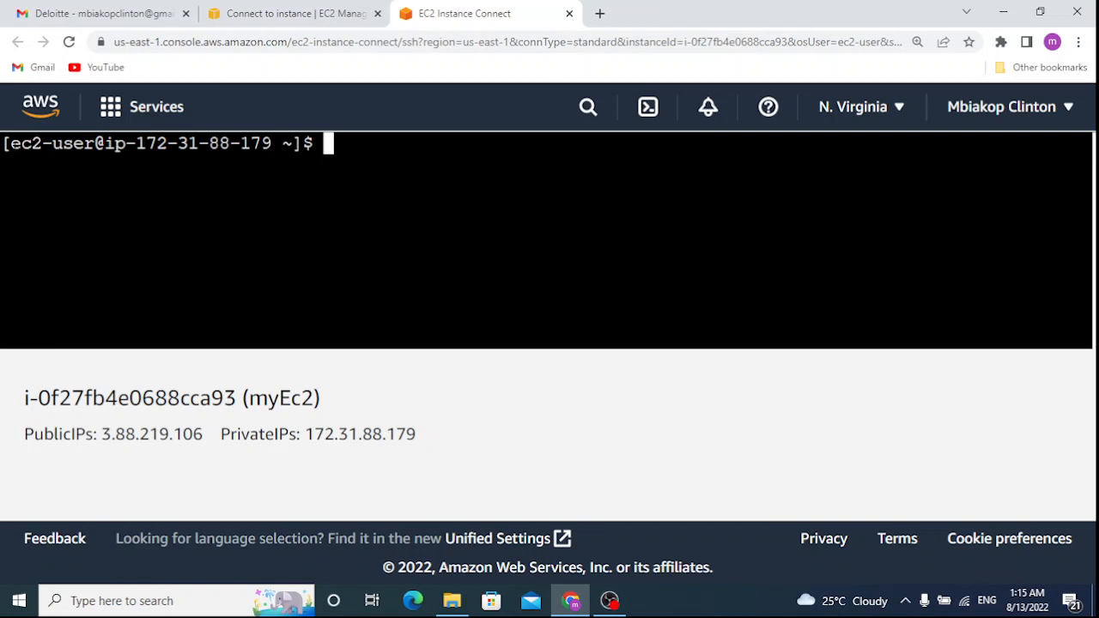
{"action": "left_click_drag", "start_coordinate": [4, 143], "coordinate": [84, 144]}
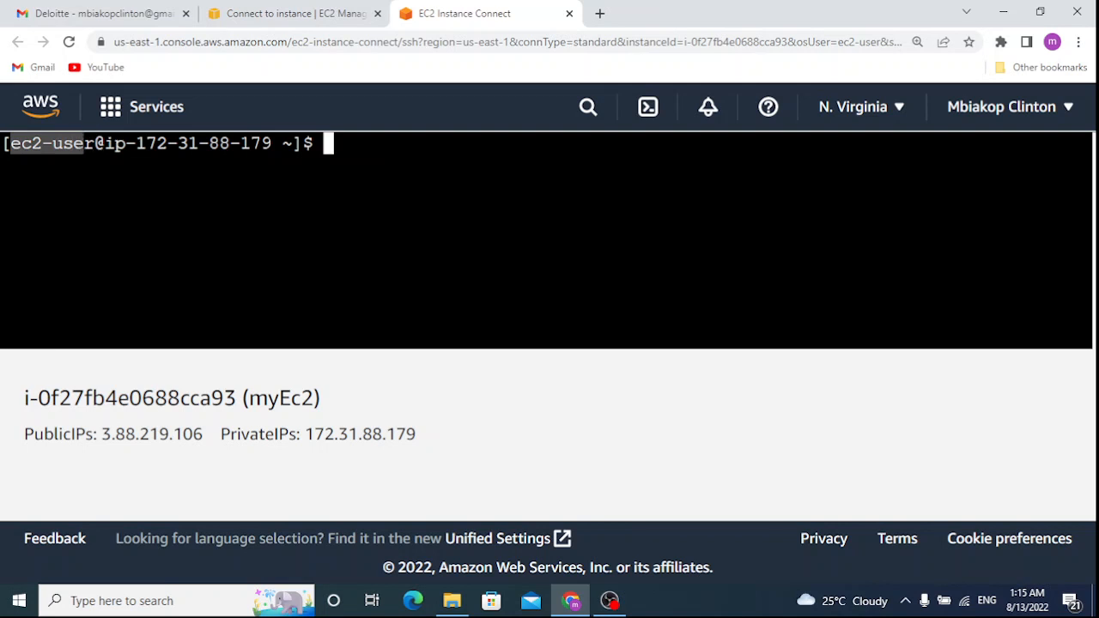
{"action": "left_click", "coordinate": [84, 144]}
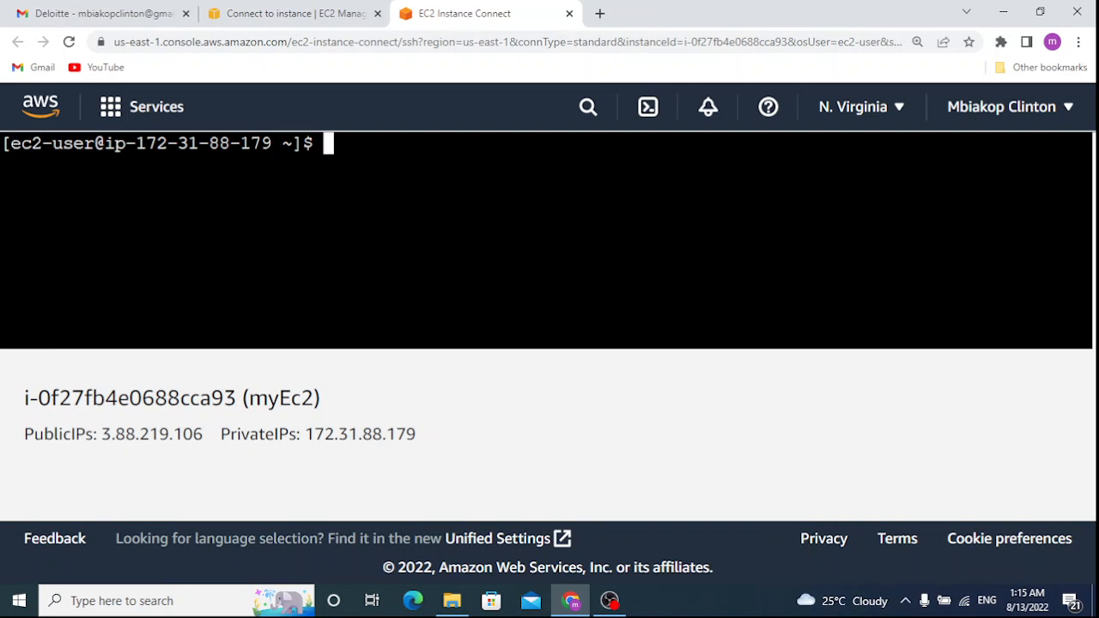
Step: Change to the root directory / of the instance and list its contents with ls
{"action": "type", "text": "cd /"}
{"action": "key", "text": "Return"}
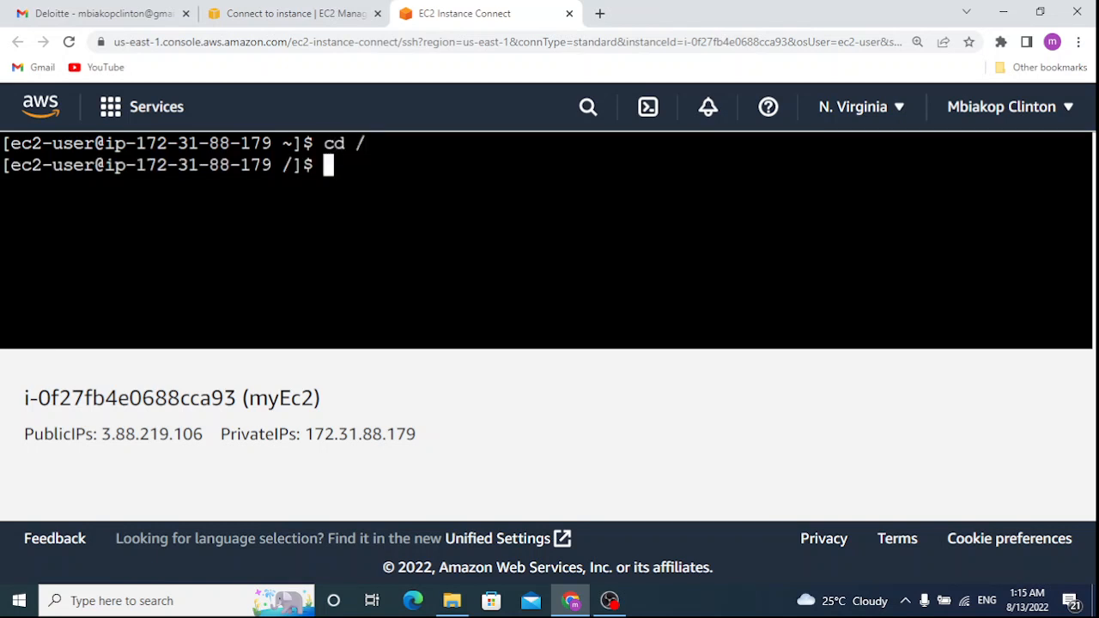
{"action": "type", "text": "ls"}
{"action": "key", "text": "Return"}
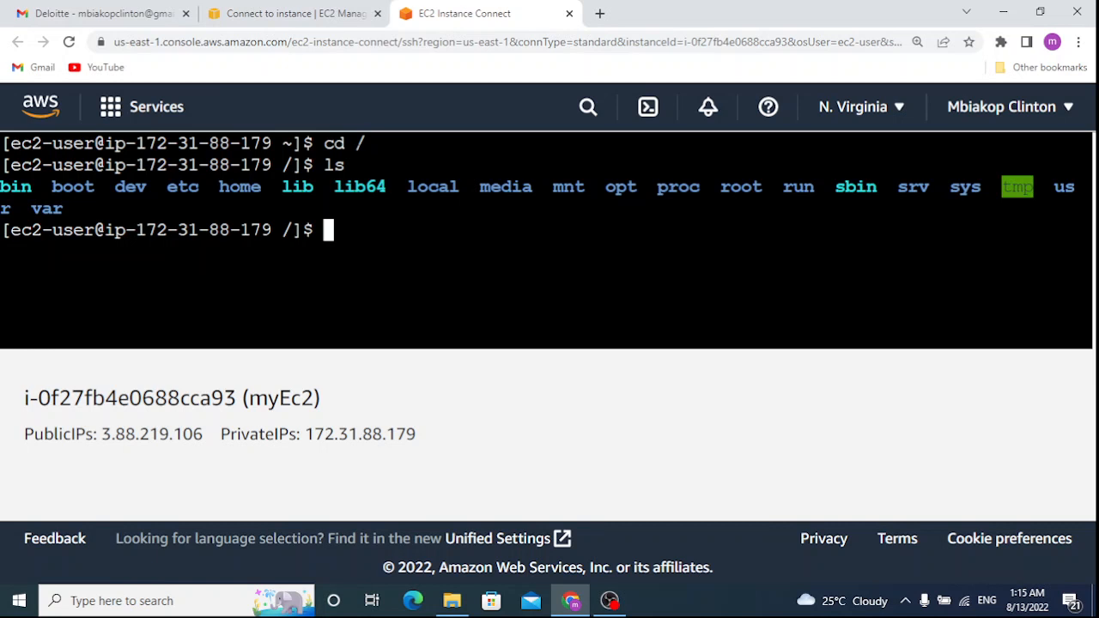
Step: Change into the home directory under root and list its contents with ls
{"action": "type", "text": "cd "}
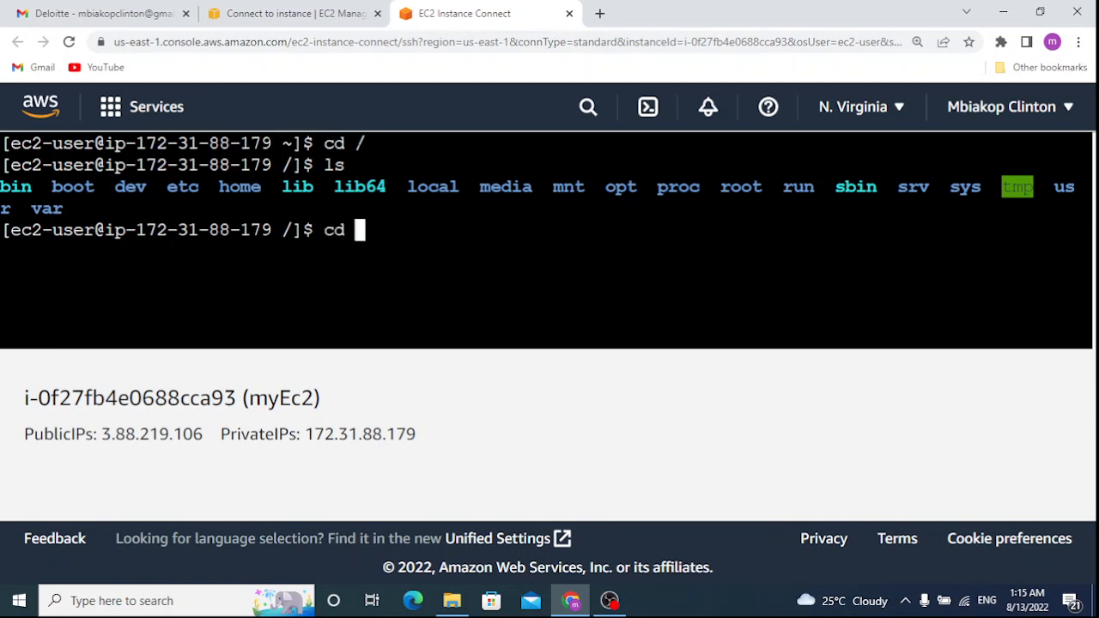
{"action": "type", "text": "home"}
{"action": "key", "text": "Return"}
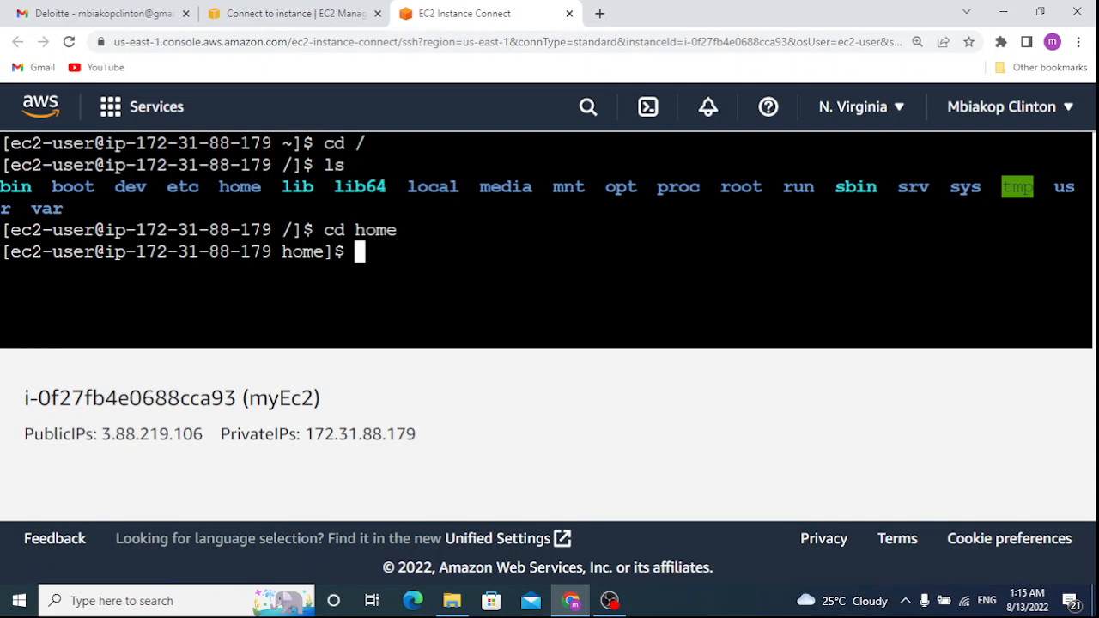
{"action": "type", "text": "ls"}
{"action": "key", "text": "Return"}
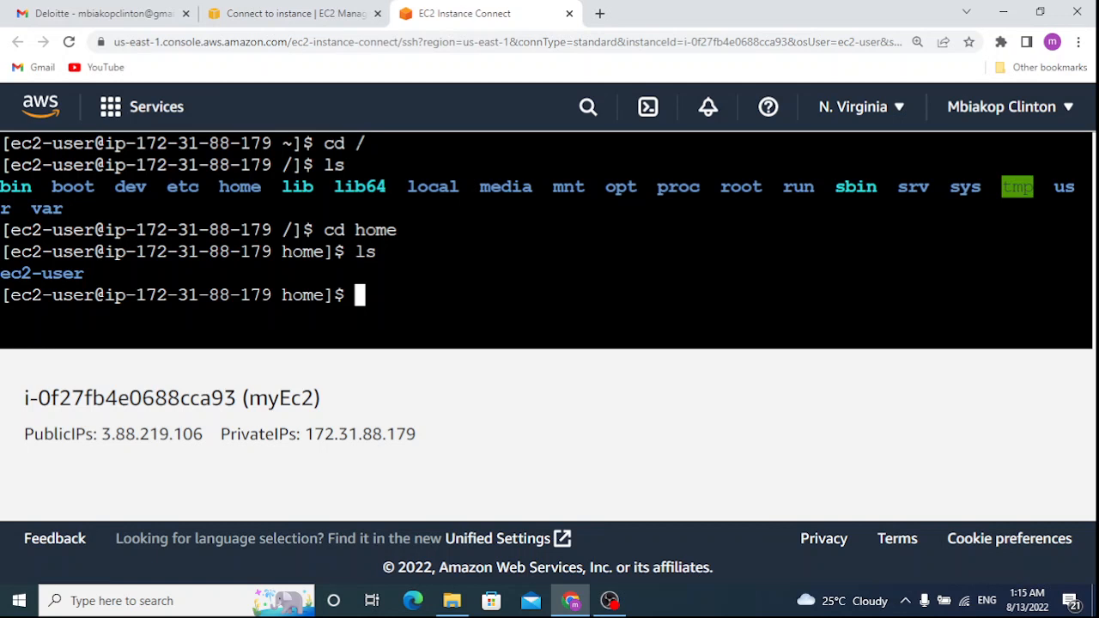
Step: Try to create a directory in home with mkdir without sudo, named with the account holder's second name in lowercase
{"action": "type", "text": "mkdir"}
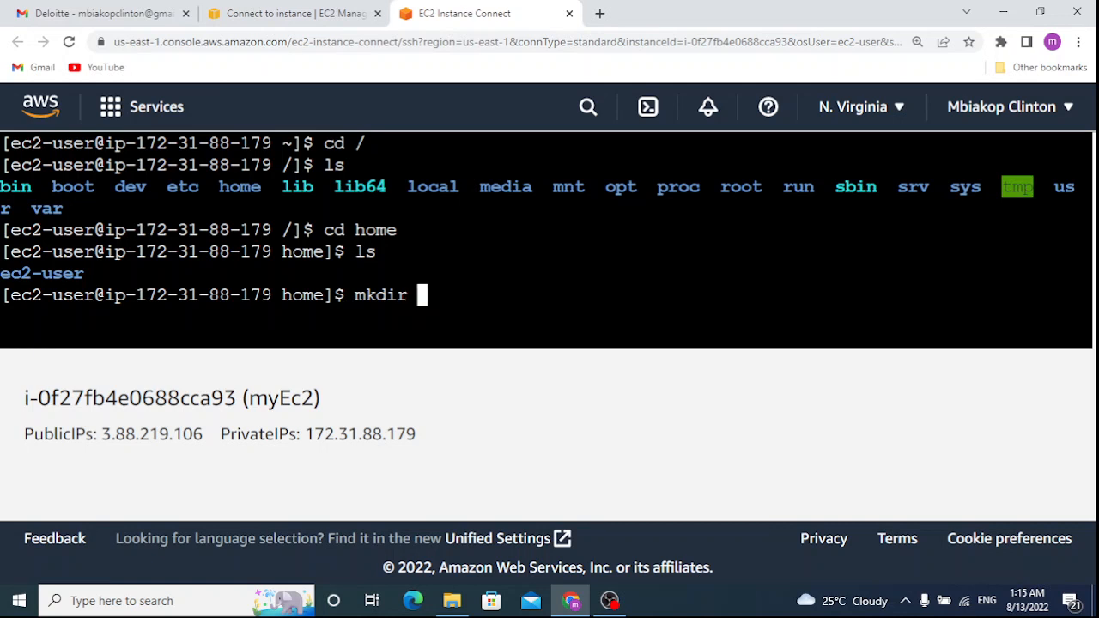
{"action": "type", "text": " clinton"}
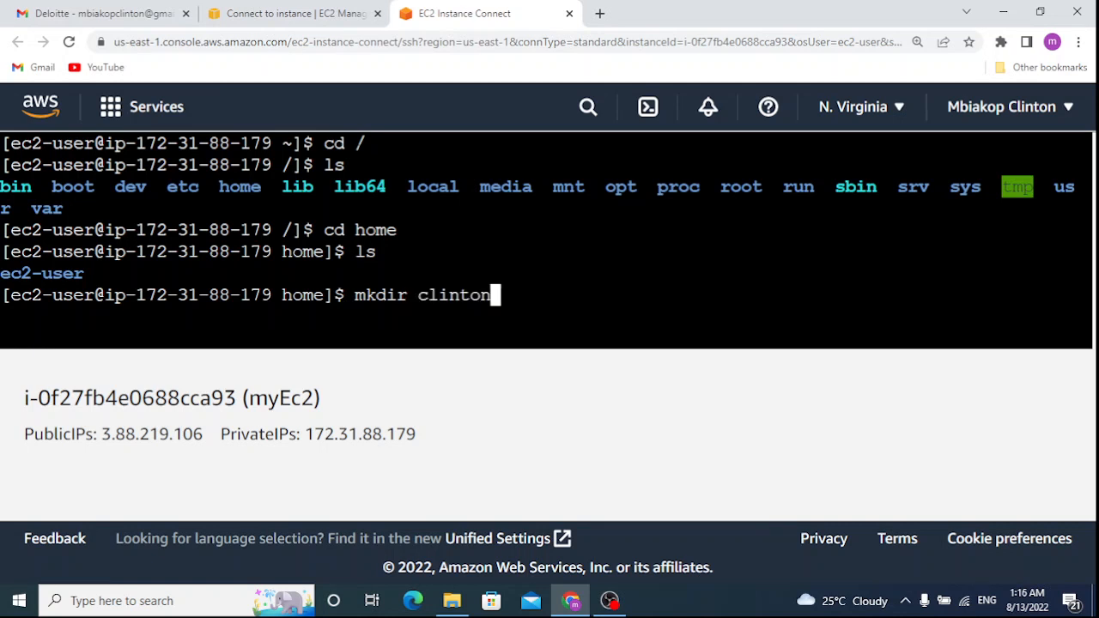
{"action": "key", "text": "Return"}
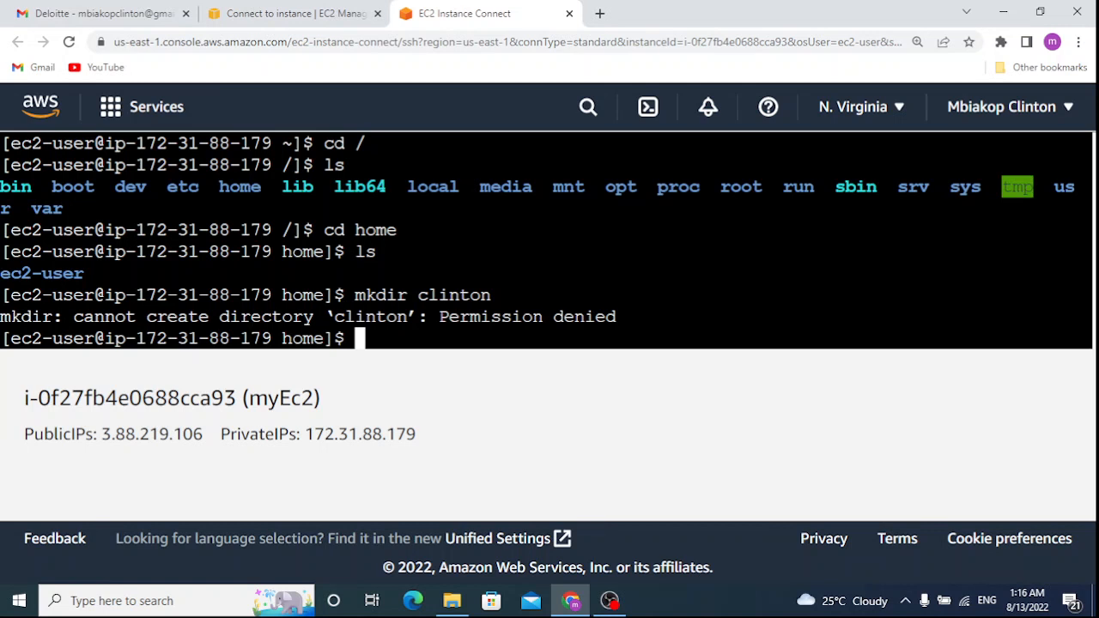
{"action": "left_click", "coordinate": [609, 601]}
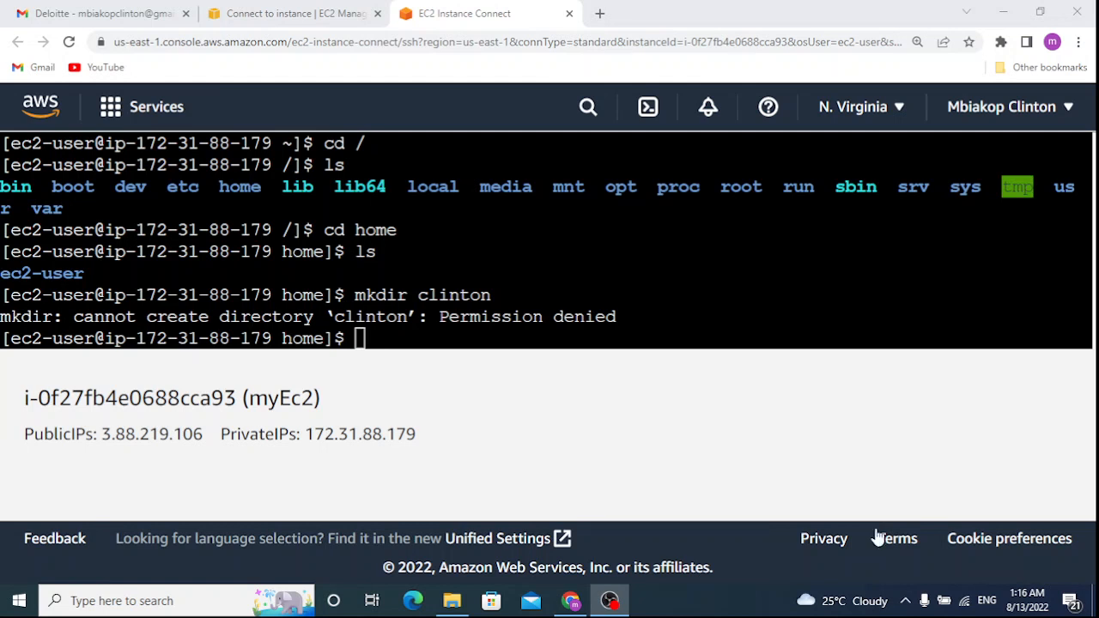
Step: Create a directory in home using sudo mkdir, named with the account holder's second name in lowercase, and list the contents of home
{"action": "left_click", "coordinate": [360, 339]}
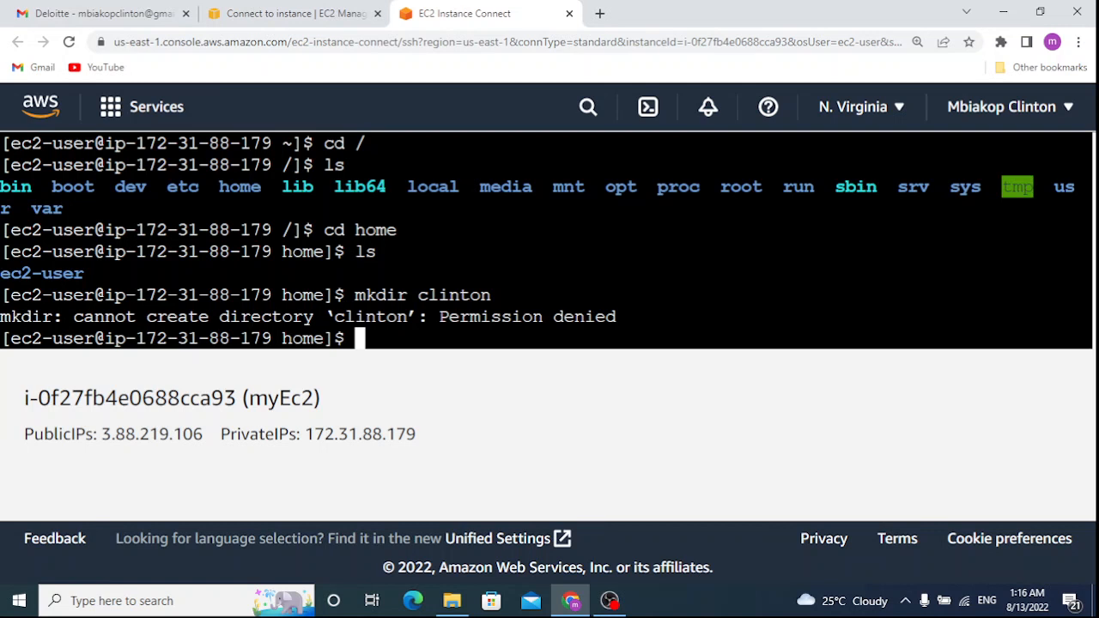
{"action": "type", "text": "sudo "}
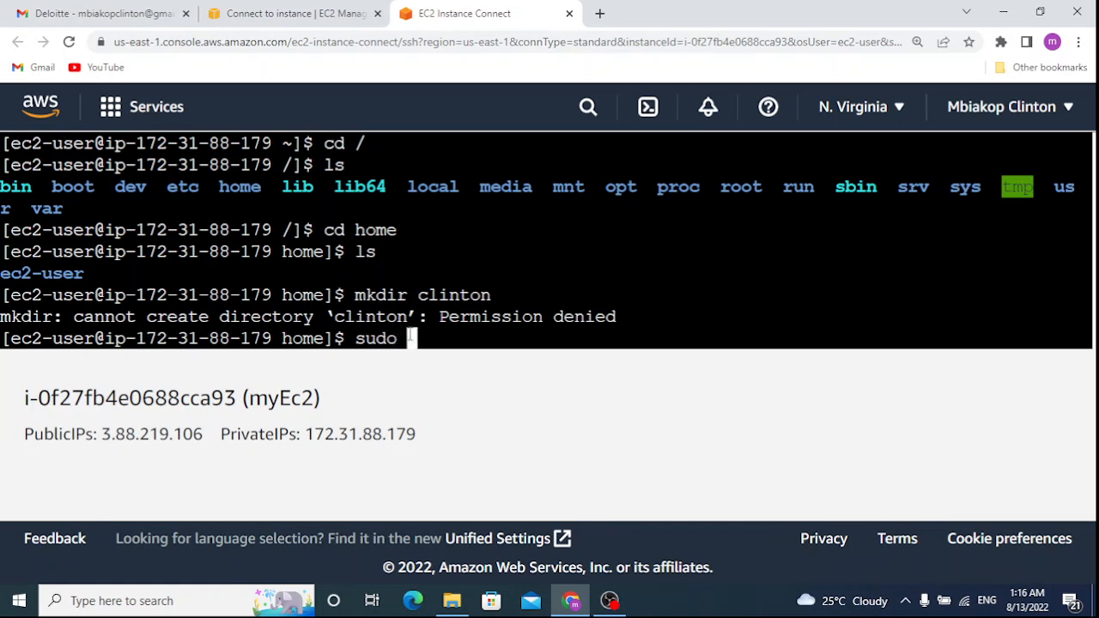
{"action": "type", "text": "mkdir"}
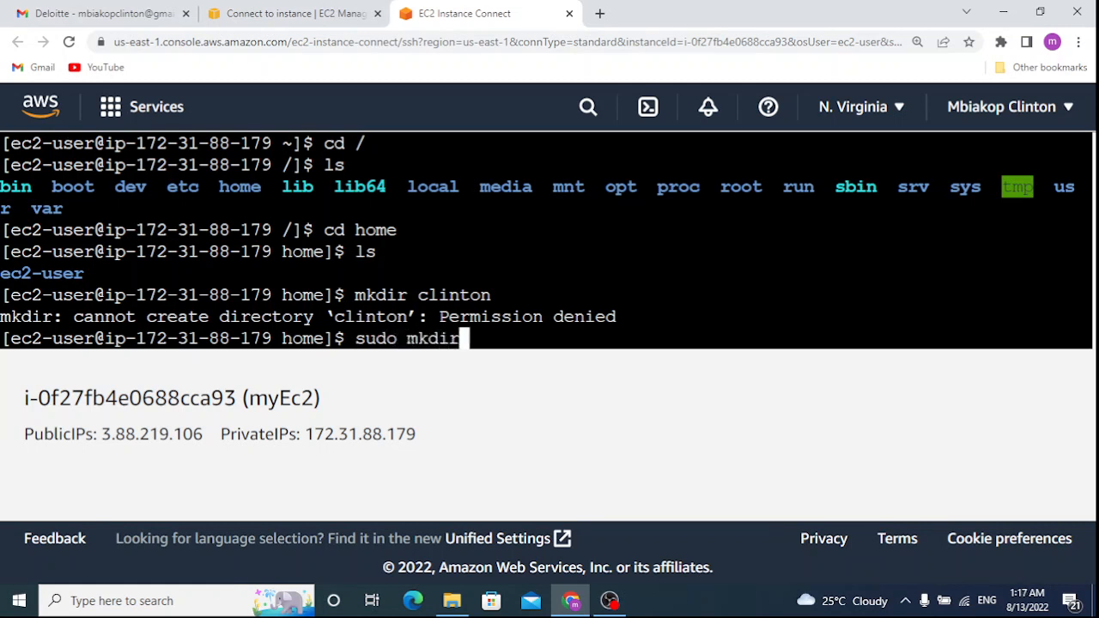
{"action": "type", "text": " clinton"}
{"action": "key", "text": "Return"}
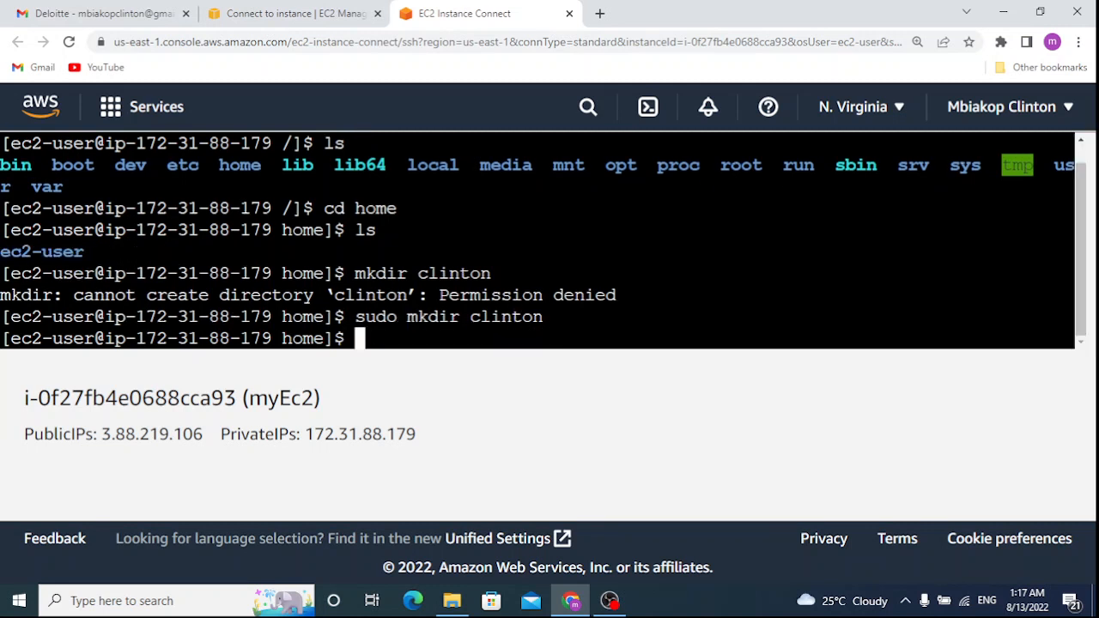
{"action": "type", "text": "ls"}
{"action": "key", "text": "Return"}
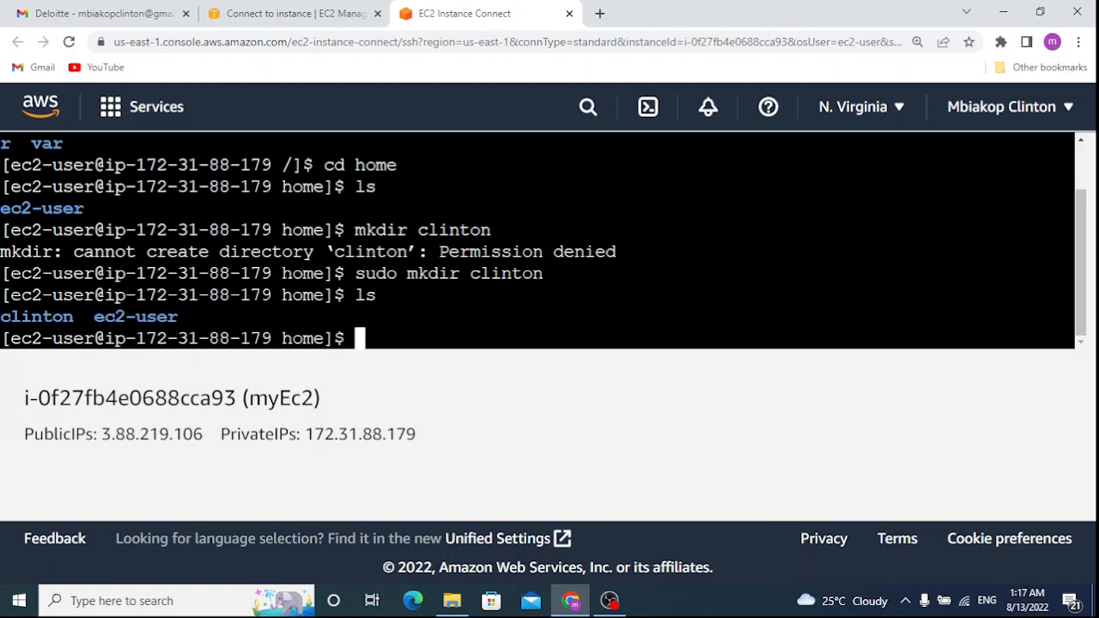
Step: Change into the directory just created in home with cd
{"action": "type", "text": "cd "}
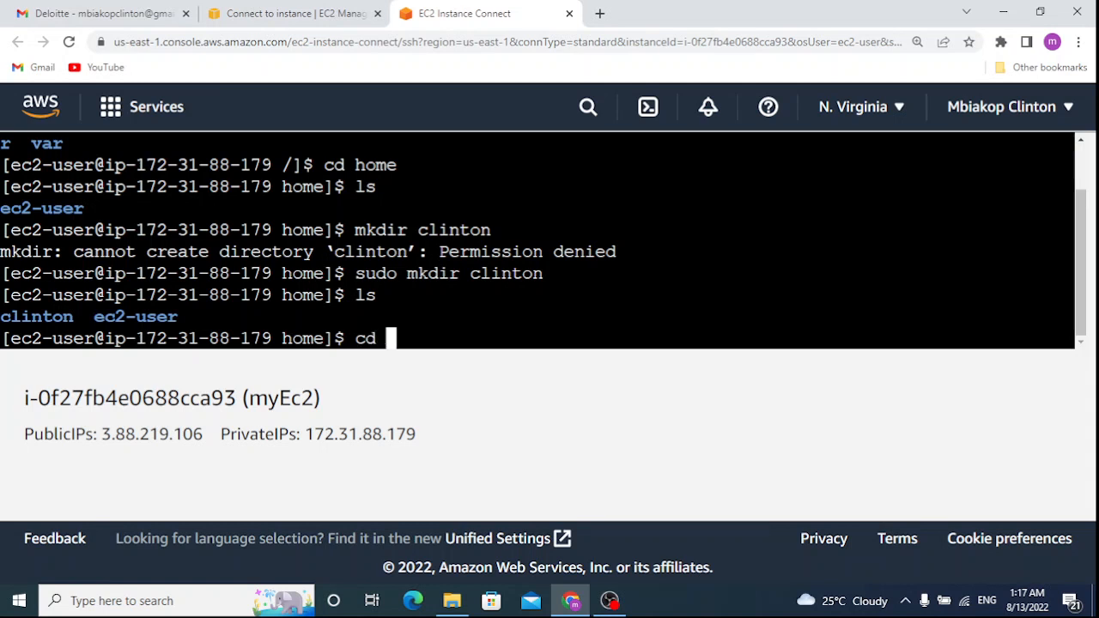
{"action": "type", "text": "cinton"}
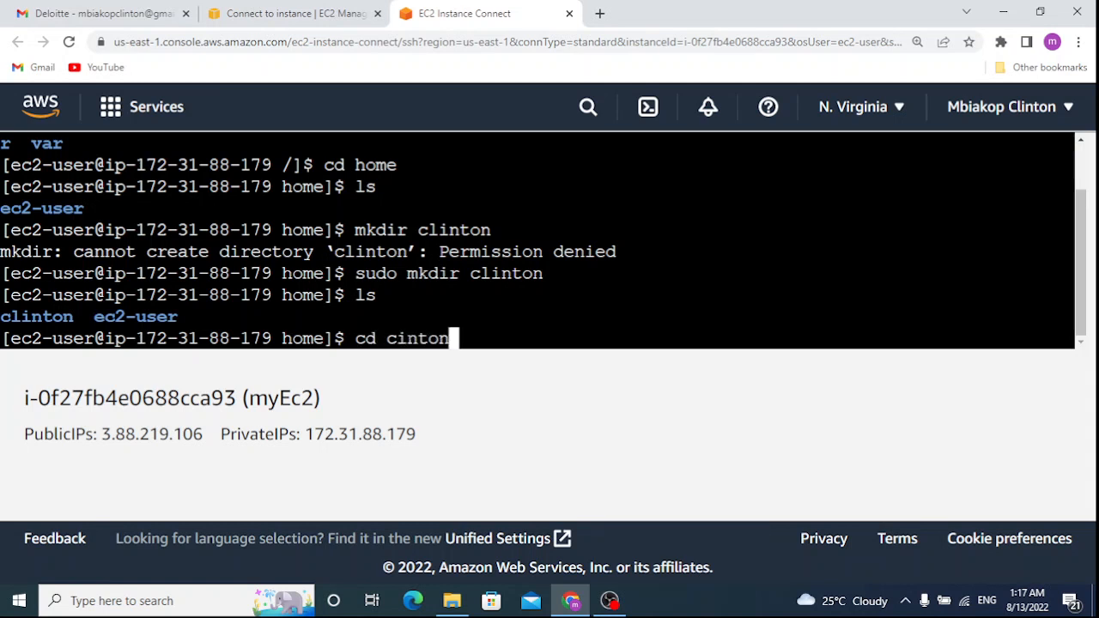
{"action": "key", "text": "Return"}
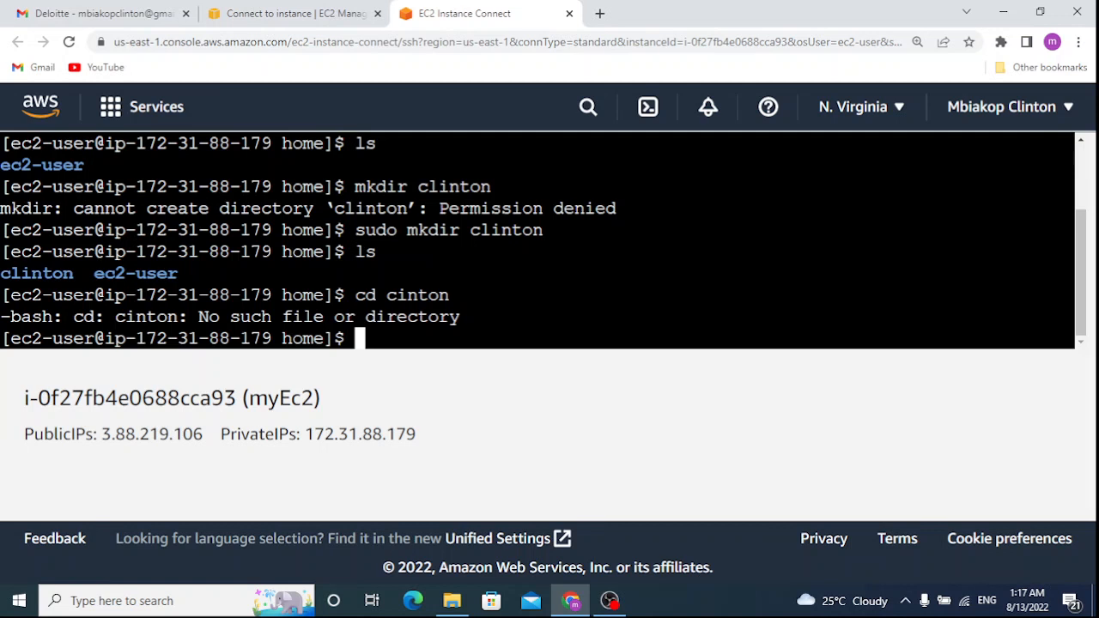
{"action": "type", "text": "ce"}
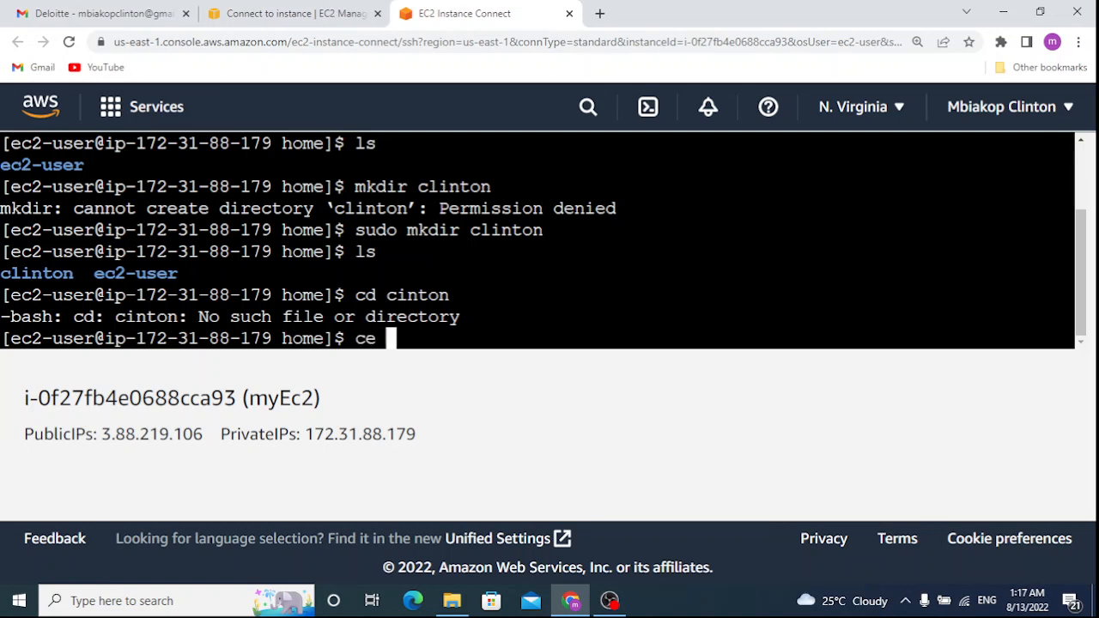
{"action": "key", "text": "BackSpace"}
{"action": "key", "text": "BackSpace"}
{"action": "type", "text": "d clinton"}
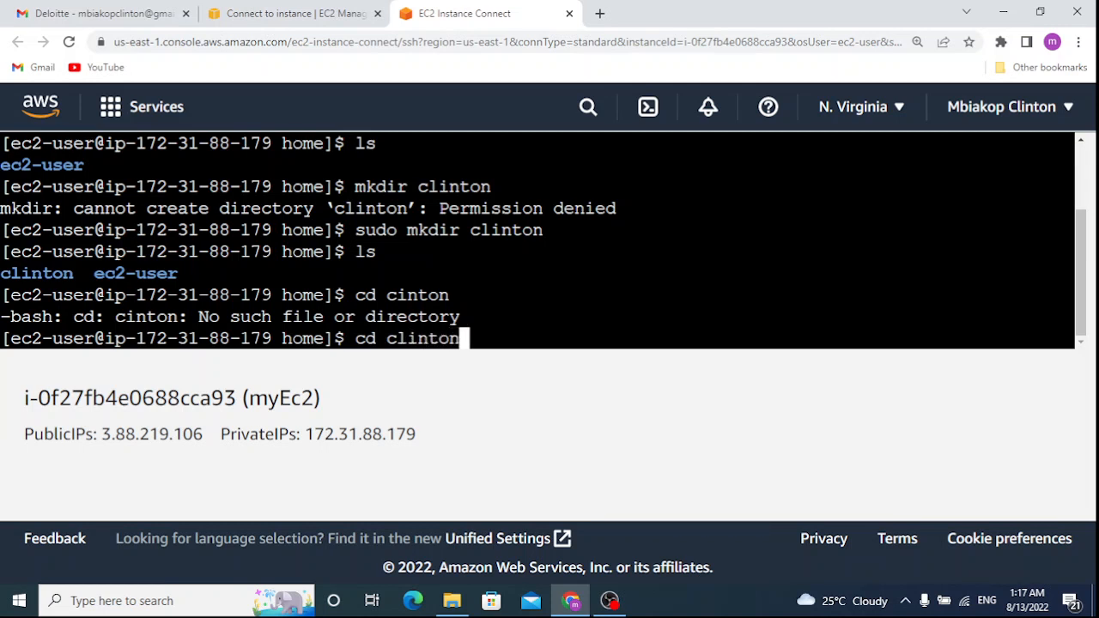
{"action": "key", "text": "Return"}
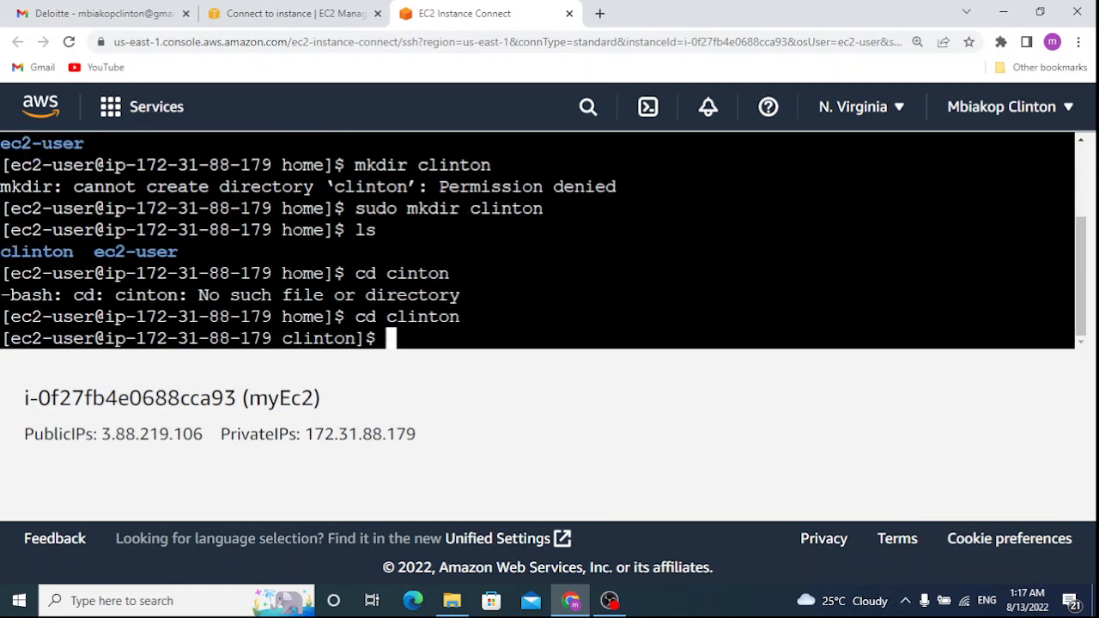
Step: List the current directory's contents with ls and try to create a videos directory using mkdir without sudo
{"action": "type", "text": "ls"}
{"action": "key", "text": "Return"}
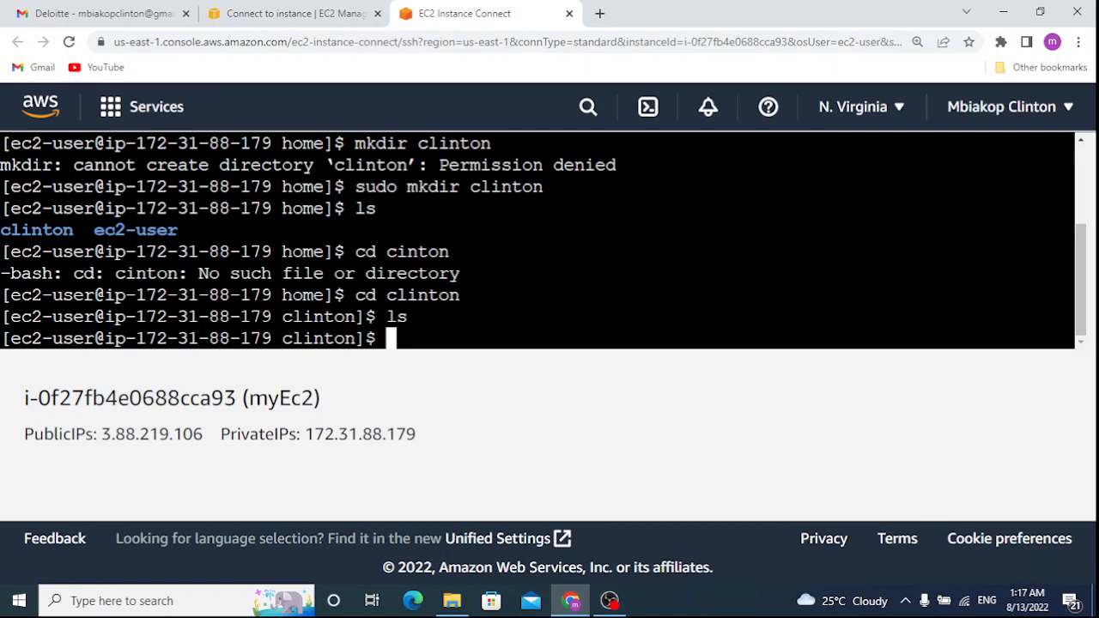
{"action": "type", "text": "mkdir"}
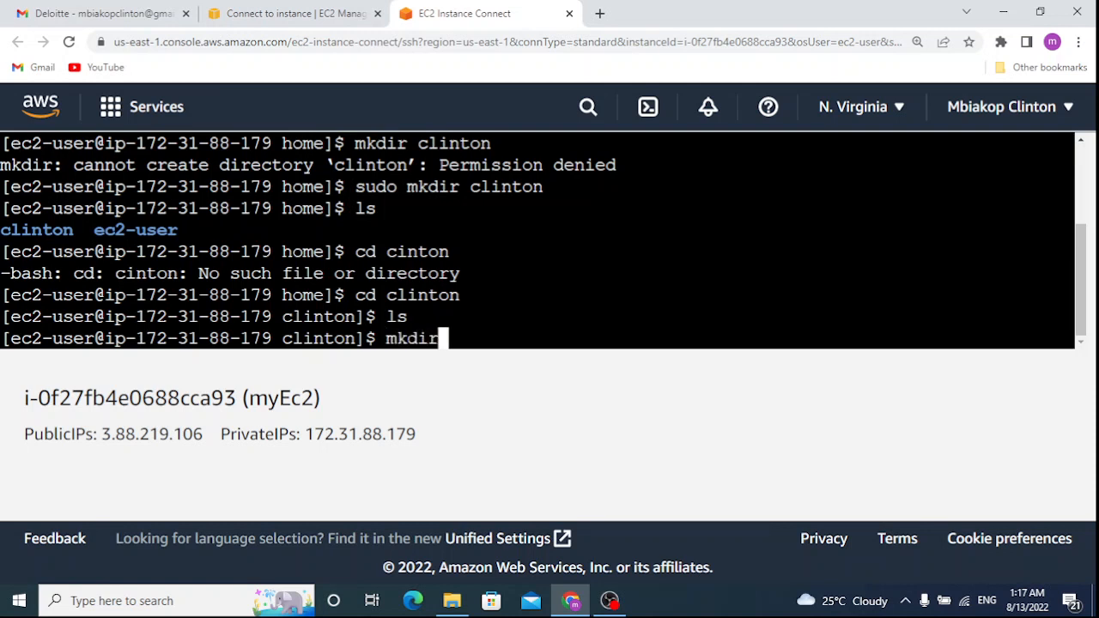
{"action": "type", "text": " vi"}
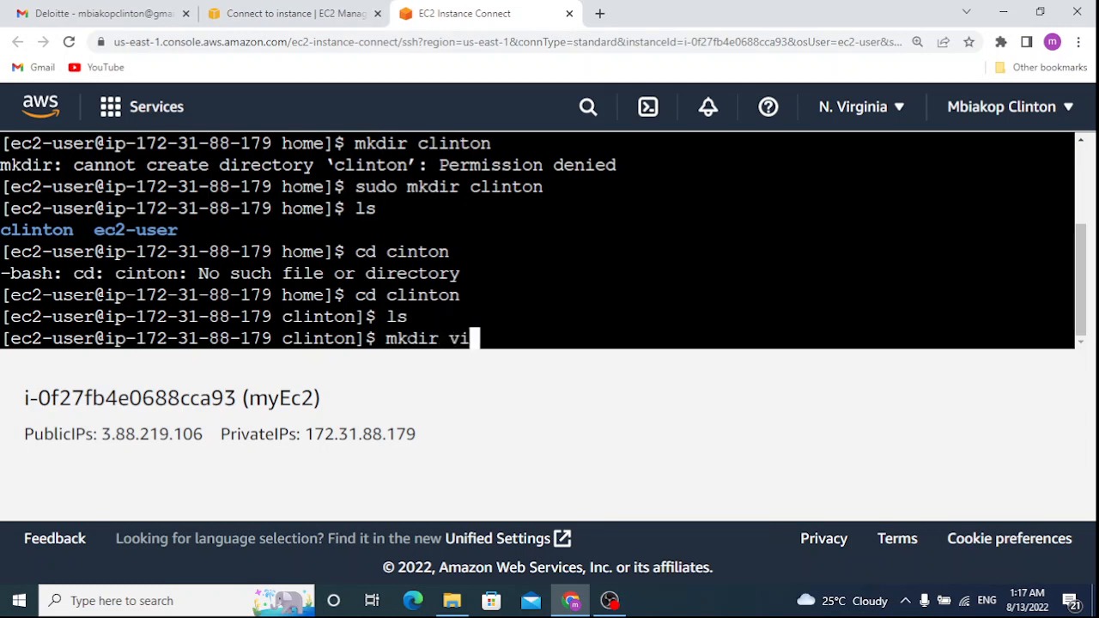
{"action": "type", "text": "deos"}
{"action": "key", "text": "Return"}
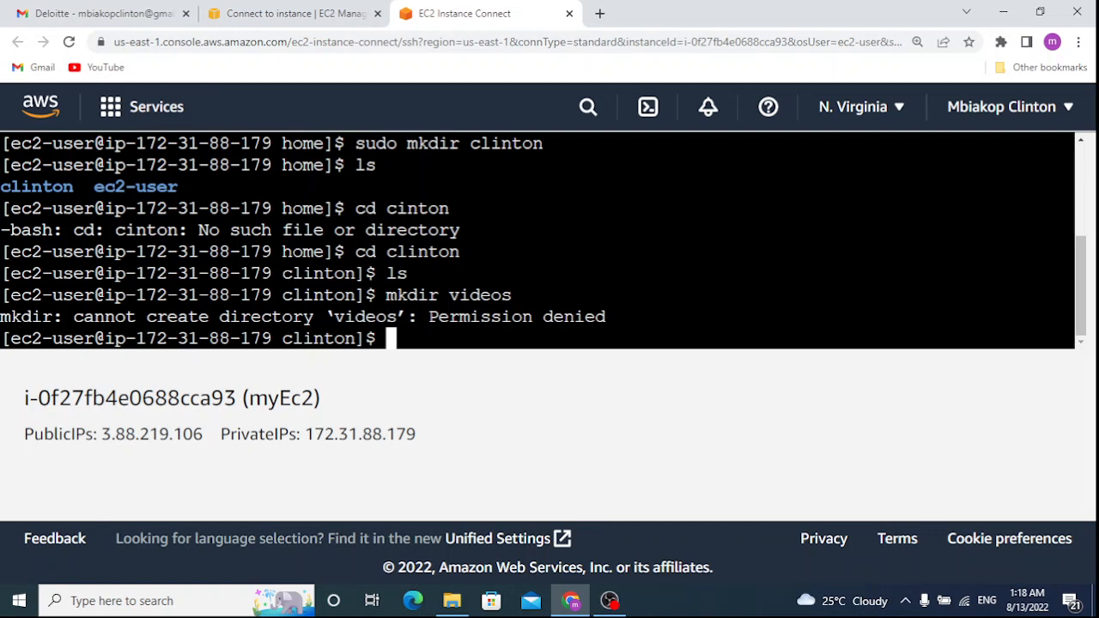
Step: Create the videos directory with sudo mkdir and list the current directory's contents with ls
{"action": "type", "text": "sudo "}
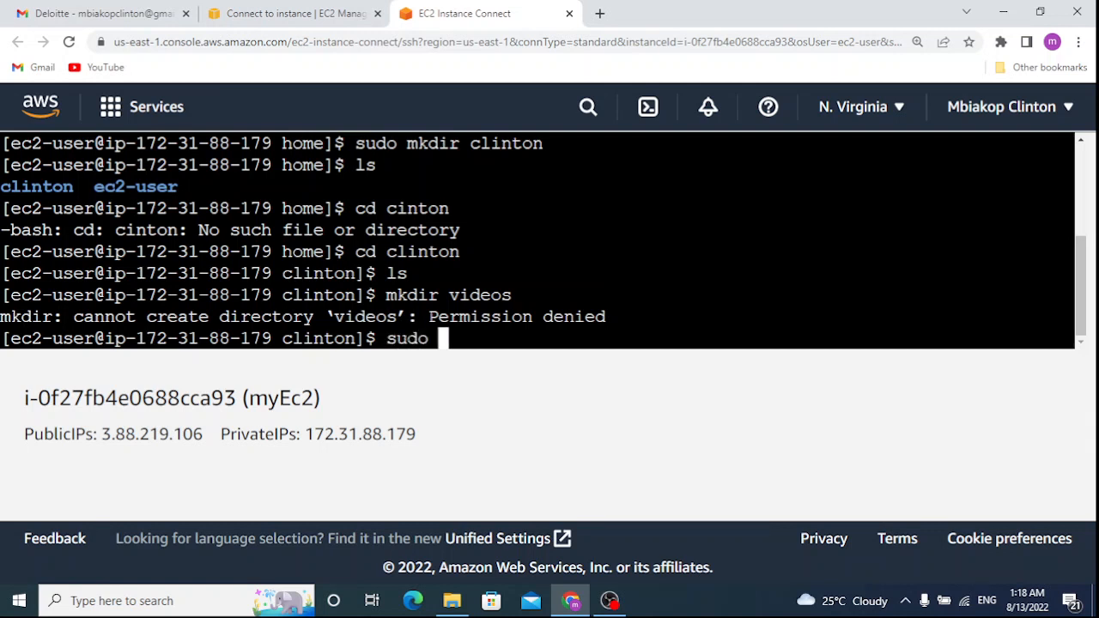
{"action": "type", "text": "mkdir "}
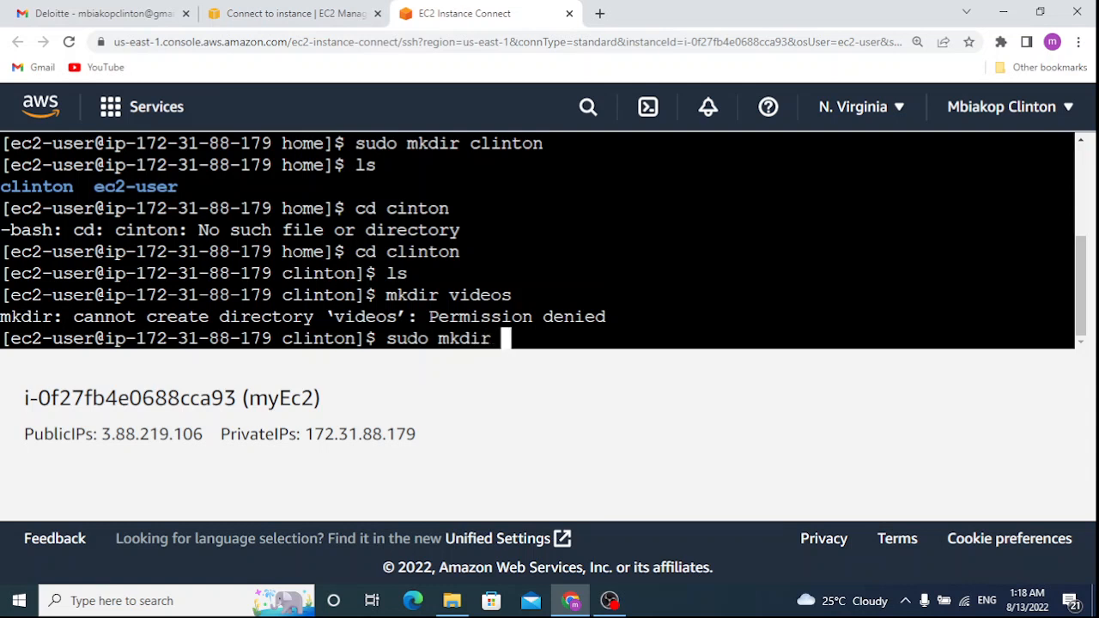
{"action": "type", "text": "vido"}
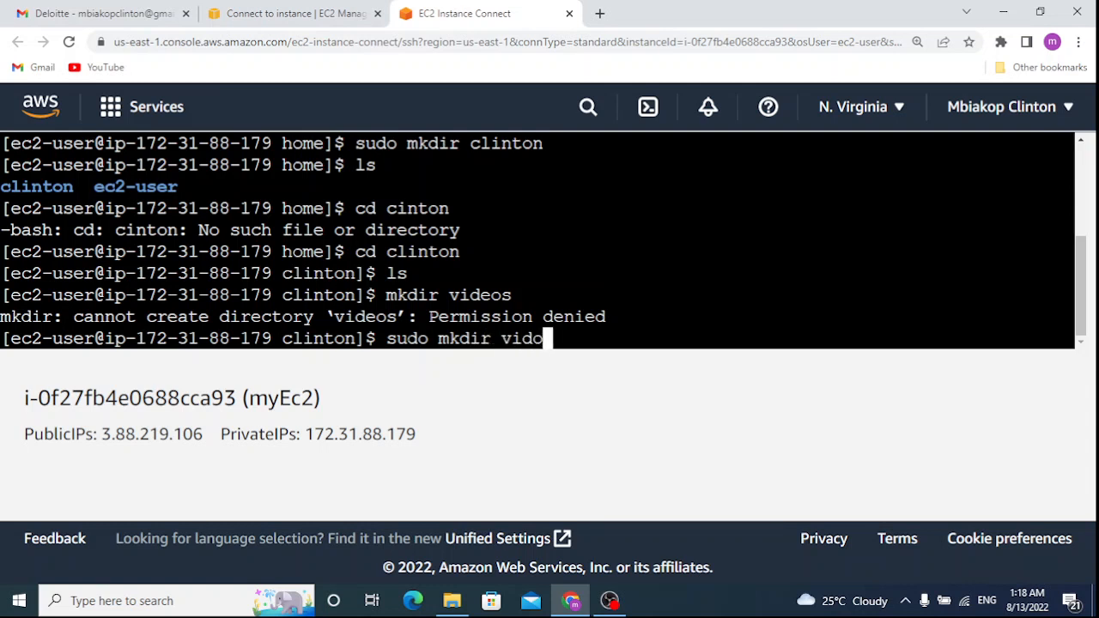
{"action": "key", "text": "BackSpace"}
{"action": "type", "text": "eos"}
{"action": "key", "text": "Return"}
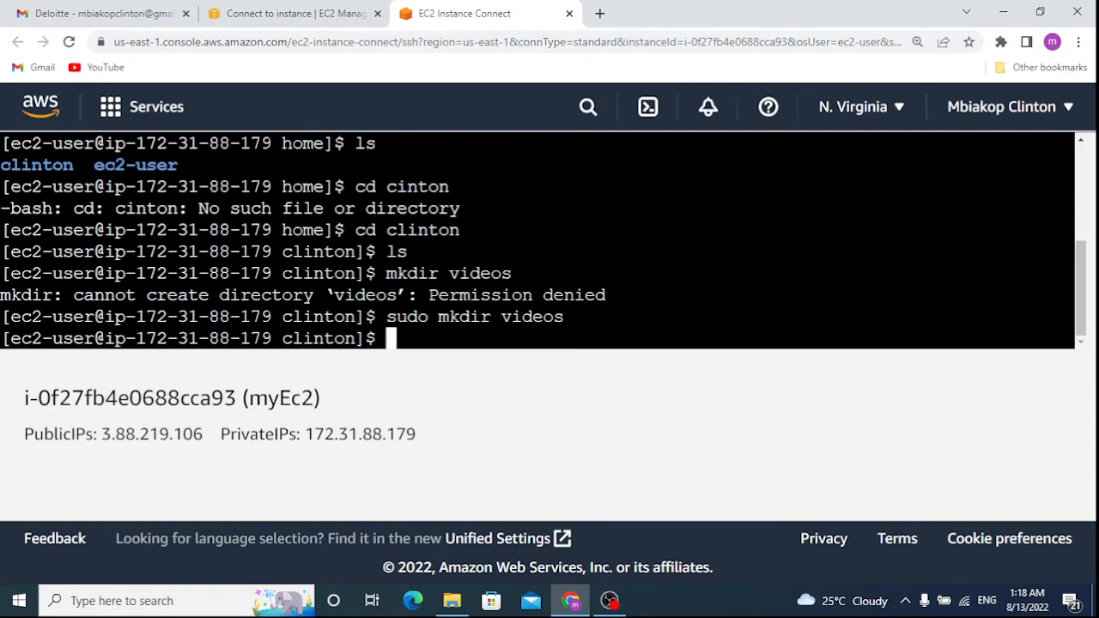
{"action": "type", "text": "ls"}
{"action": "key", "text": "Return"}
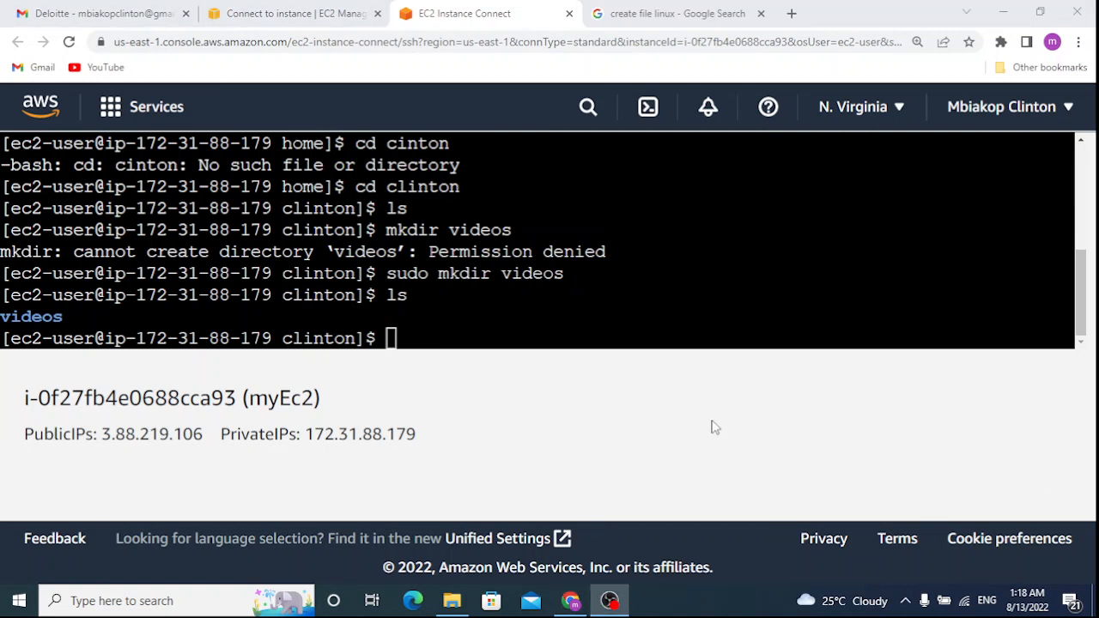
Step: Try to create a new.txt file in the current directory by running sudo cat new.txt
{"action": "left_click", "coordinate": [391, 338]}
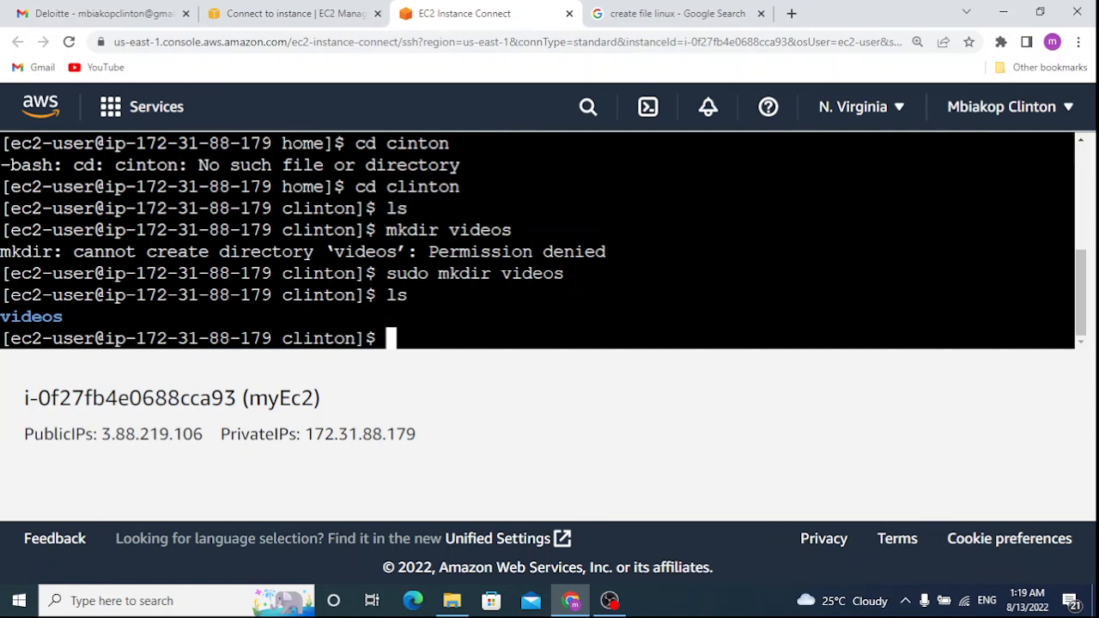
{"action": "type", "text": "cat"}
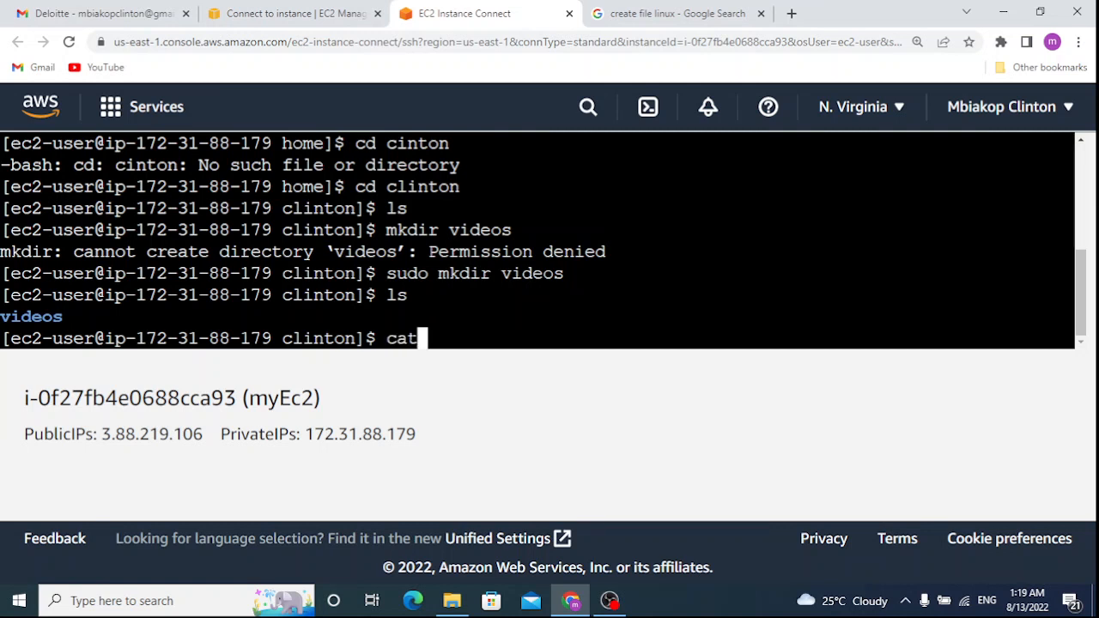
{"action": "key", "text": "BackSpace"}
{"action": "key", "text": "BackSpace"}
{"action": "key", "text": "BackSpace"}
{"action": "type", "text": "sudo "}
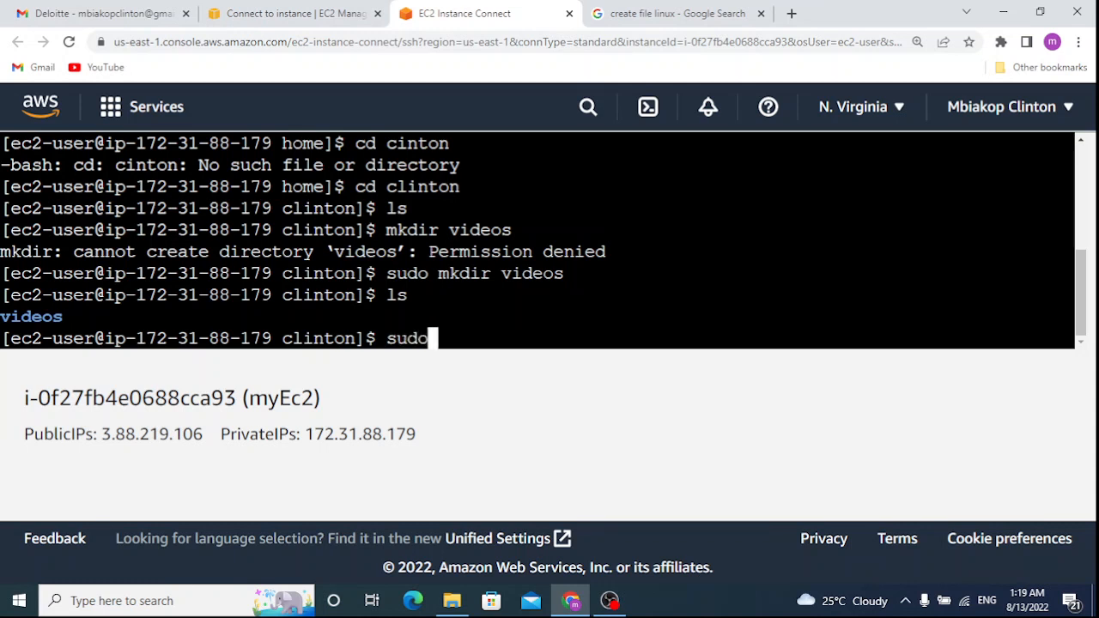
{"action": "type", "text": "cat "}
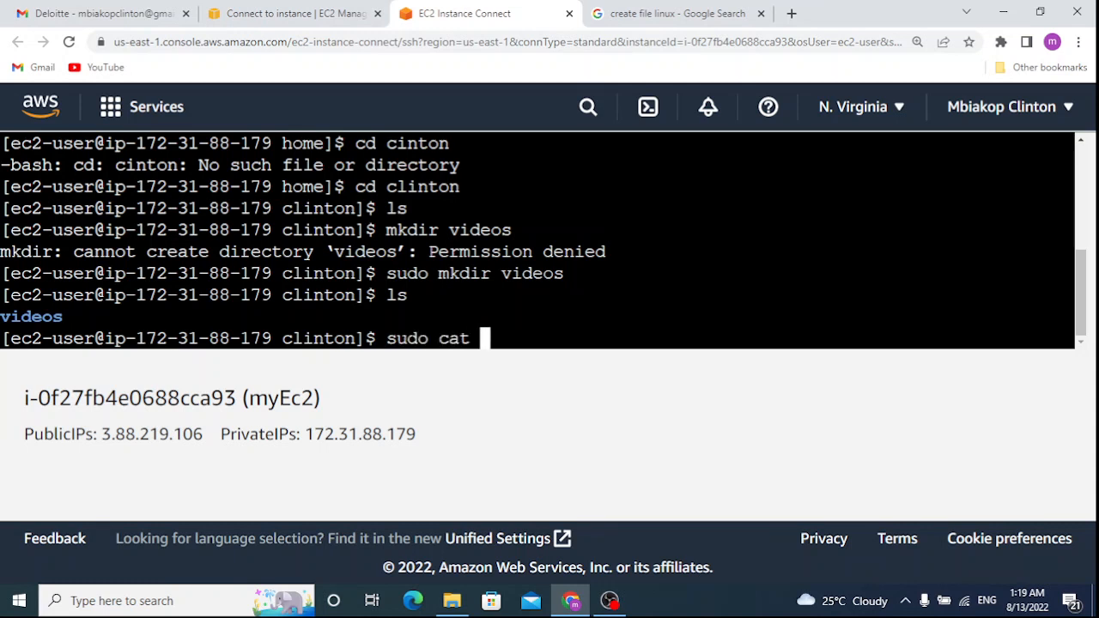
{"action": "type", "text": "new."}
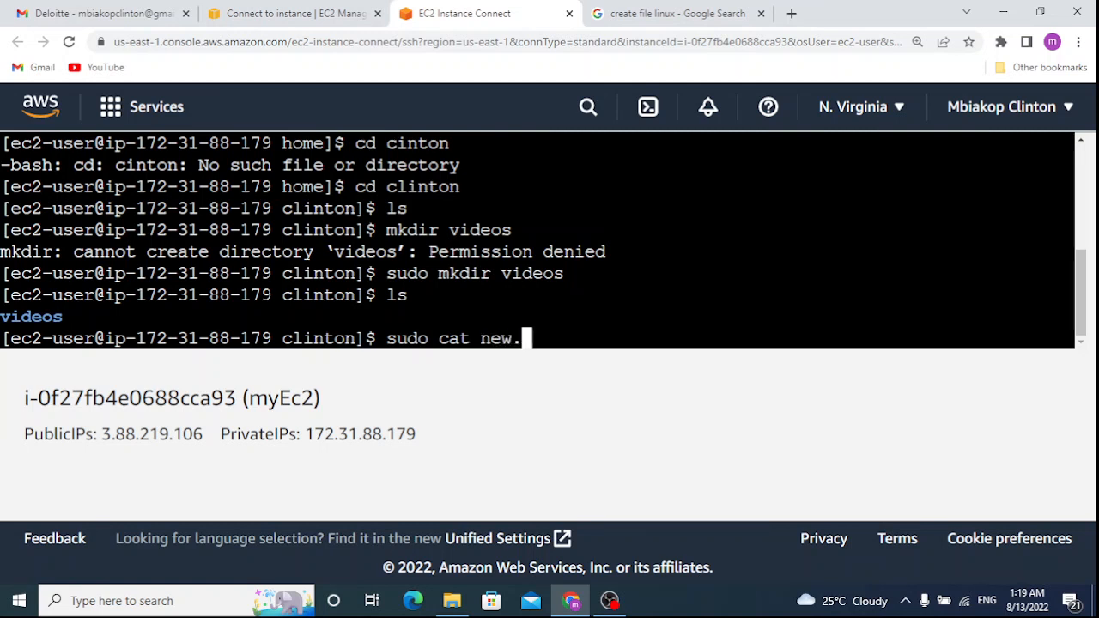
{"action": "type", "text": "txt"}
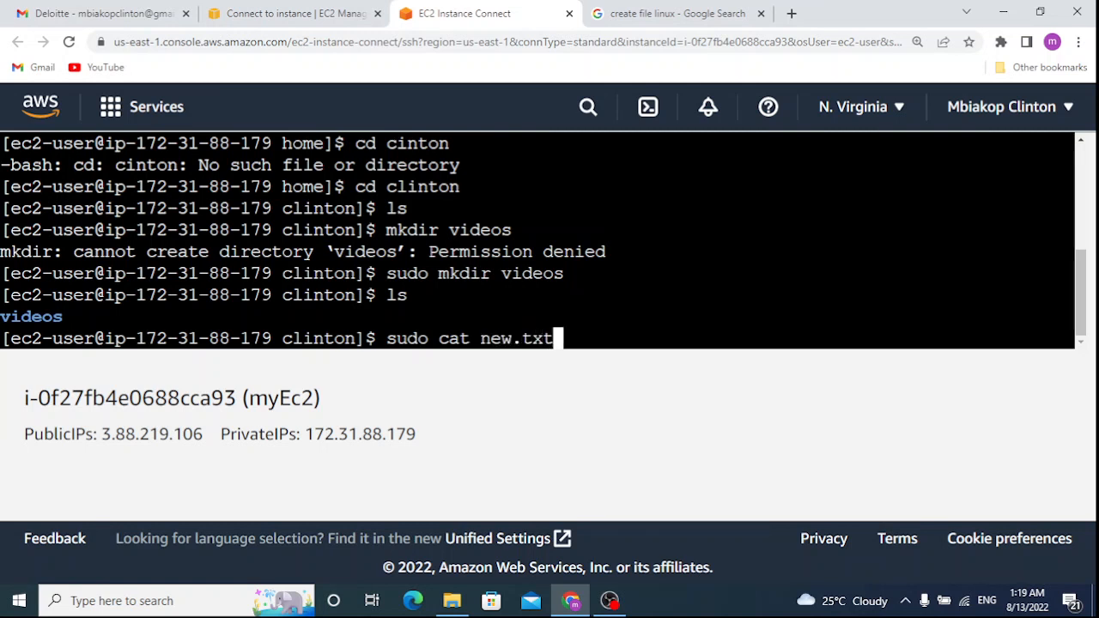
{"action": "key", "text": "Return"}
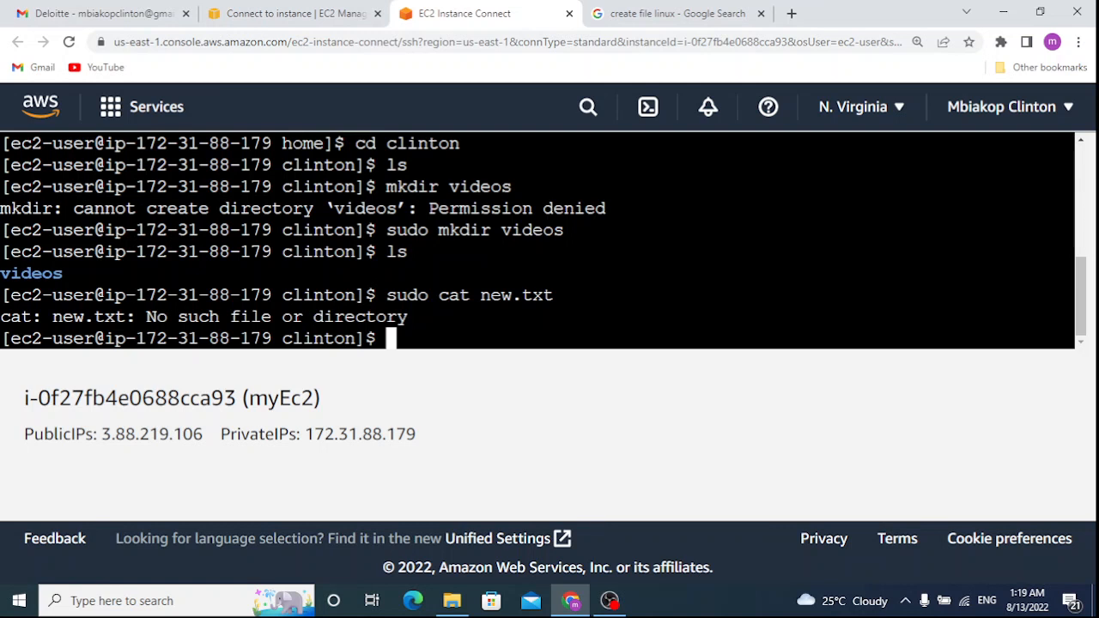
Step: Create an empty file new.txt with sudo touch and list the directory's contents with ls
{"action": "key", "text": "alt+Tab"}
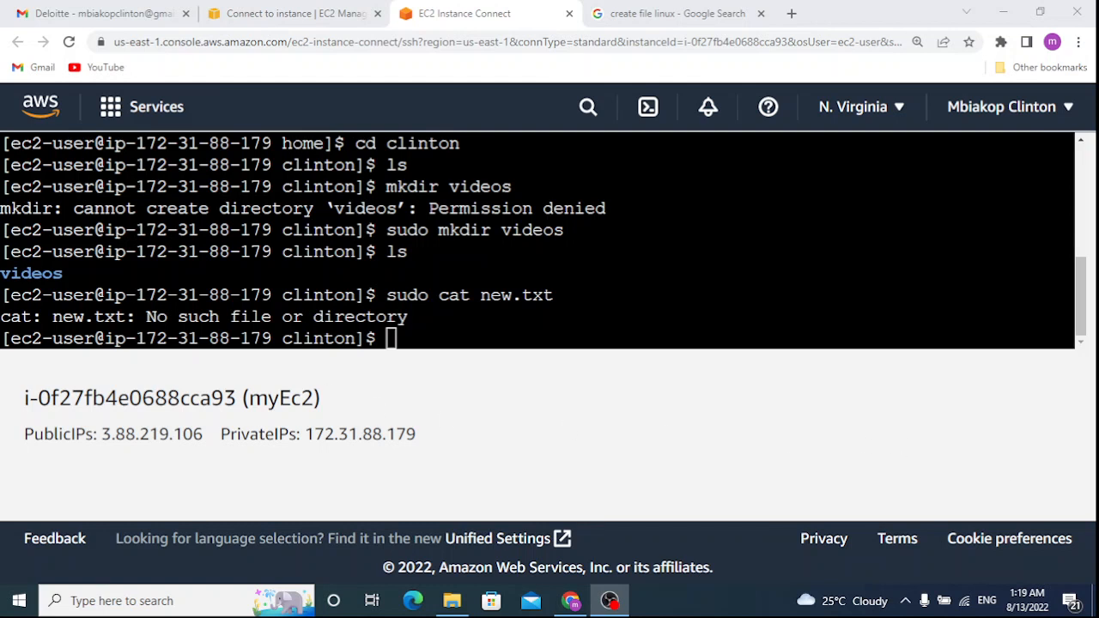
{"action": "key", "text": "alt+Tab"}
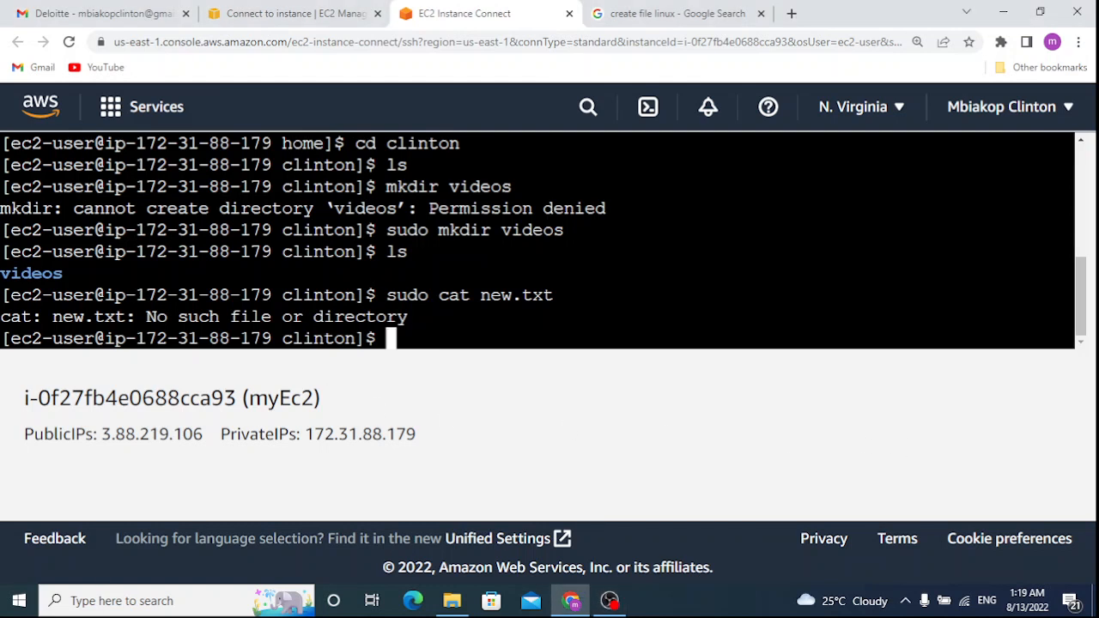
{"action": "type", "text": "sudo touc"}
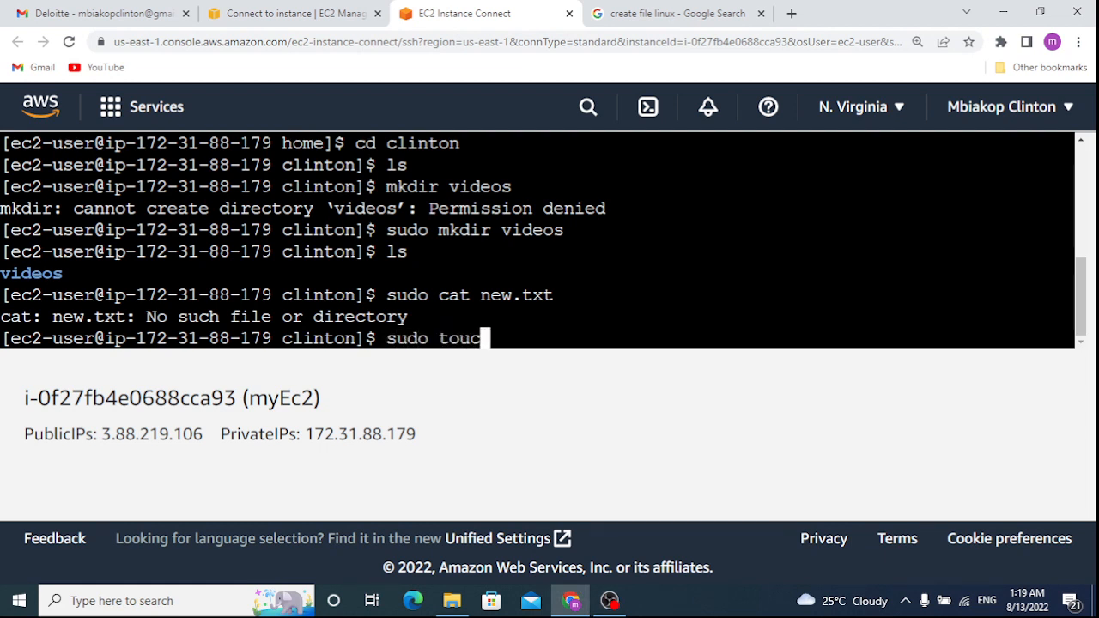
{"action": "type", "text": "h new"}
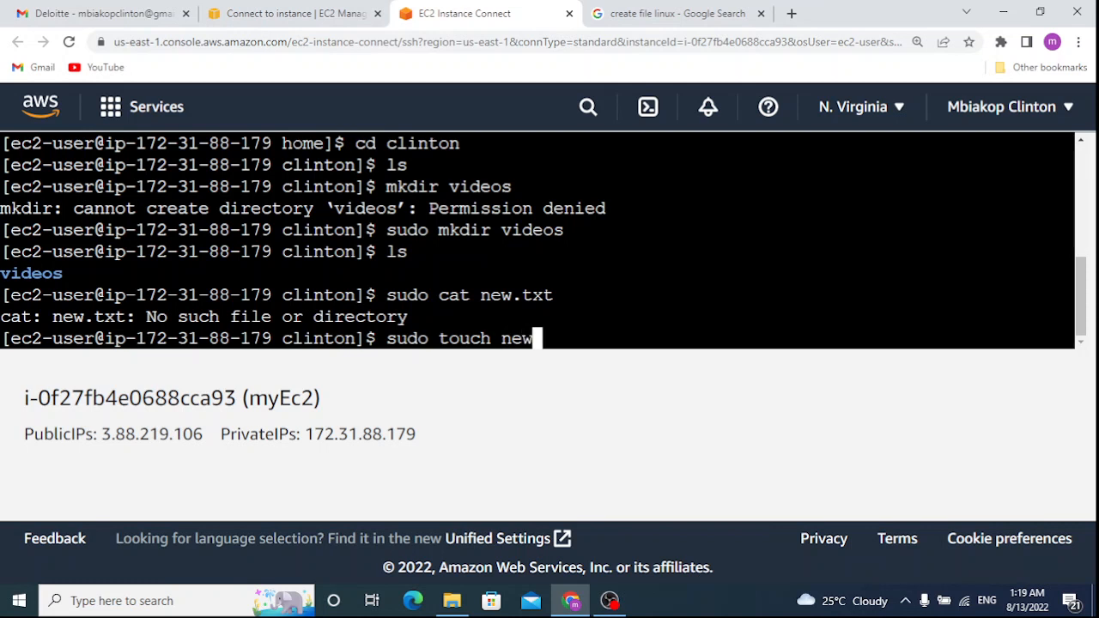
{"action": "type", "text": ".te"}
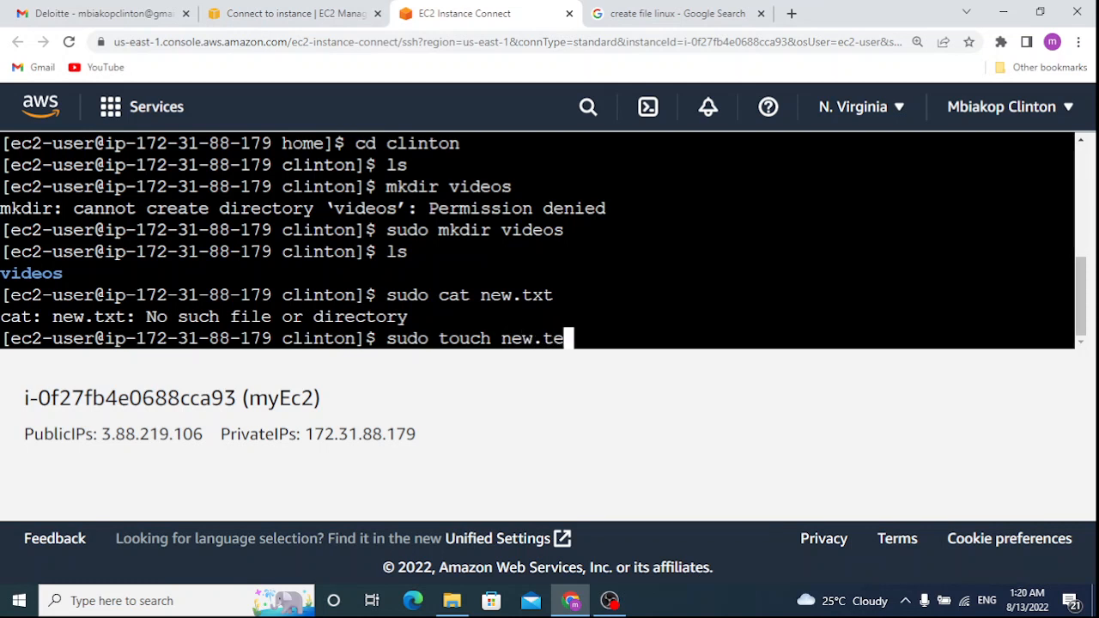
{"action": "key", "text": "BackSpace"}
{"action": "type", "text": "xt"}
{"action": "key", "text": "Return"}
{"action": "type", "text": "l"}
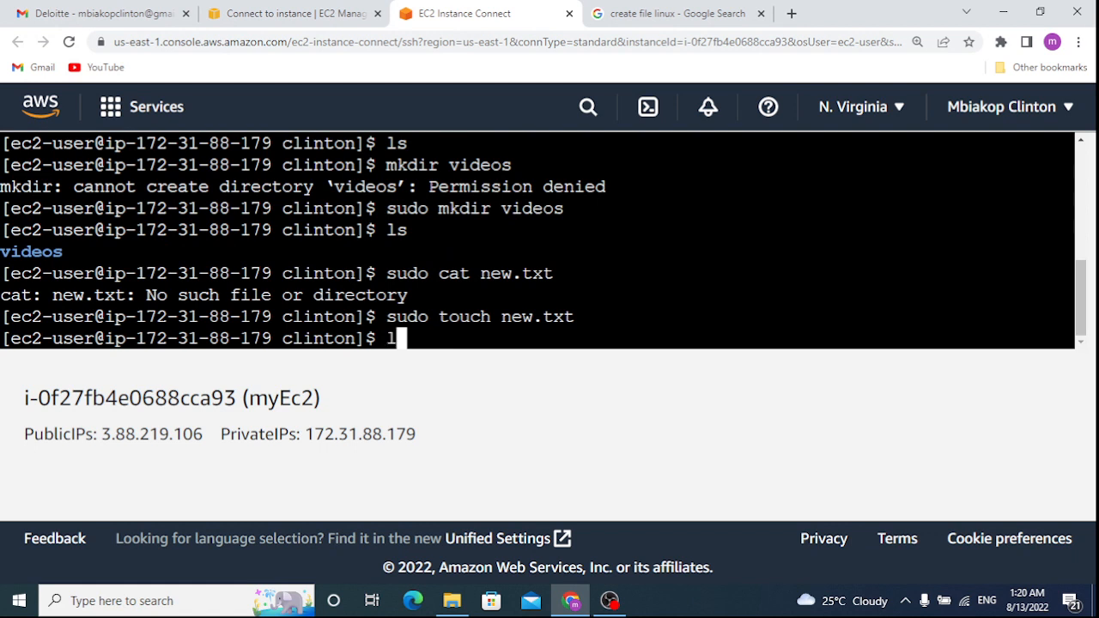
{"action": "type", "text": "s"}
{"action": "key", "text": "Return"}
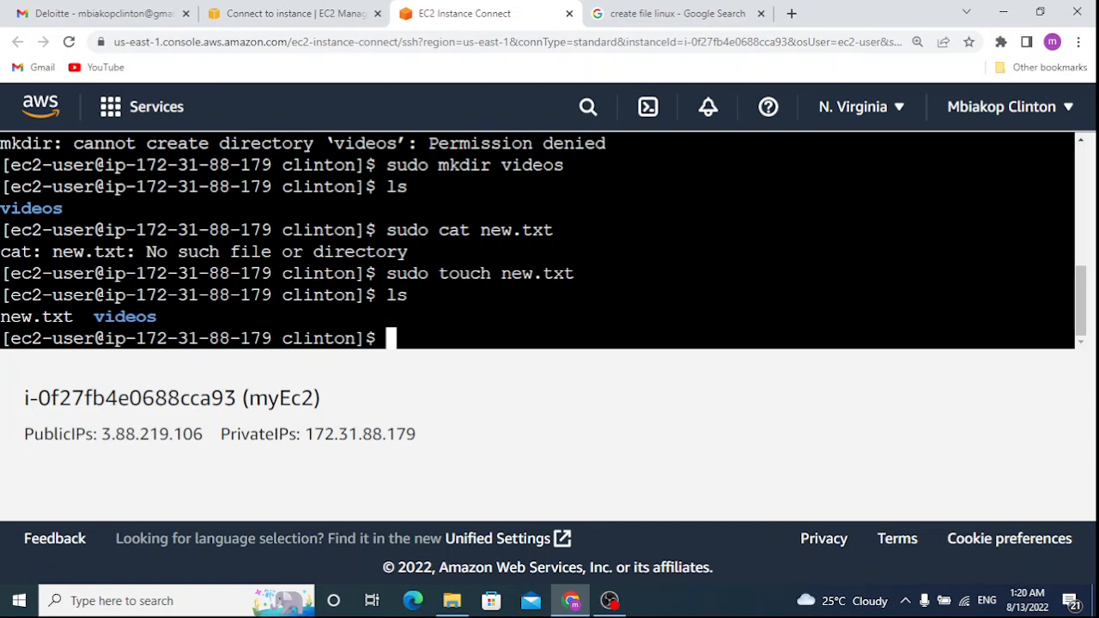
Step: Display the contents of new.txt in the terminal with cat
{"action": "type", "text": "cat"}
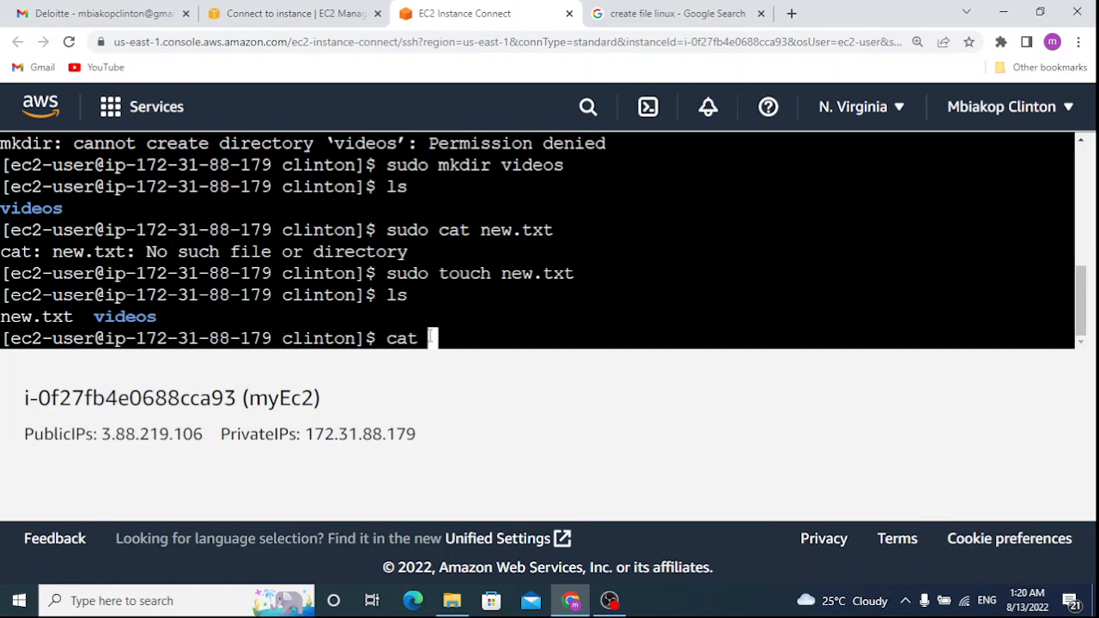
{"action": "type", "text": " new"}
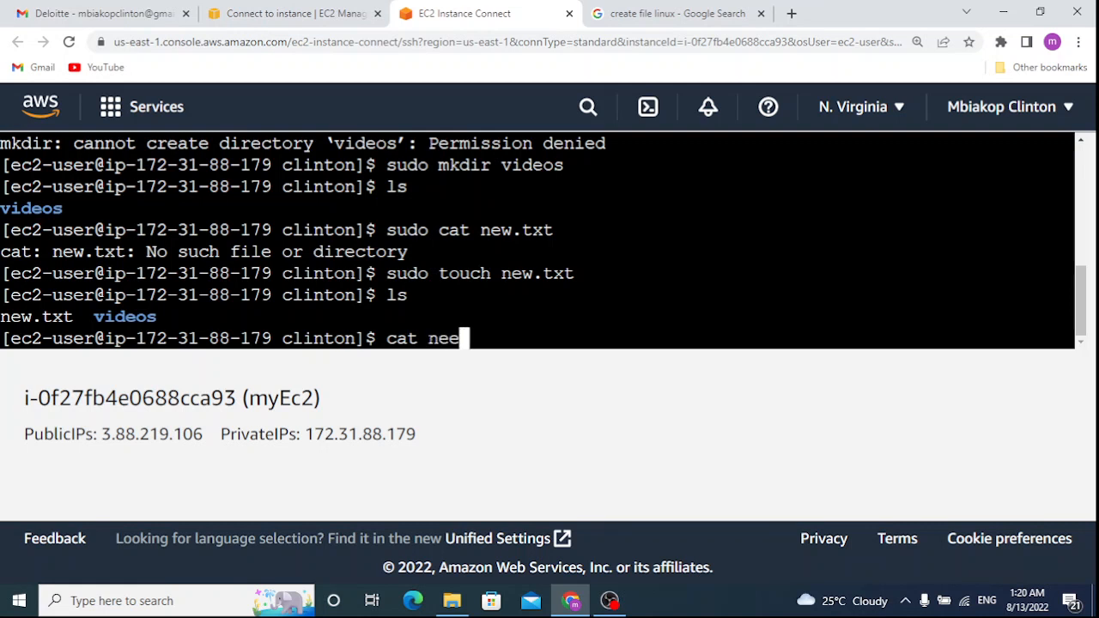
{"action": "key", "text": "BackSpace"}
{"action": "key", "text": "BackSpace"}
{"action": "key", "text": "BackSpace"}
{"action": "type", "text": "n"}
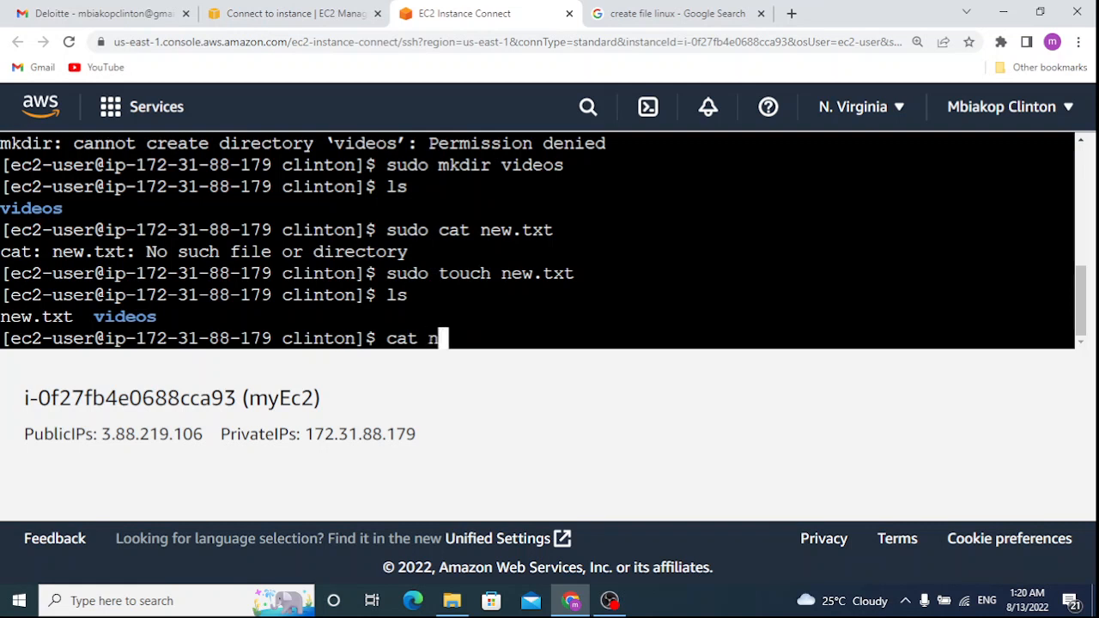
{"action": "type", "text": "ew.txt"}
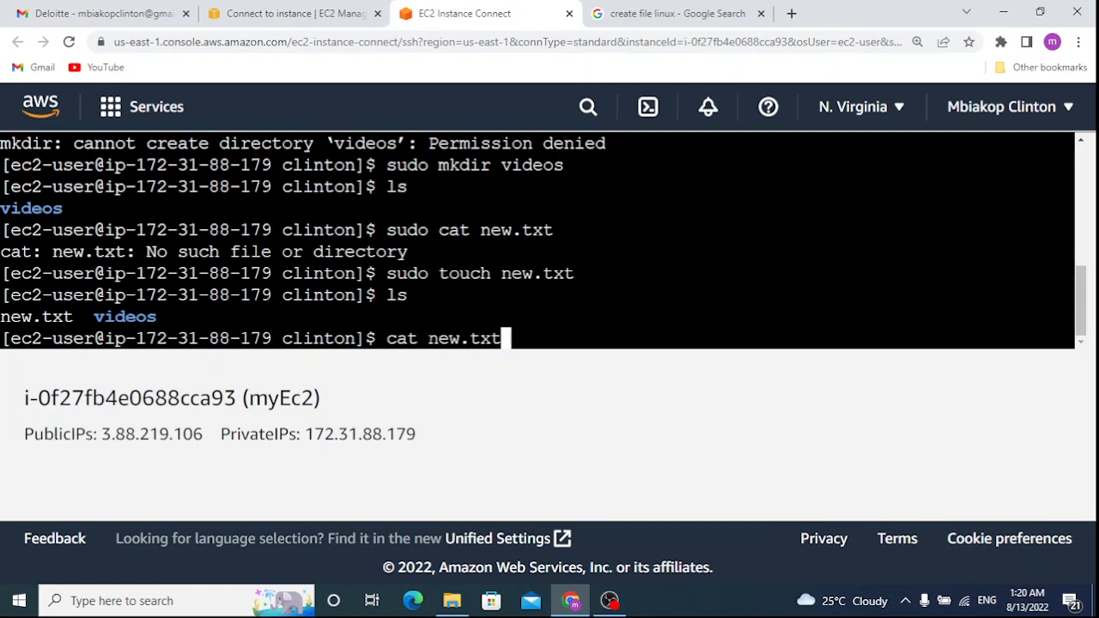
{"action": "key", "text": "Return"}
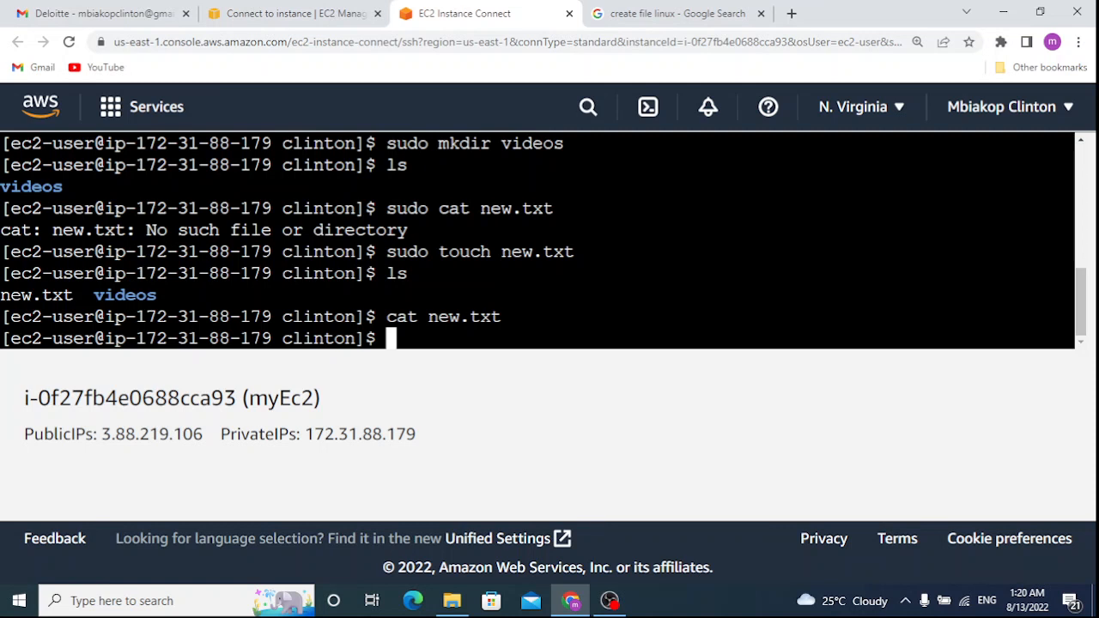
Step: Open new.txt for editing in the nano editor using sudo
{"action": "type", "text": "sudo "}
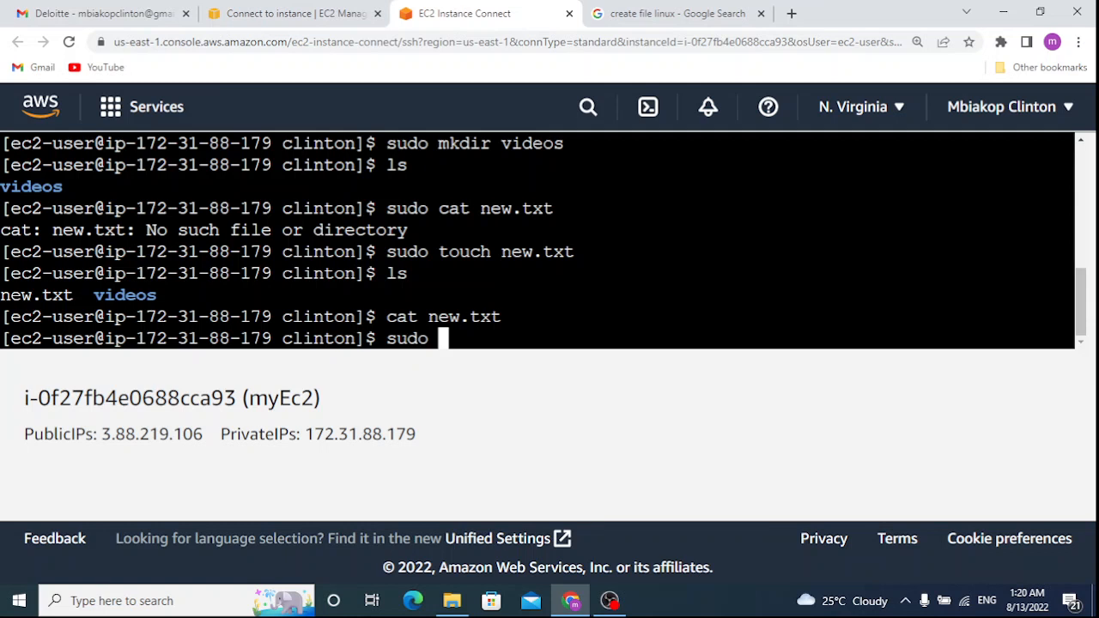
{"action": "type", "text": "nano "}
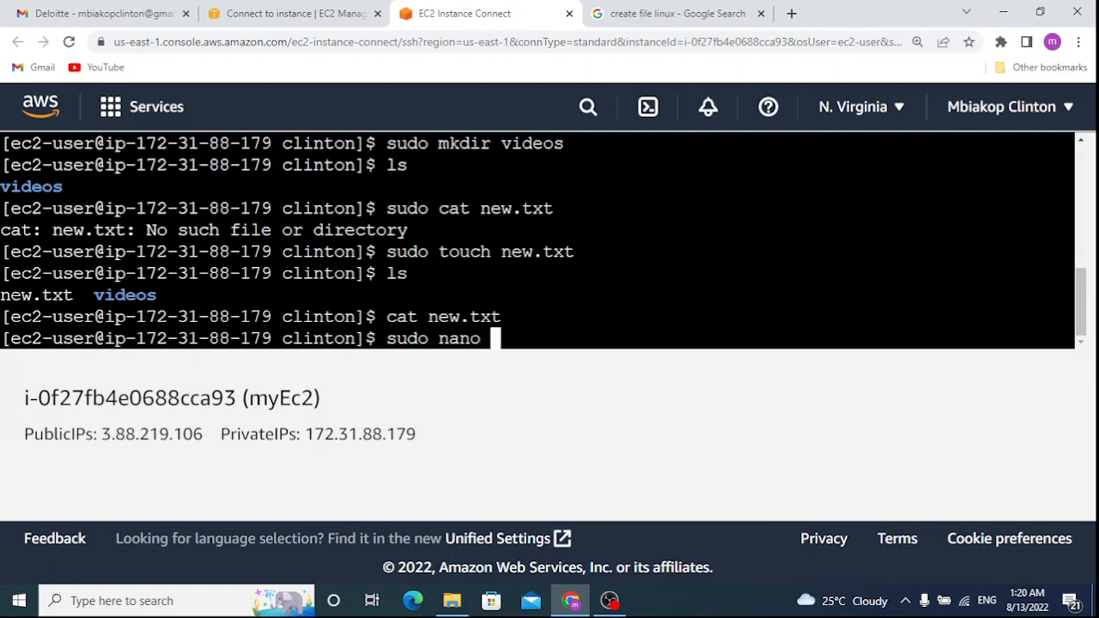
{"action": "type", "text": "new,."}
{"action": "key", "text": "BackSpace"}
{"action": "key", "text": "BackSpace"}
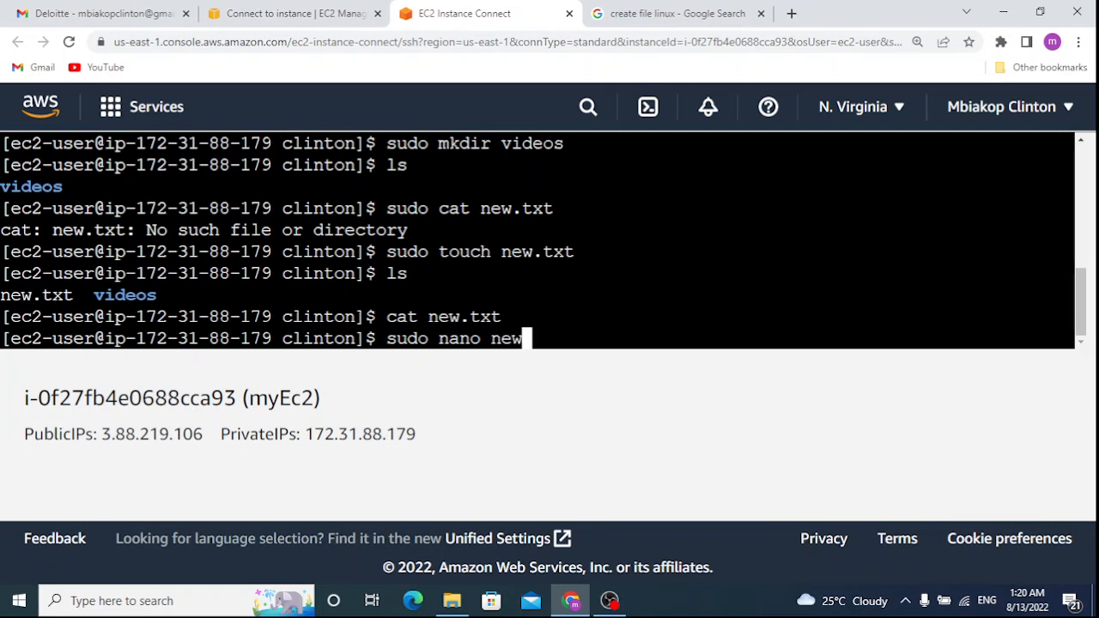
{"action": "type", "text": ".txt"}
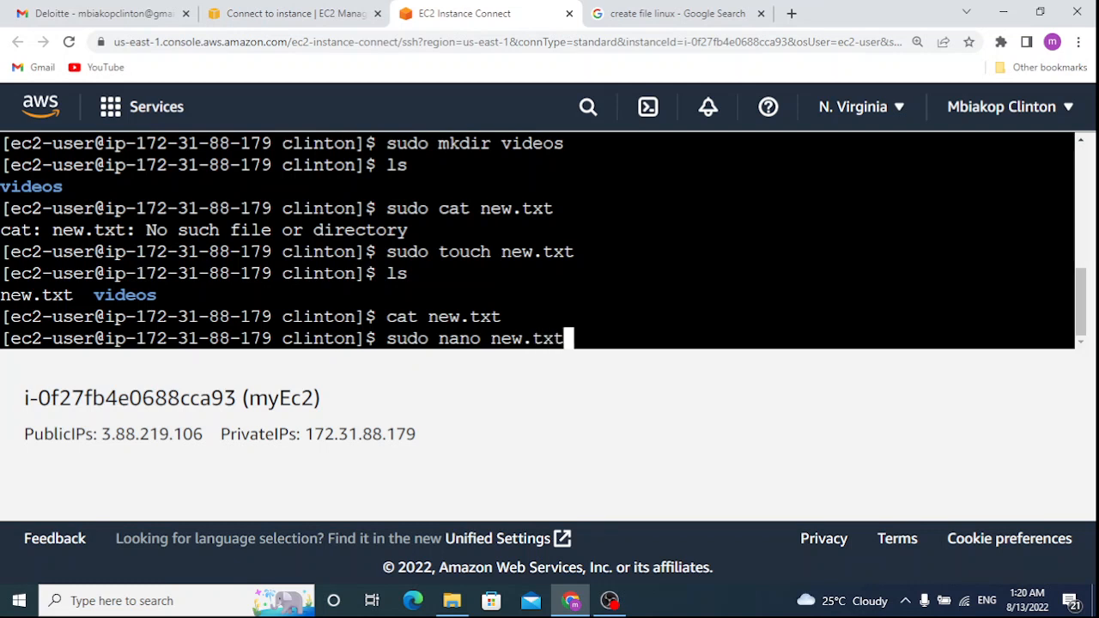
{"action": "key", "text": "Return"}
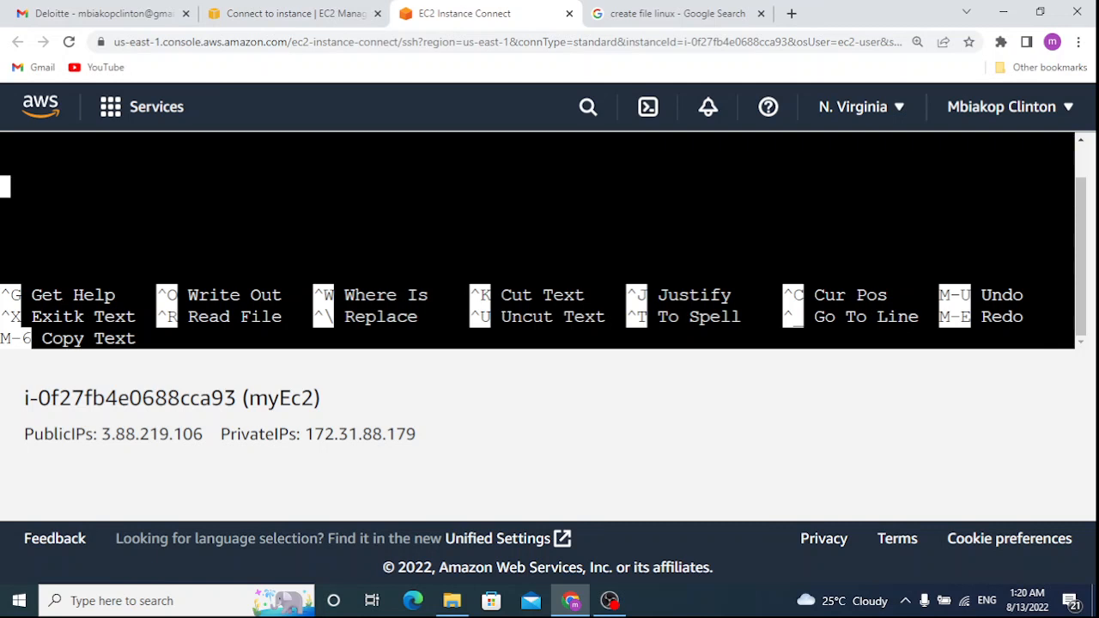
{"action": "type", "text": "hi"}
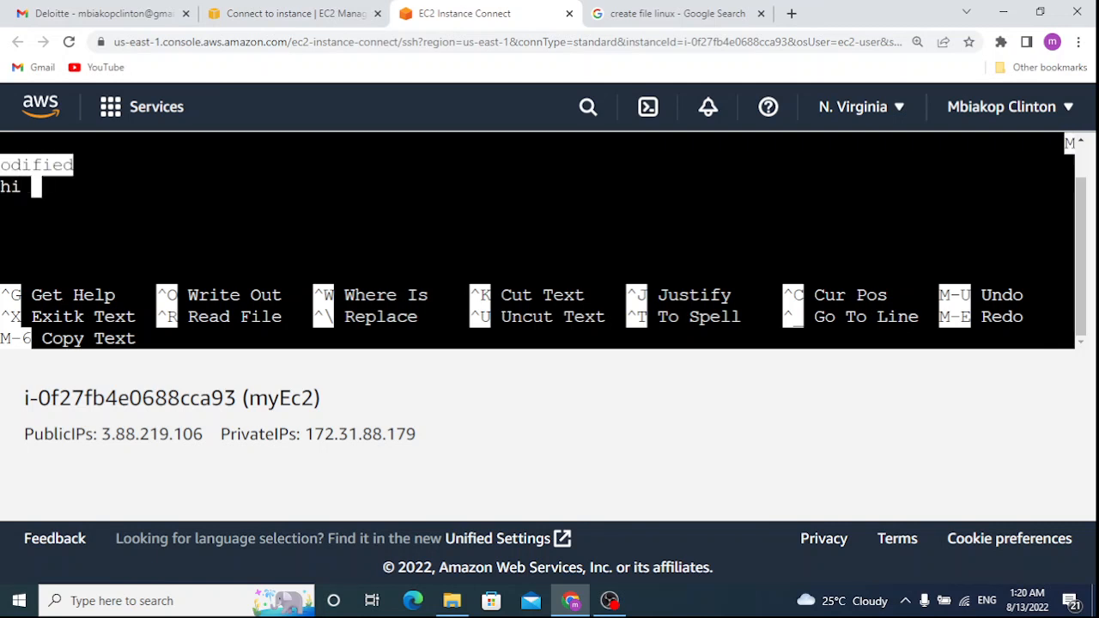
{"action": "type", "text": " my na"}
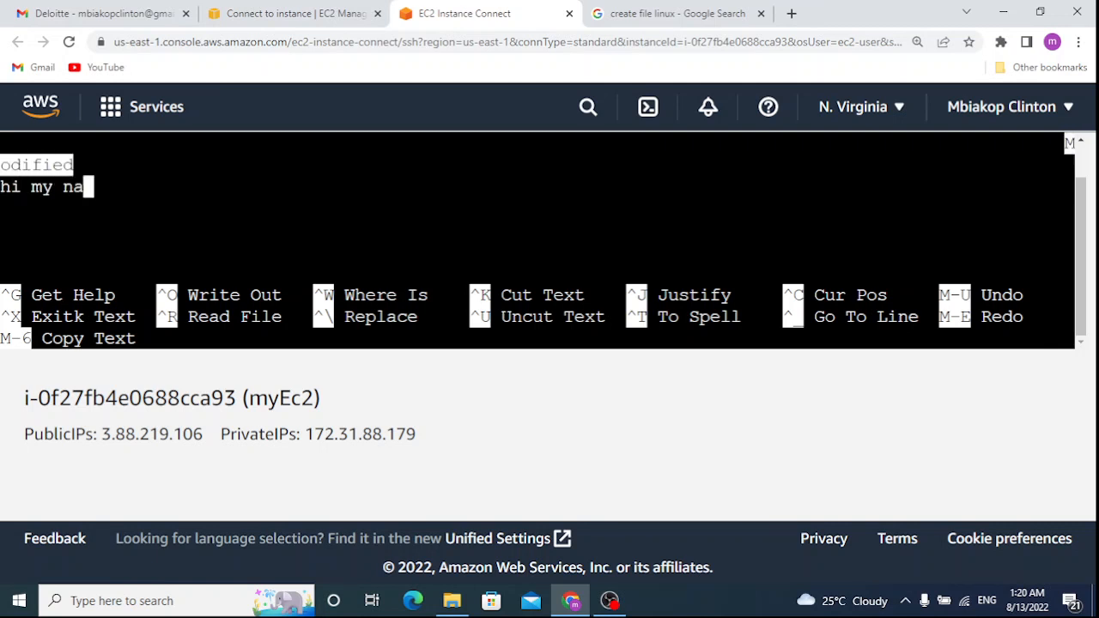
{"action": "type", "text": "me lis clonton."}
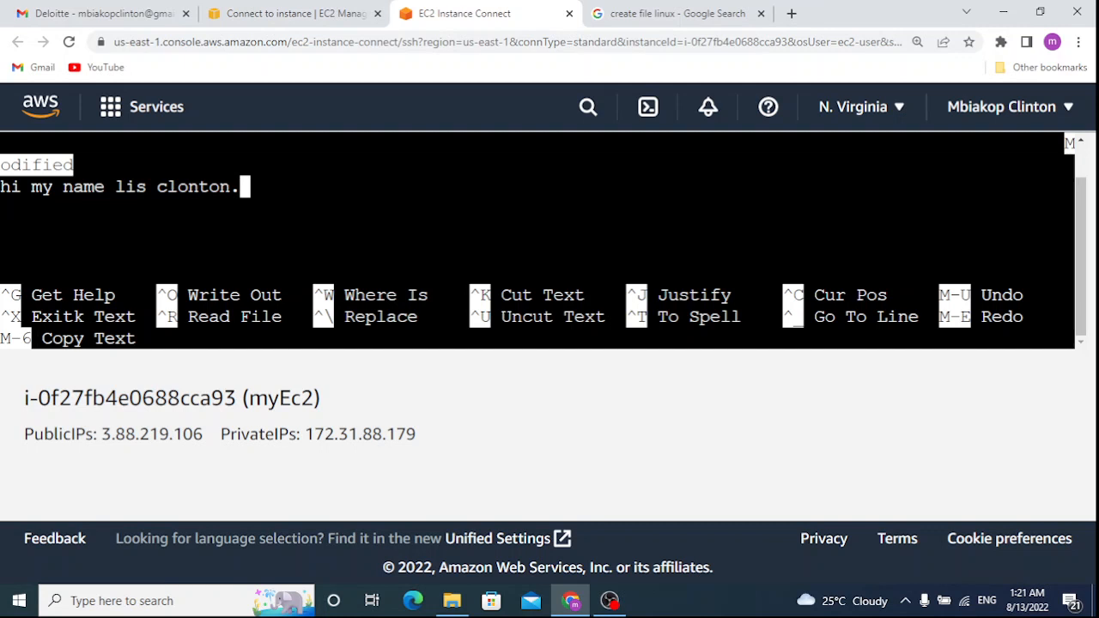
{"action": "key", "text": "Return"}
{"action": "key", "text": "BackSpace"}
{"action": "key", "text": "BackSpace"}
{"action": "key", "text": "BackSpace"}
{"action": "key", "text": "BackSpace"}
{"action": "key", "text": "BackSpace"}
{"action": "key", "text": "BackSpace"}
{"action": "key", "text": "BackSpace"}
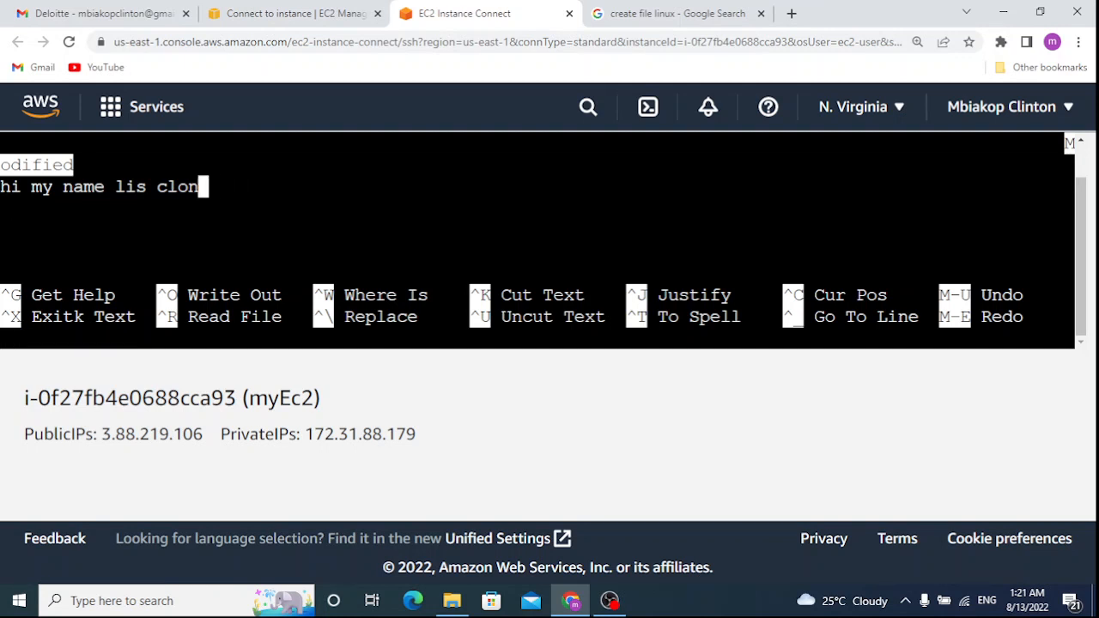
{"action": "key", "text": "BackSpace"}
{"action": "key", "text": "BackSpace"}
{"action": "key", "text": "BackSpace"}
{"action": "key", "text": "BackSpace"}
{"action": "key", "text": "BackSpace"}
{"action": "key", "text": "BackSpace"}
{"action": "key", "text": "BackSpace"}
{"action": "key", "text": "BackSpace"}
{"action": "key", "text": "BackSpace"}
{"action": "key", "text": "BackSpace"}
{"action": "key", "text": "BackSpace"}
{"action": "key", "text": "BackSpace"}
{"action": "key", "text": "BackSpace"}
{"action": "key", "text": "BackSpace"}
{"action": "key", "text": "BackSpace"}
{"action": "key", "text": "BackSpace"}
{"action": "key", "text": "BackSpace"}
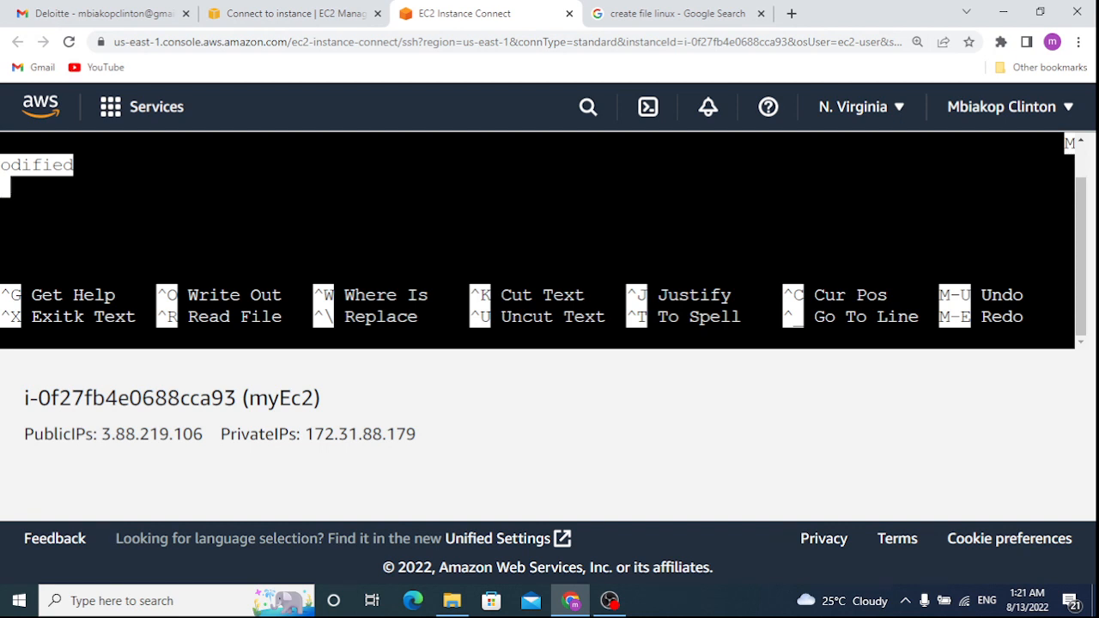
Step: Write a first line in new.txt reading "Hi my name is" followed by the author's first name and a period
{"action": "type", "text": "Hi my"}
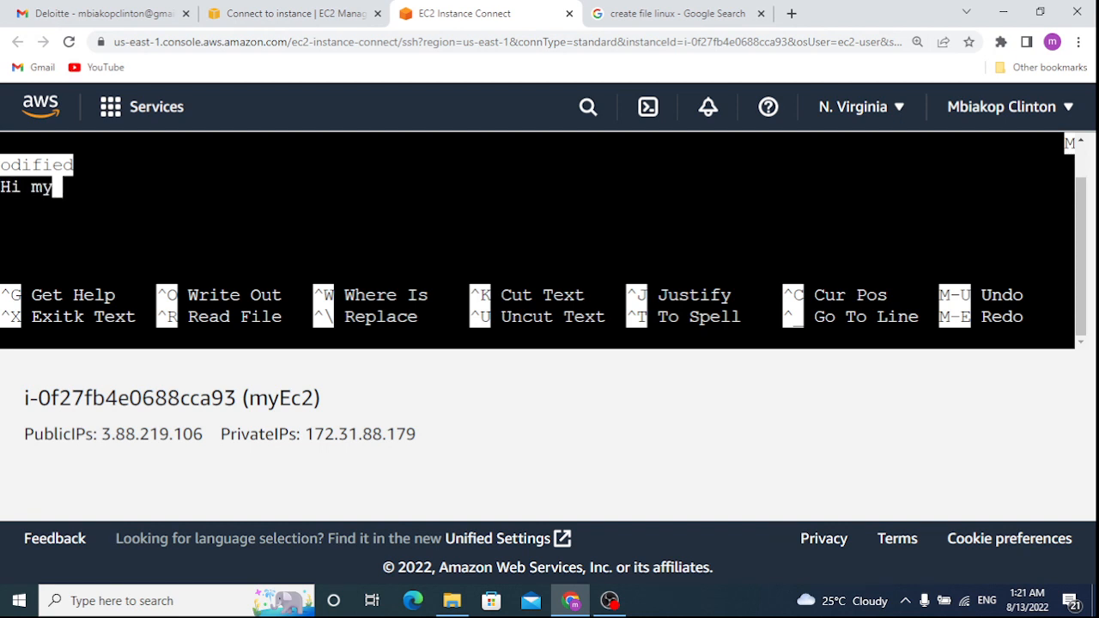
{"action": "type", "text": " nae"}
{"action": "key", "text": "BackSpace"}
{"action": "key", "text": "BackSpace"}
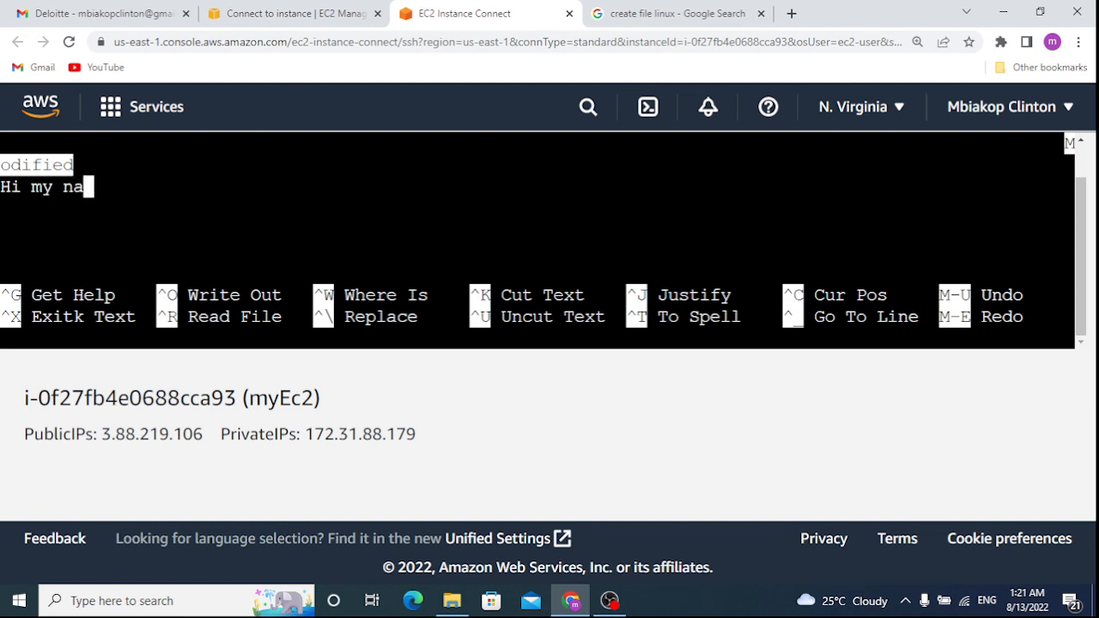
{"action": "type", "text": "me is "}
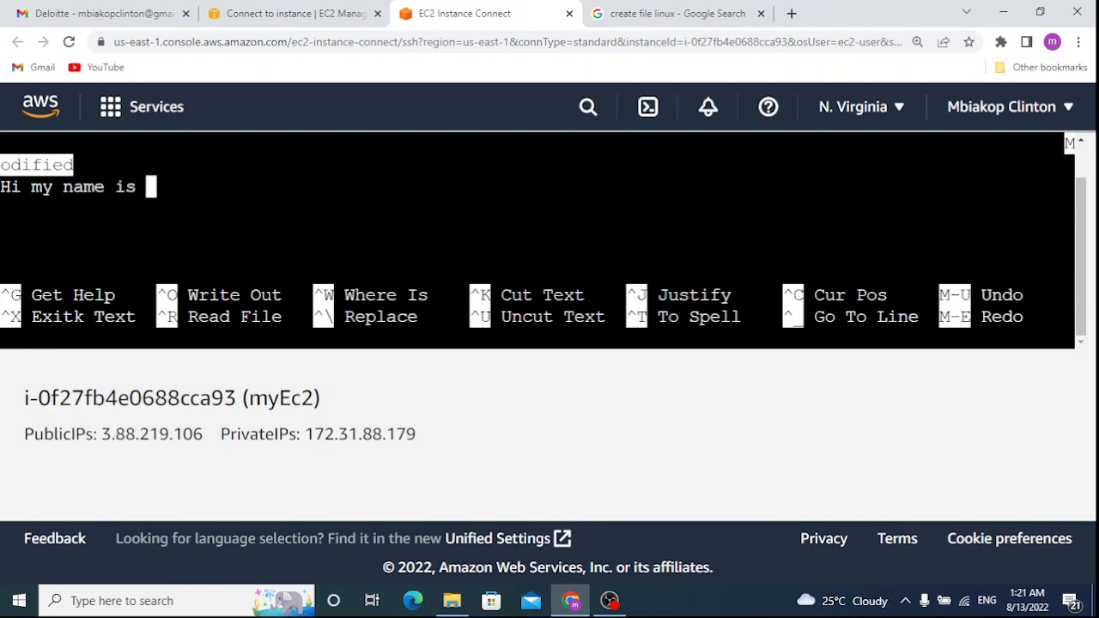
{"action": "type", "text": "clinton"}
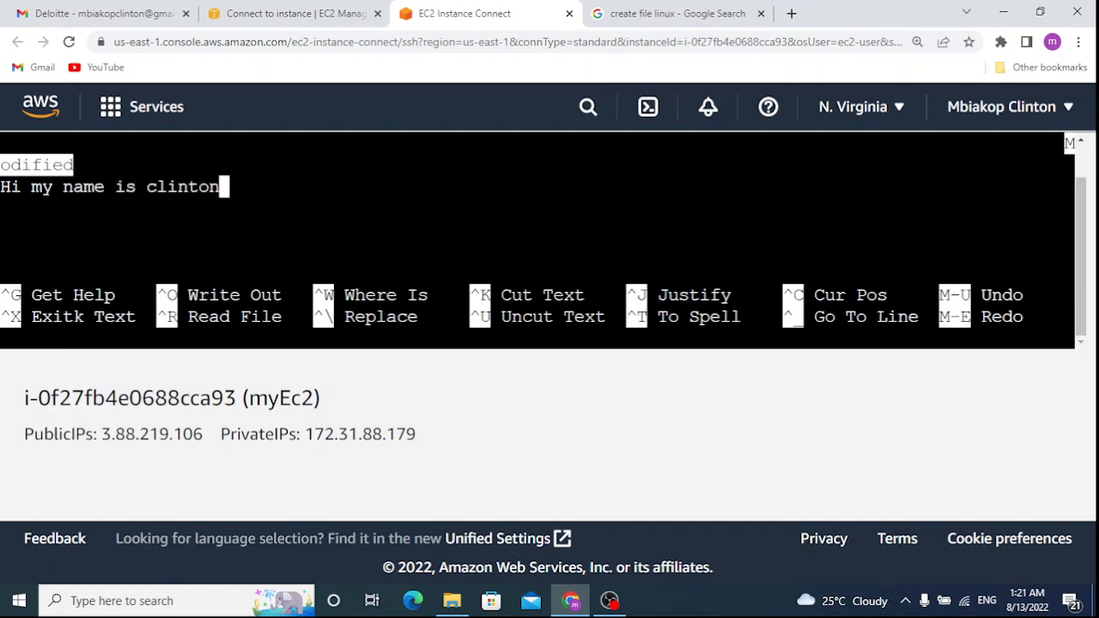
{"action": "type", "text": "."}
{"action": "key", "text": "Return"}
Step: Add a second line to new.txt reading "And I love programming." and end it with a line break
{"action": "type", "text": "And"}
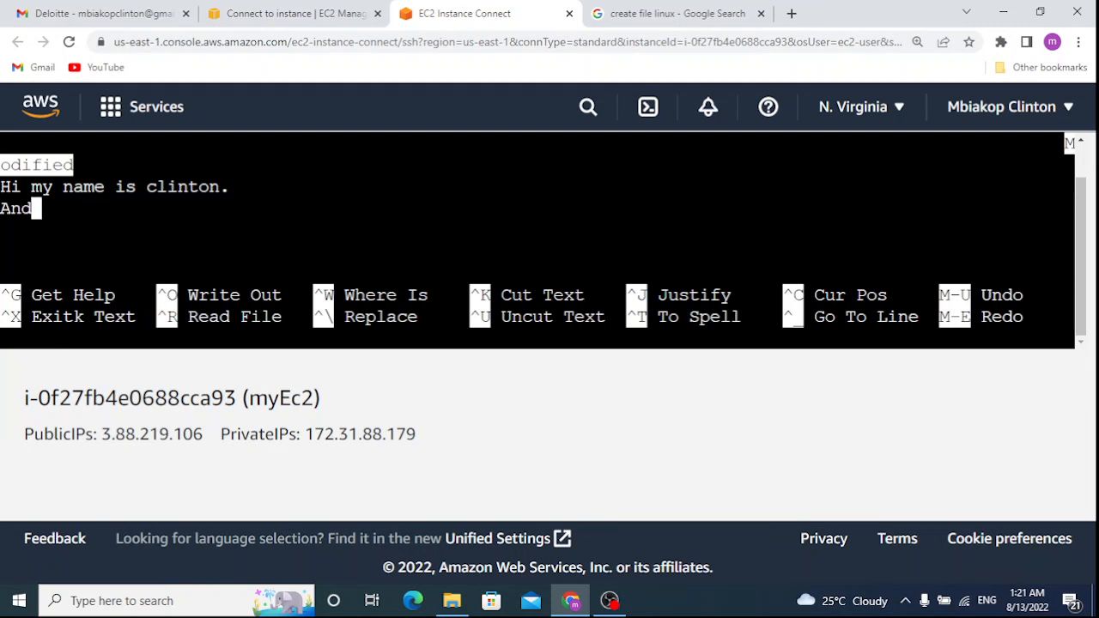
{"action": "type", "text": " I love"}
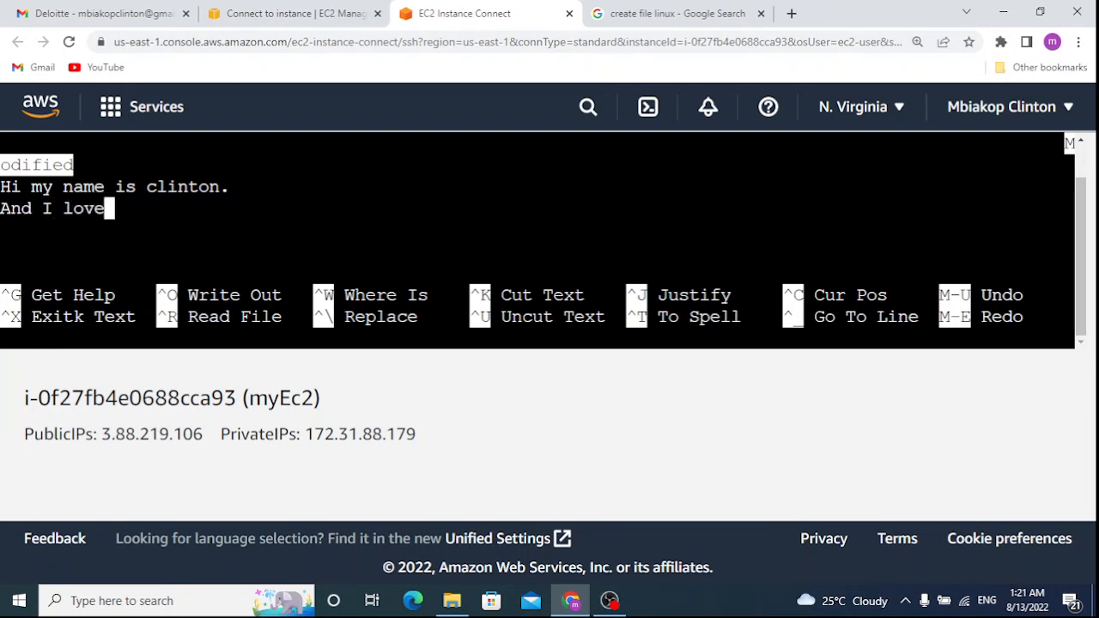
{"action": "type", "text": " pro"}
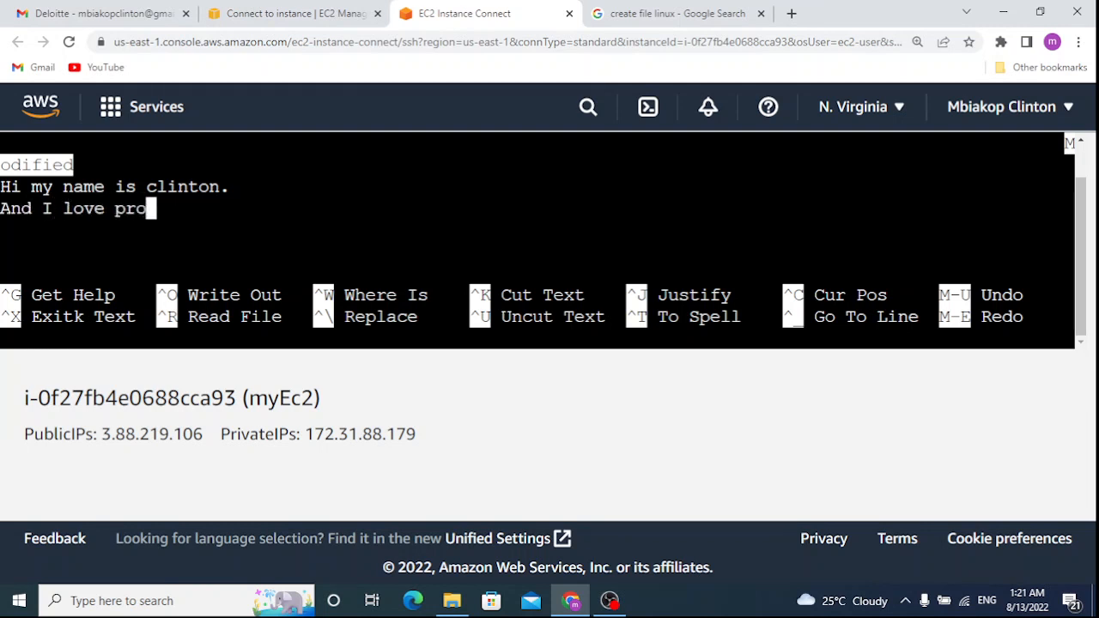
{"action": "type", "text": "gramming"}
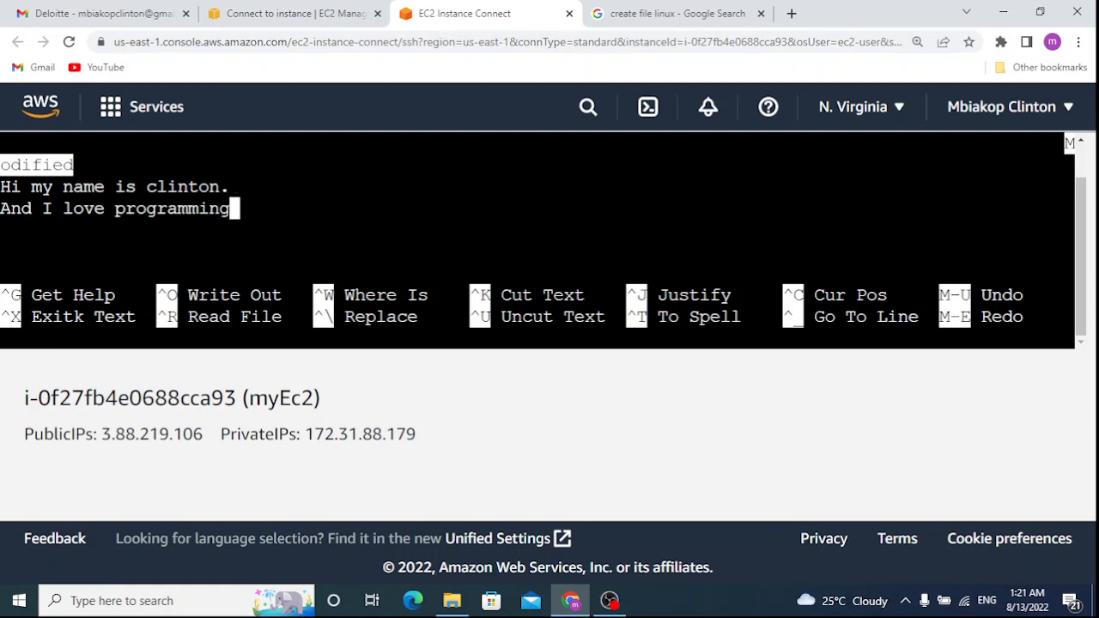
{"action": "type", "text": "."}
{"action": "key", "text": "Return"}
Step: Save the text under the file name new.txt and exit the nano editor
{"action": "key", "text": "ctrl+o"}
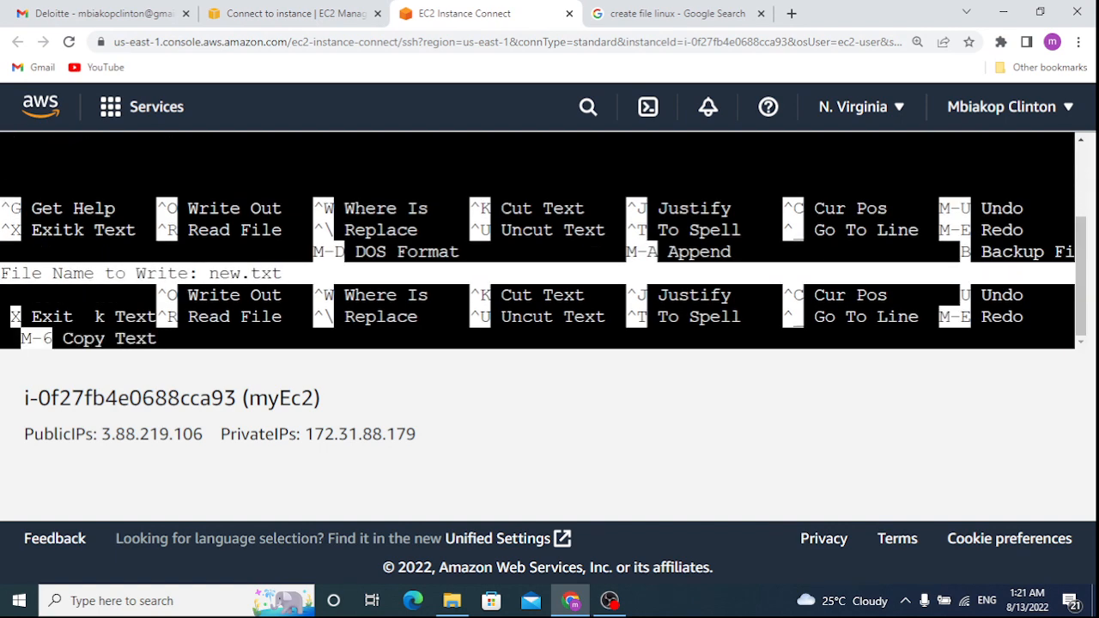
{"action": "key", "text": "Return"}
{"action": "key", "text": "ctrl+x"}
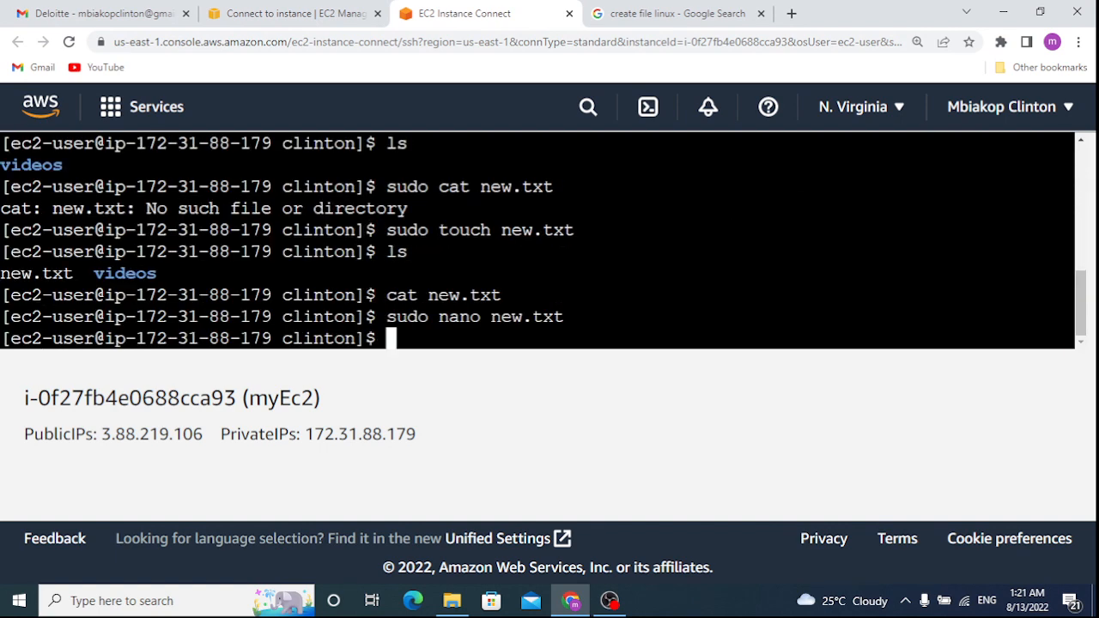
Step: Clear the terminal and display the contents of new.txt with cat
{"action": "type", "text": "clear"}
{"action": "key", "text": "Return"}
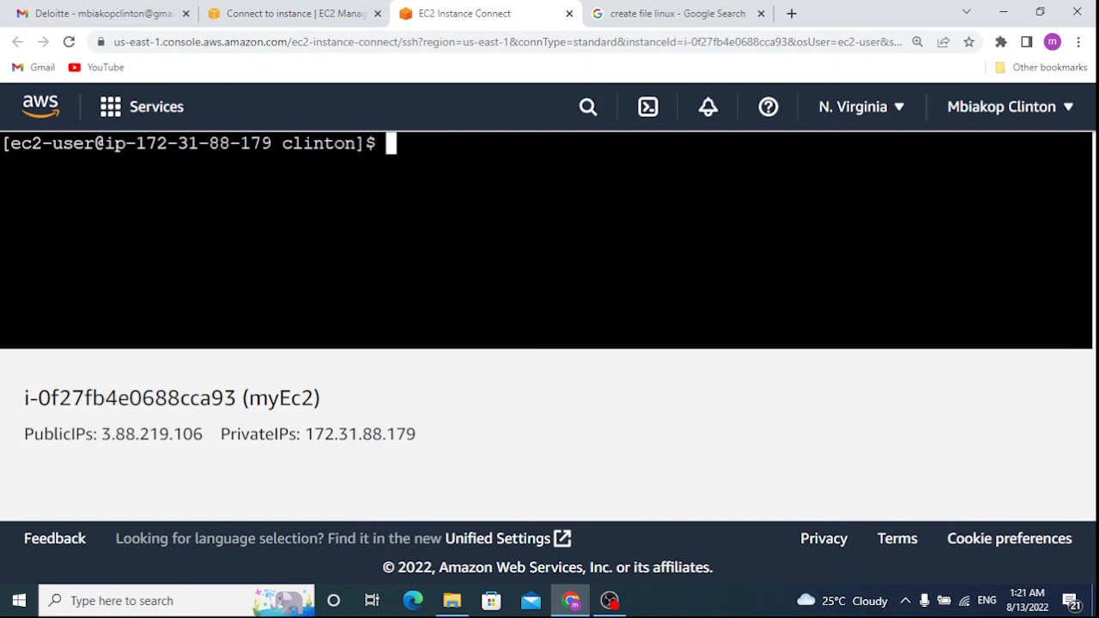
{"action": "type", "text": "cat "}
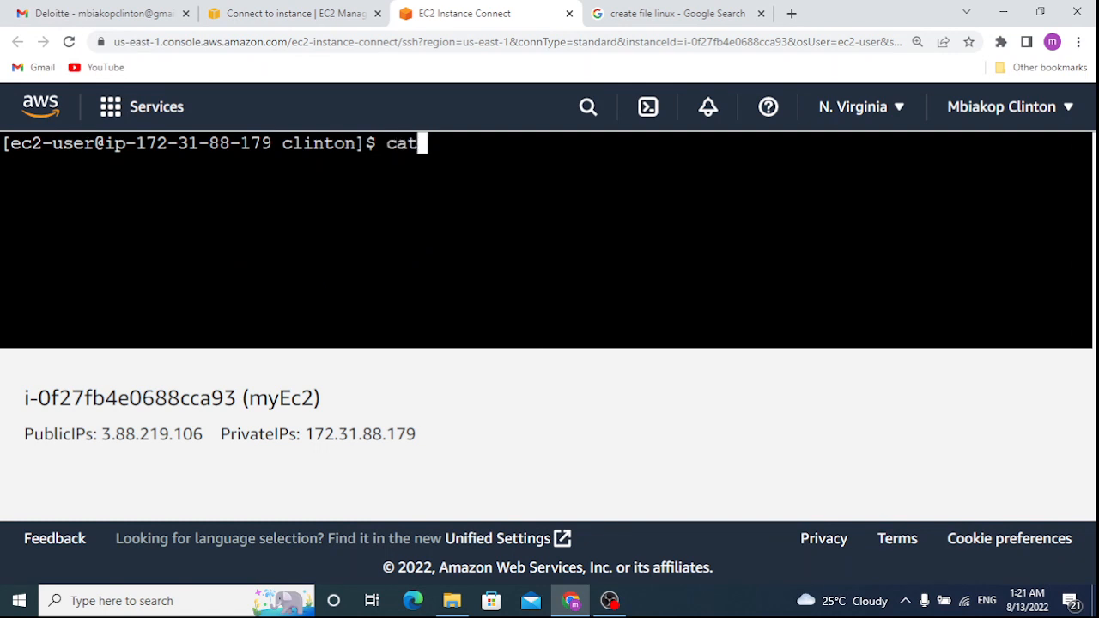
{"action": "type", "text": "new"}
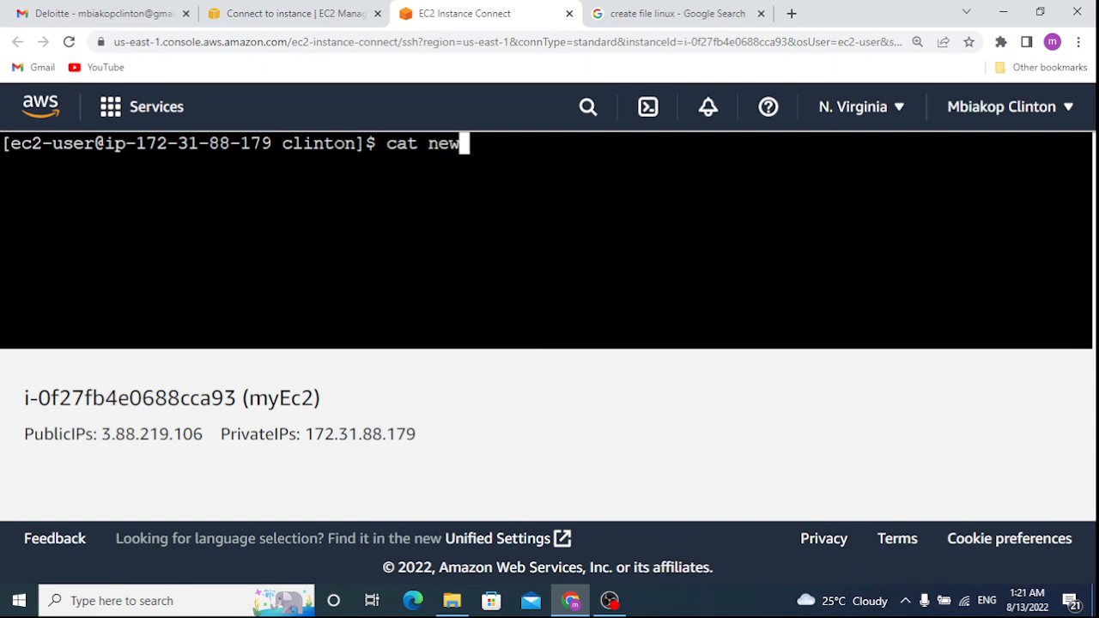
{"action": "type", "text": ".txt"}
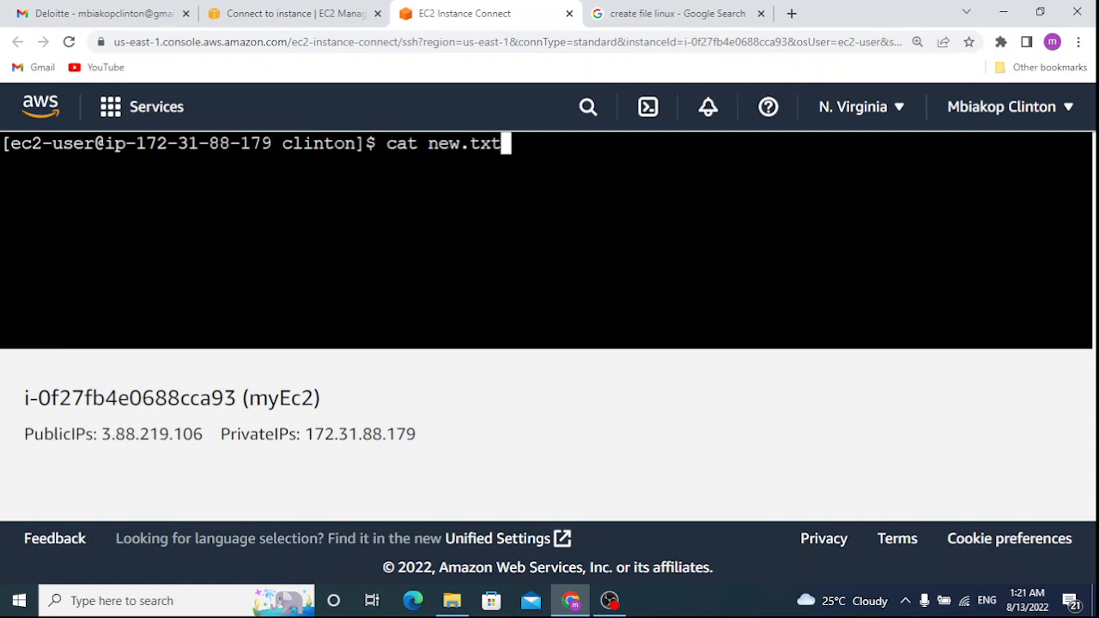
{"action": "key", "text": "Return"}
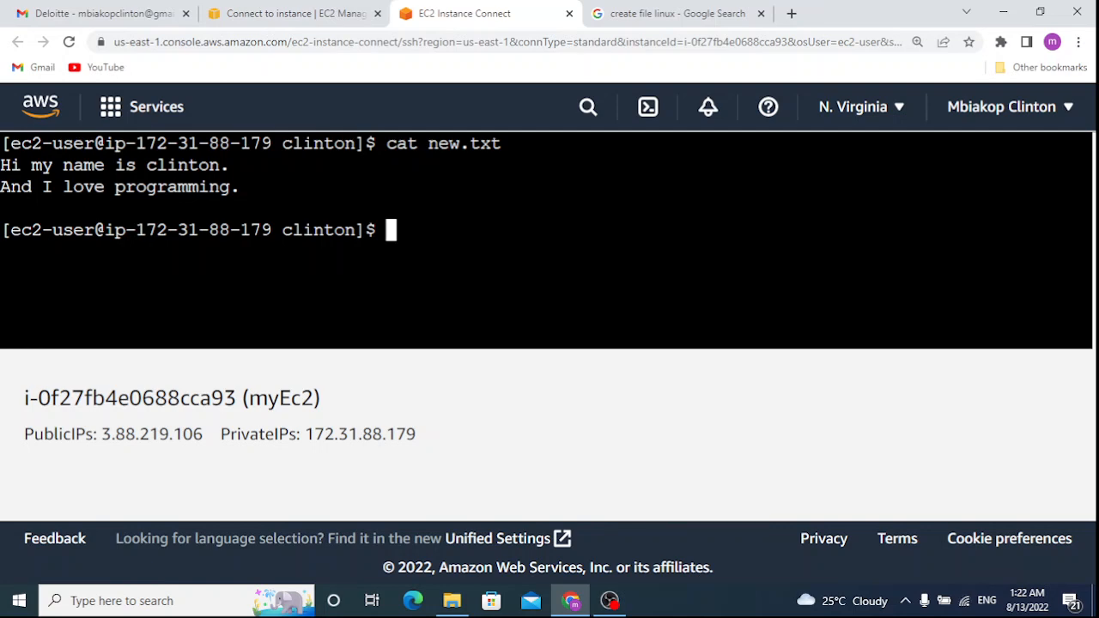
Step: Close the EC2 Instance Connect session and open the instance summary page of myEc2
{"action": "left_click", "coordinate": [569, 13]}
{"action": "left_click", "coordinate": [280, 13]}
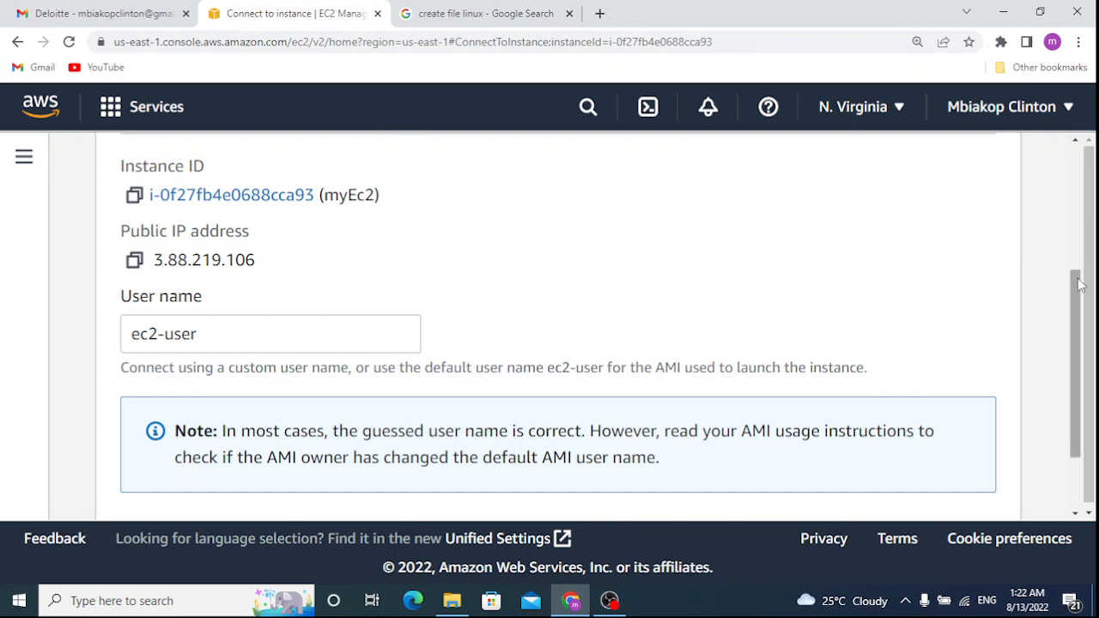
{"action": "left_click_drag", "start_coordinate": [1082, 289], "coordinate": [1072, 103]}
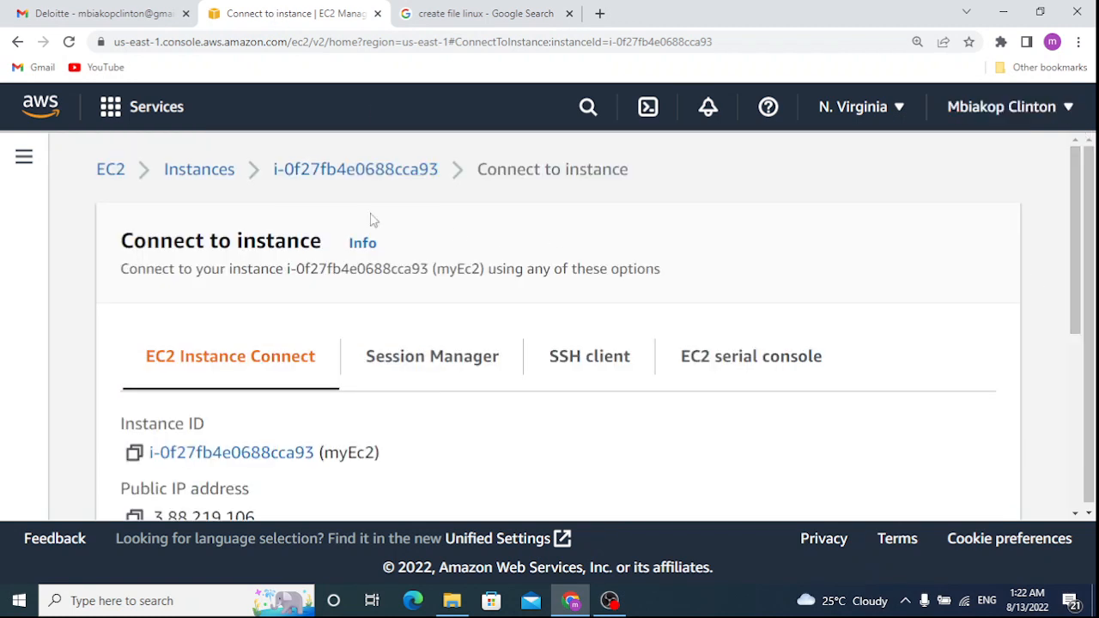
{"action": "left_click", "coordinate": [283, 170]}
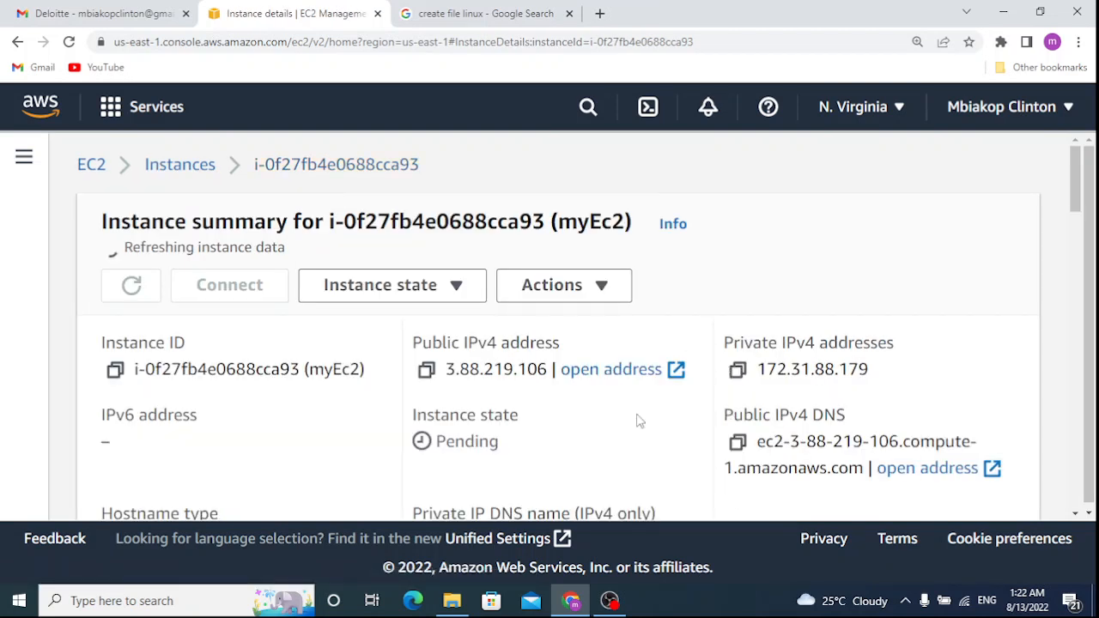
Step: Terminate the myEc2 instance and confirm the termination after reading the EBS volume deletion notice
{"action": "left_click", "coordinate": [455, 280]}
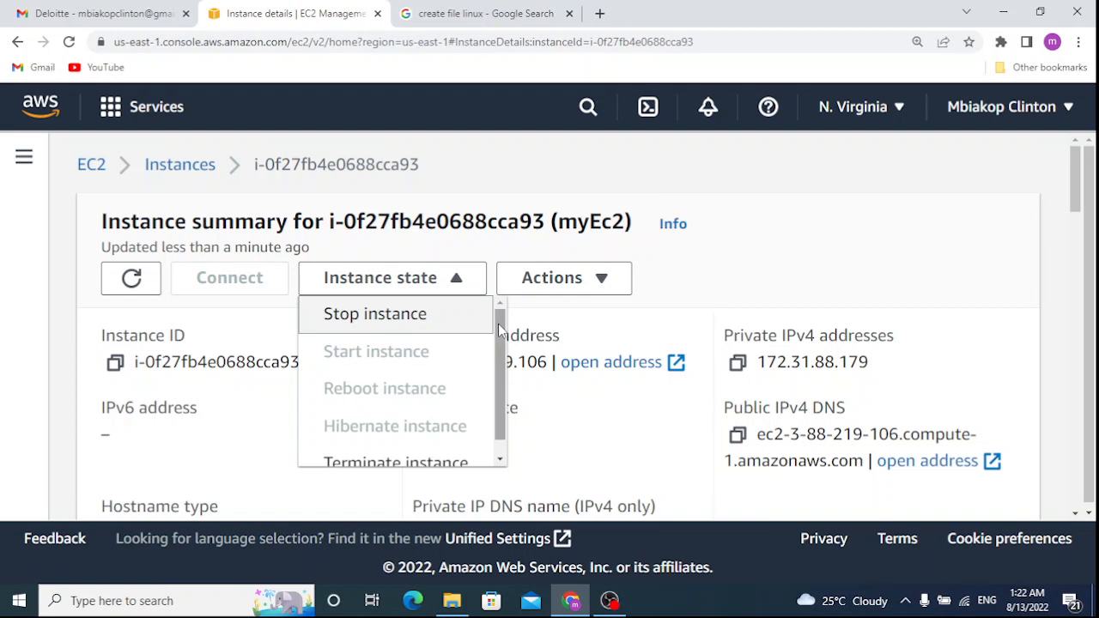
{"action": "scroll", "coordinate": [500, 337], "scroll_direction": "down", "scroll_amount": 1}
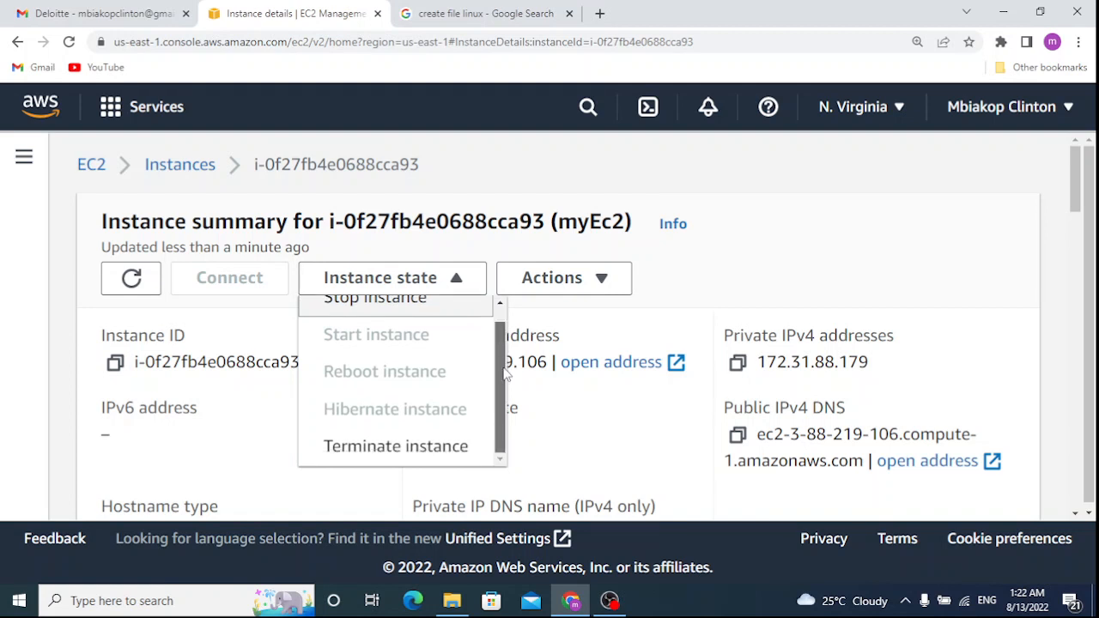
{"action": "left_click", "coordinate": [409, 441]}
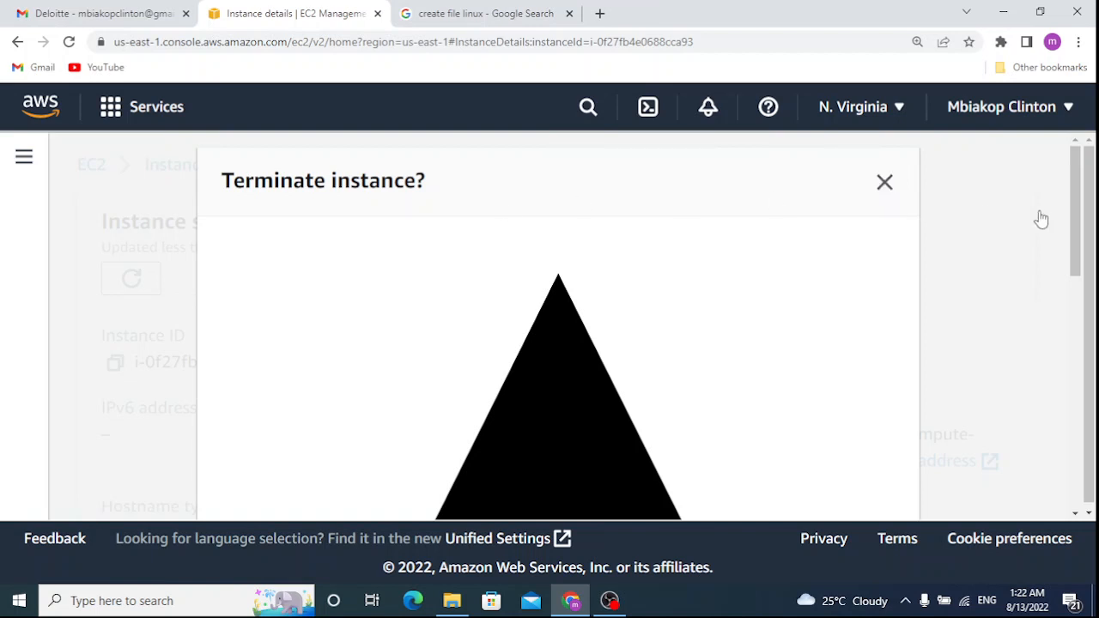
{"action": "left_click_drag", "start_coordinate": [1079, 228], "coordinate": [1083, 460]}
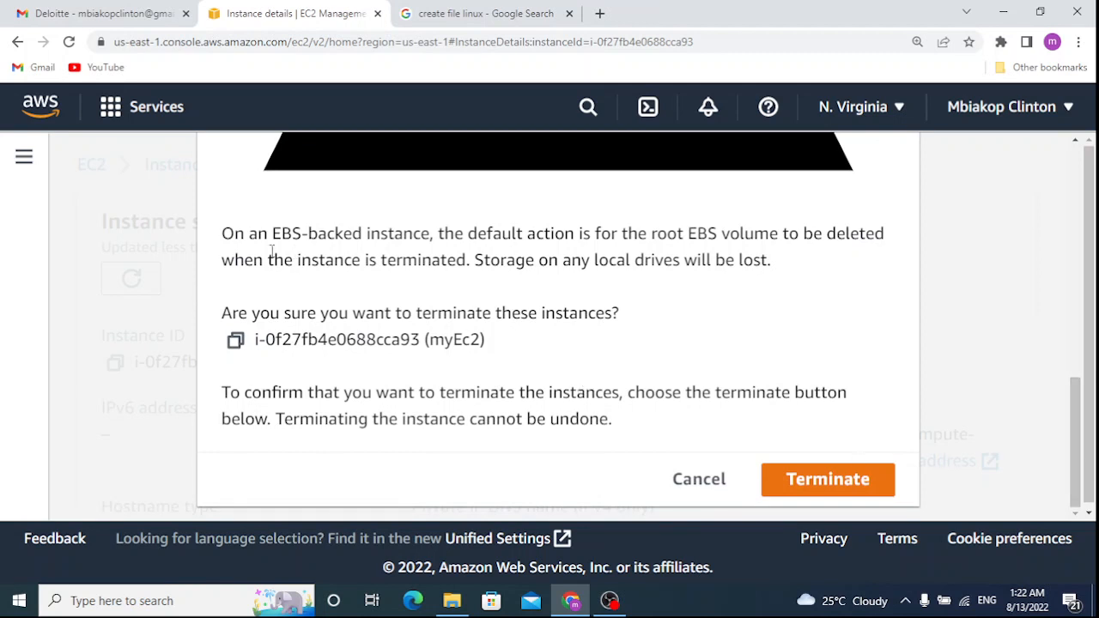
{"action": "left_click_drag", "start_coordinate": [221, 238], "coordinate": [743, 259]}
{"action": "left_click", "coordinate": [744, 259]}
{"action": "left_click", "coordinate": [813, 483]}
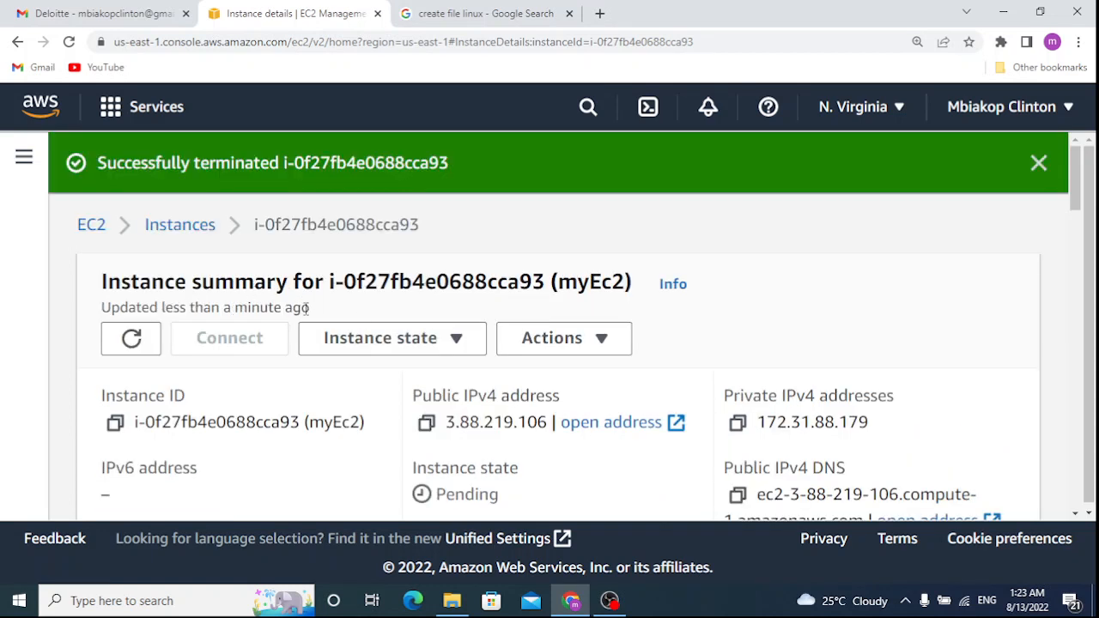
Step: Open the list of EC2 instances, collapse the details pane, and select myEc2 to check its instance state
{"action": "left_click", "coordinate": [182, 227]}
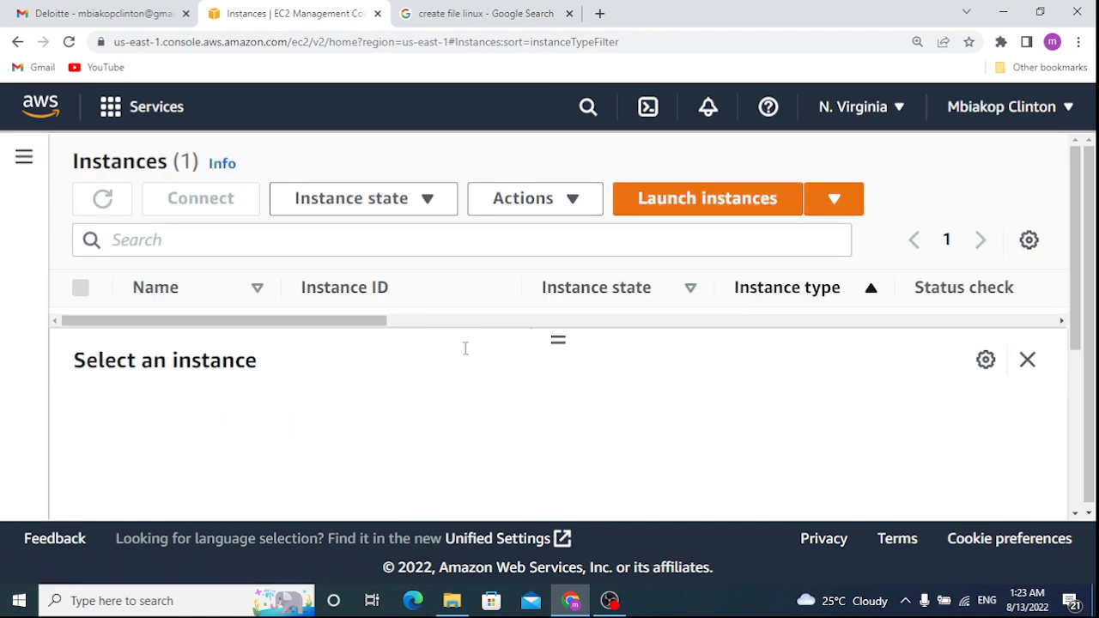
{"action": "left_click", "coordinate": [1025, 364]}
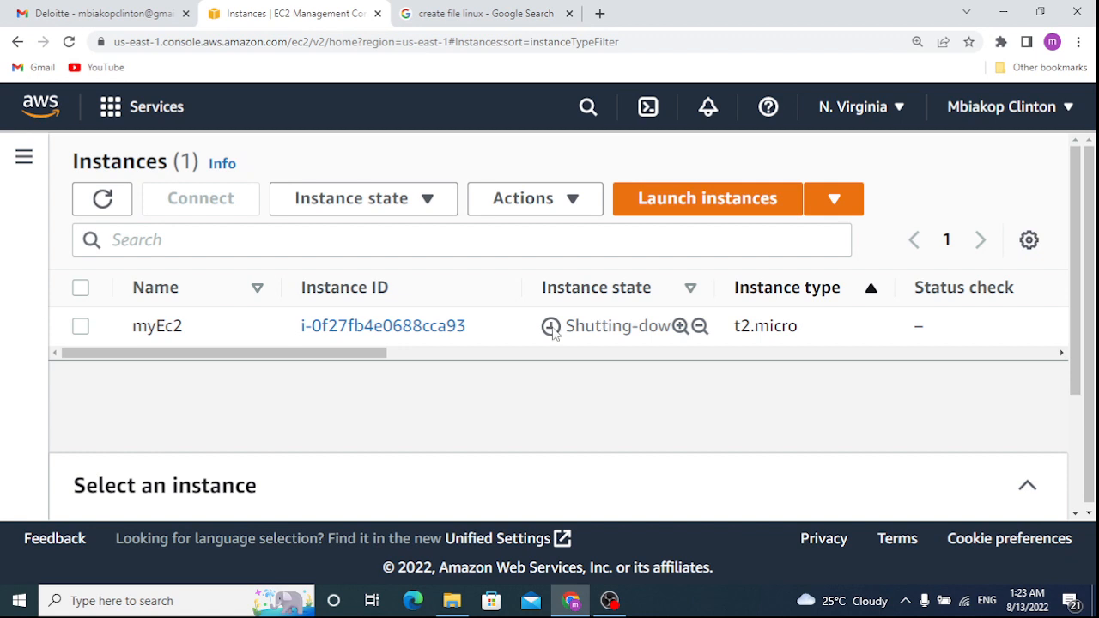
{"action": "left_click", "coordinate": [610, 331]}
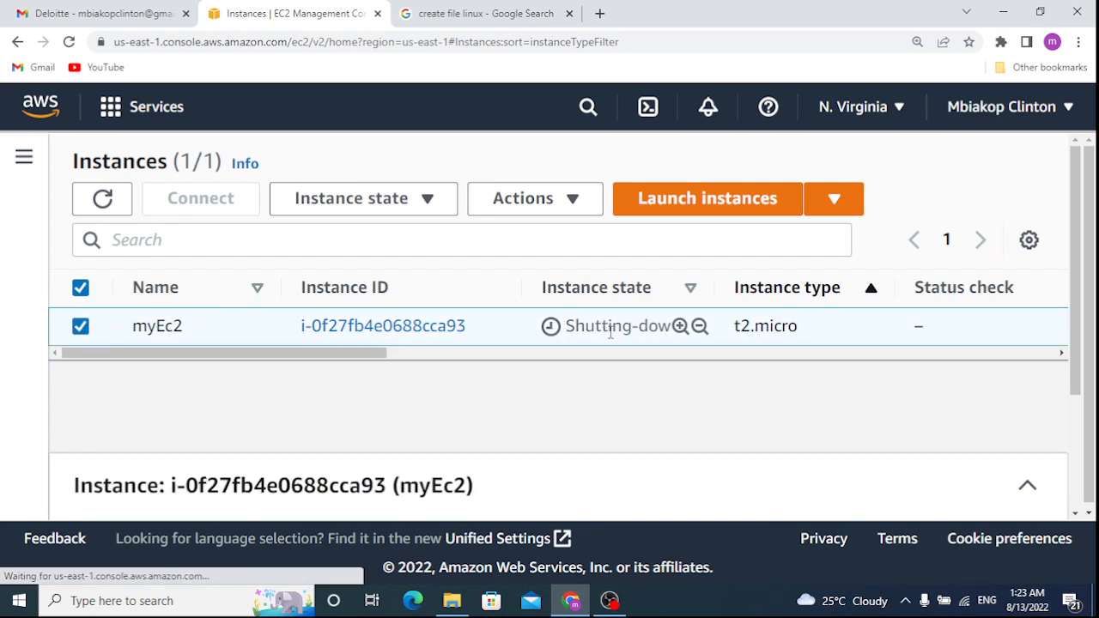